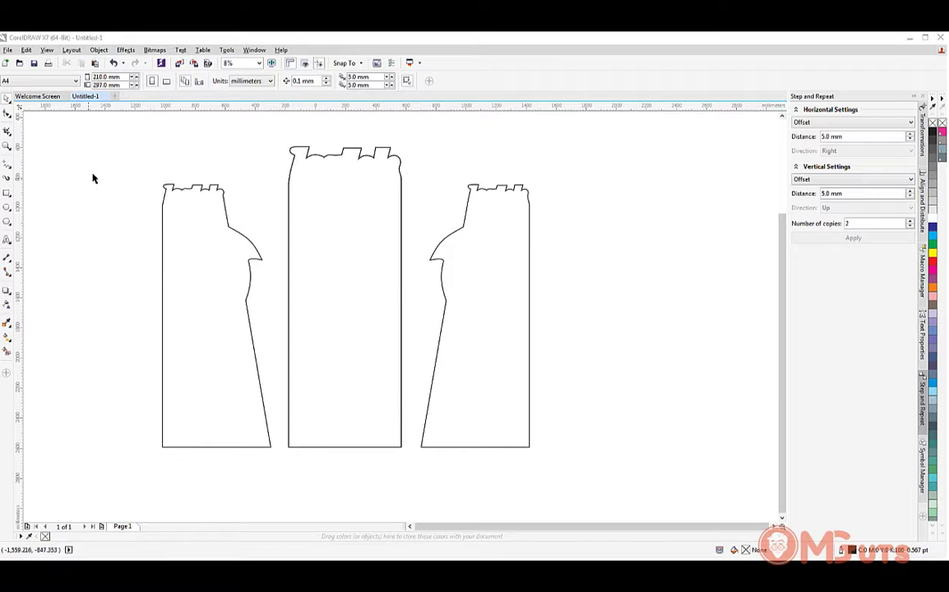
- Select all three stand outlines and set the export name 'stand' in the Maxcreative folder
{"action": "left_click", "coordinate": [164, 188]}
{"action": "left_click_drag", "start_coordinate": [105, 117], "coordinate": [611, 477]}
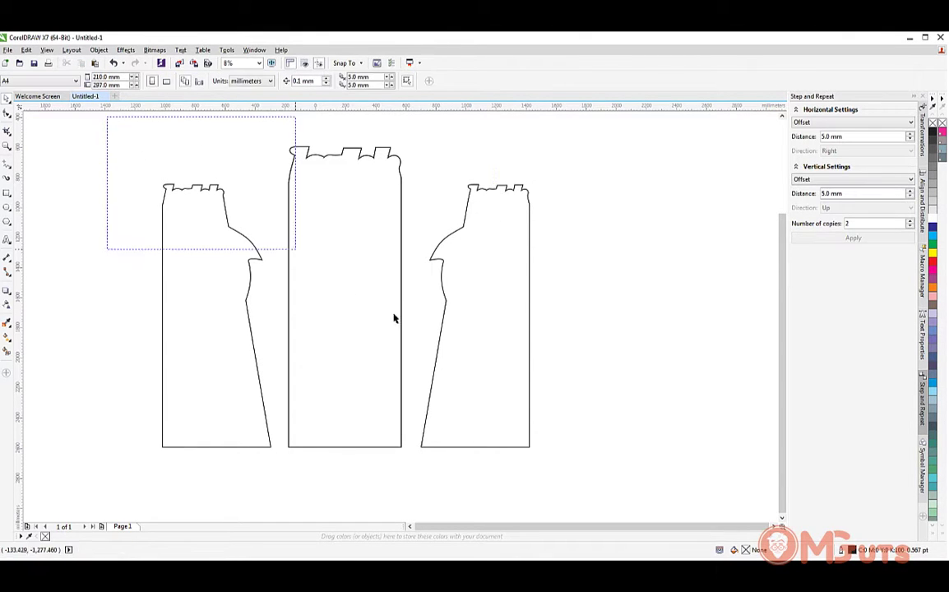
{"action": "key", "text": "ctrl+e"}
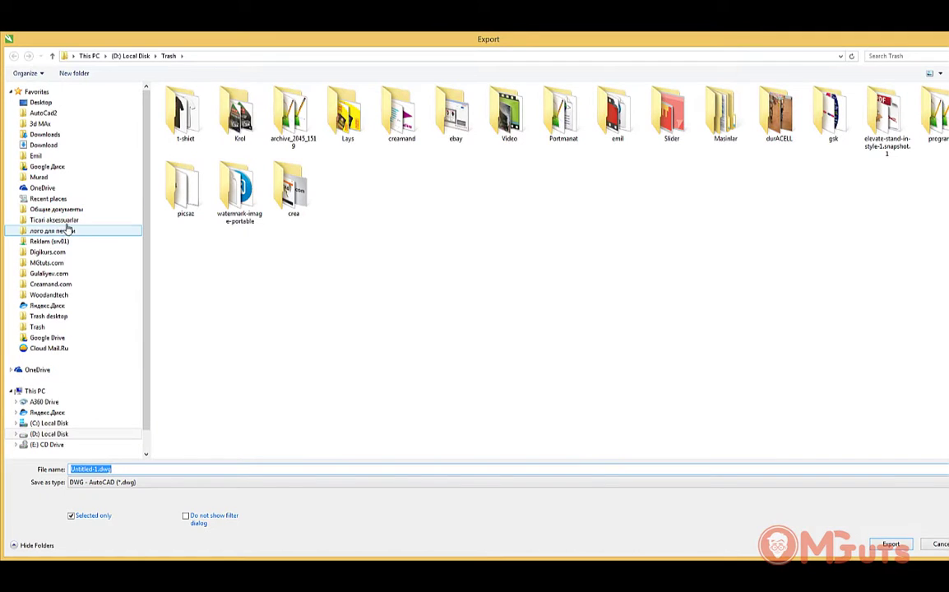
{"action": "left_click", "coordinate": [57, 230]}
{"action": "double_click", "coordinate": [186, 188]}
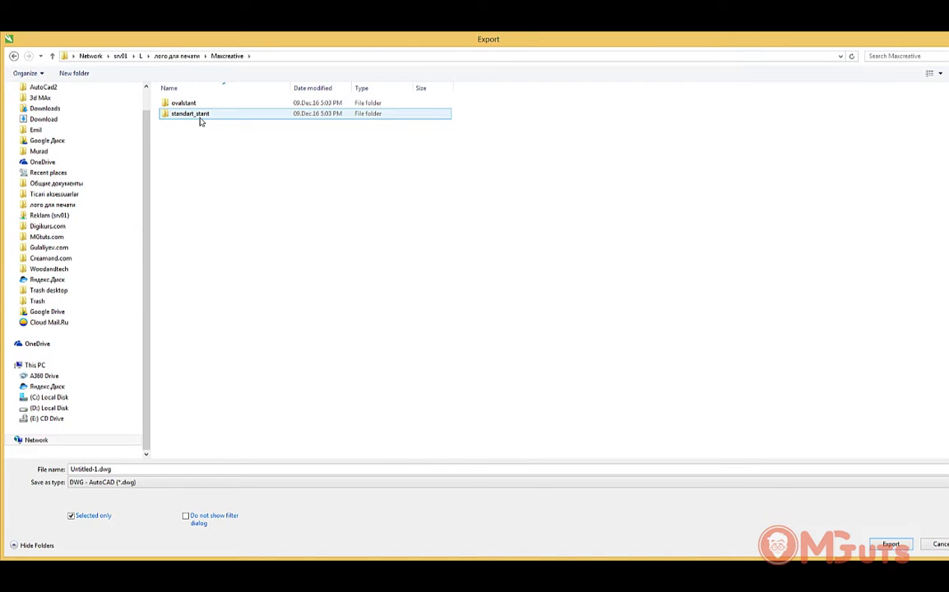
{"action": "left_click", "coordinate": [127, 470]}
{"action": "type", "text": "stand"}
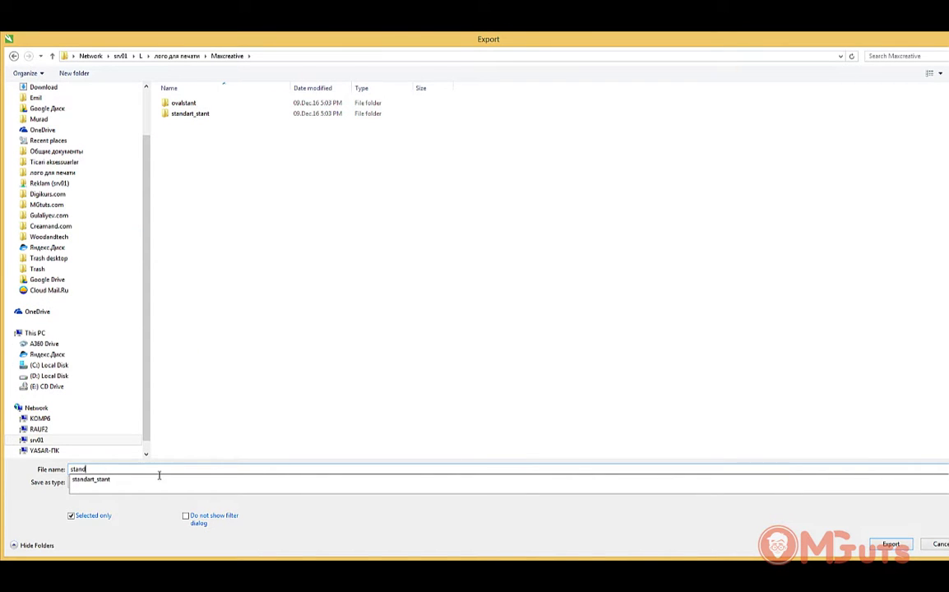
- Export them as AutoCAD DWG with default options, then open stand.dwg in AutoCAD
{"action": "left_click", "coordinate": [173, 483]}
{"action": "left_click", "coordinate": [164, 481]}
{"action": "left_click", "coordinate": [891, 543]}
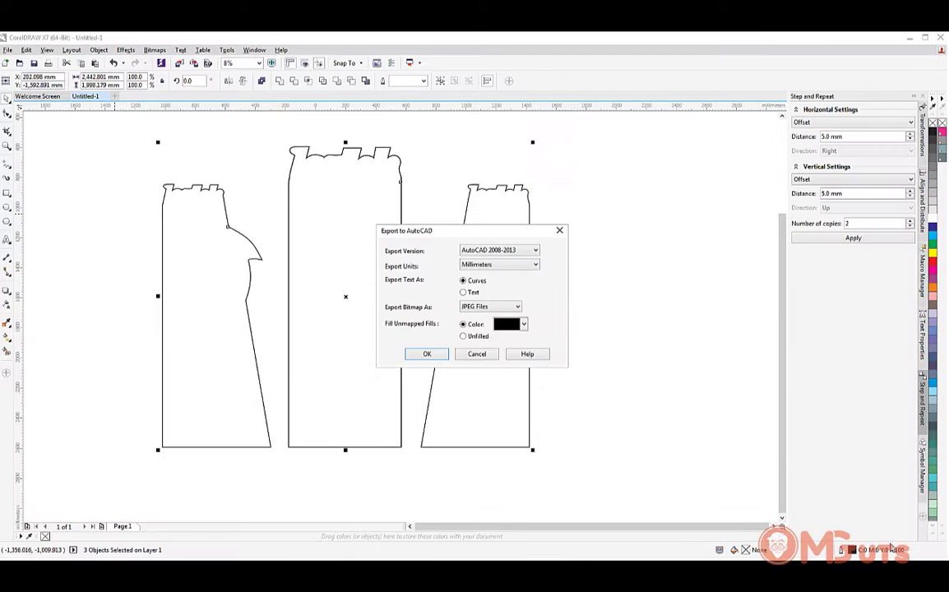
{"action": "left_click", "coordinate": [437, 354]}
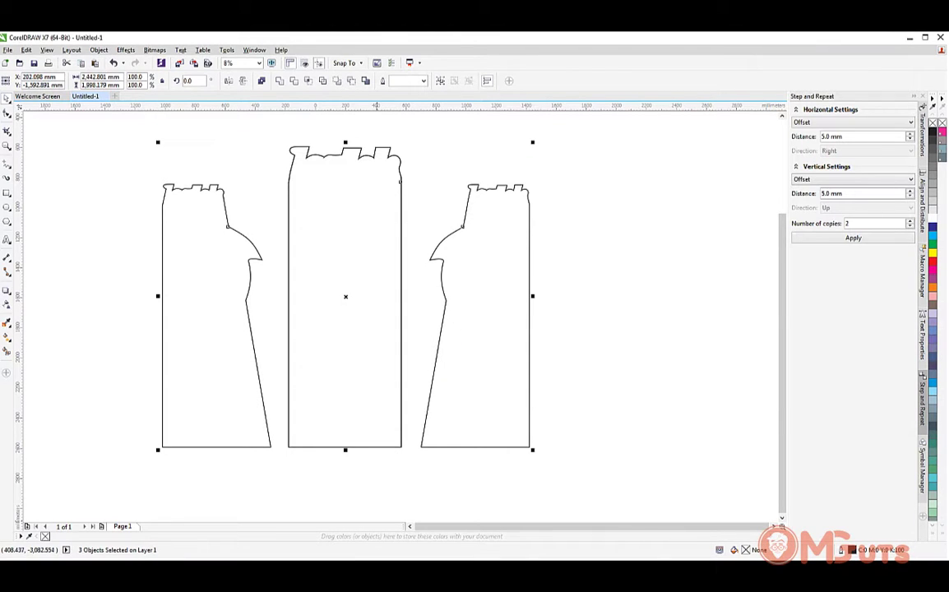
{"action": "left_click", "coordinate": [648, 478]}
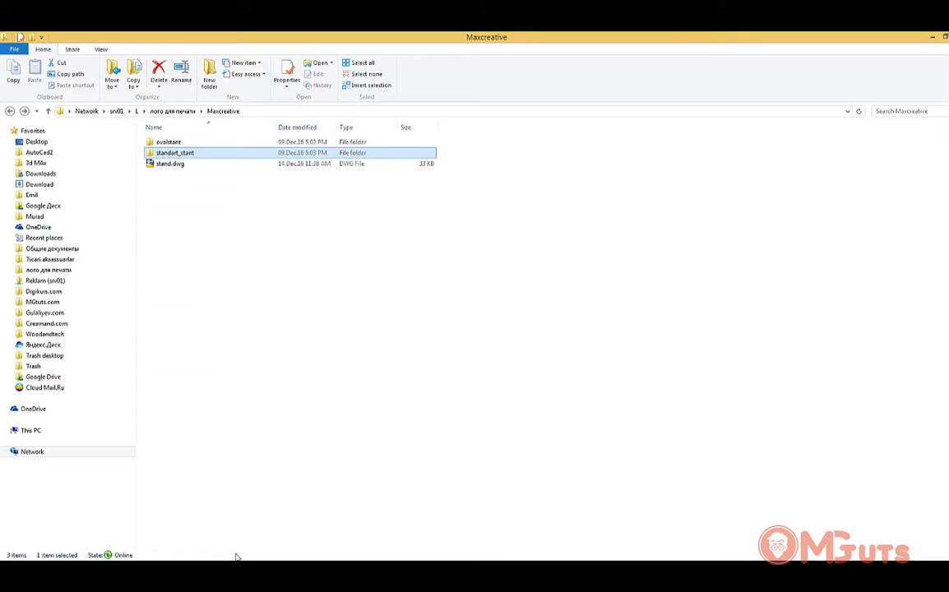
{"action": "double_click", "coordinate": [179, 165]}
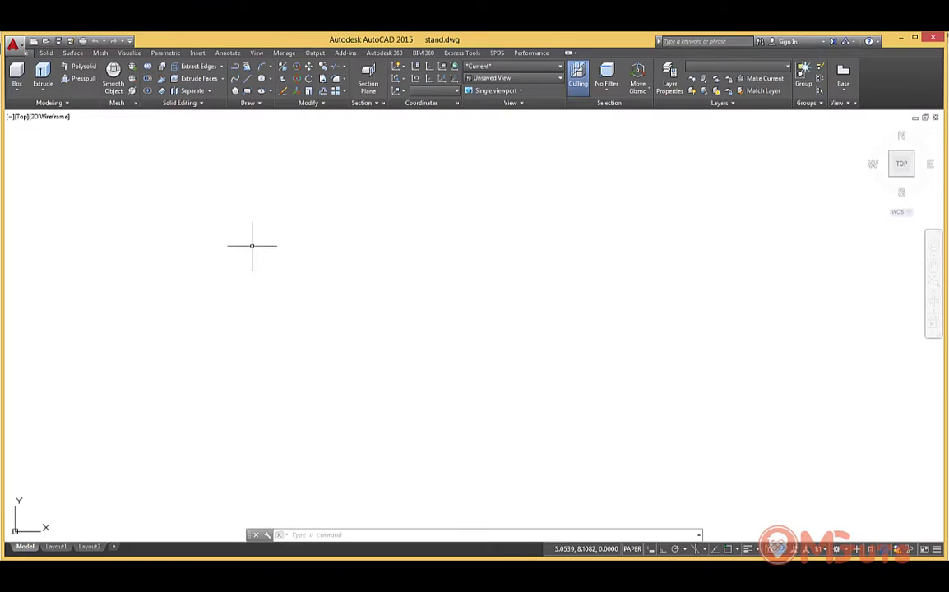
- Switch Drawing1 to model space and copy the three outlines from stand.dwg
{"action": "middle_click", "coordinate": [278, 265]}
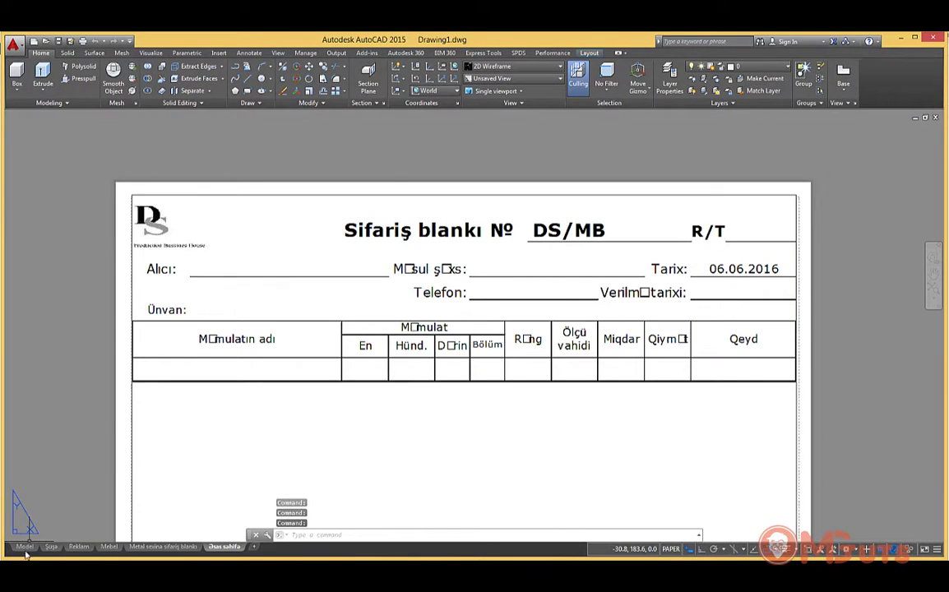
{"action": "left_click", "coordinate": [26, 547]}
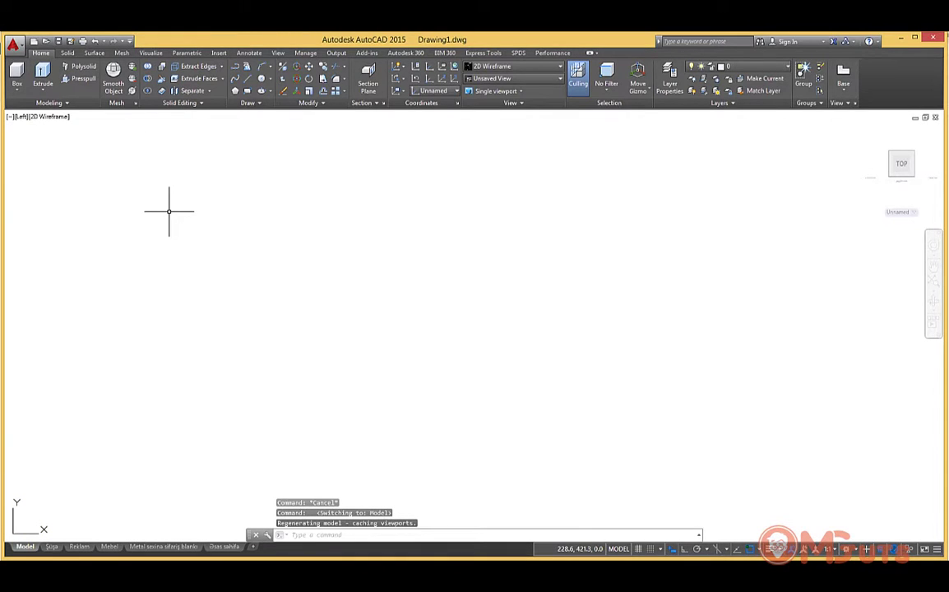
{"action": "middle_click", "coordinate": [176, 218]}
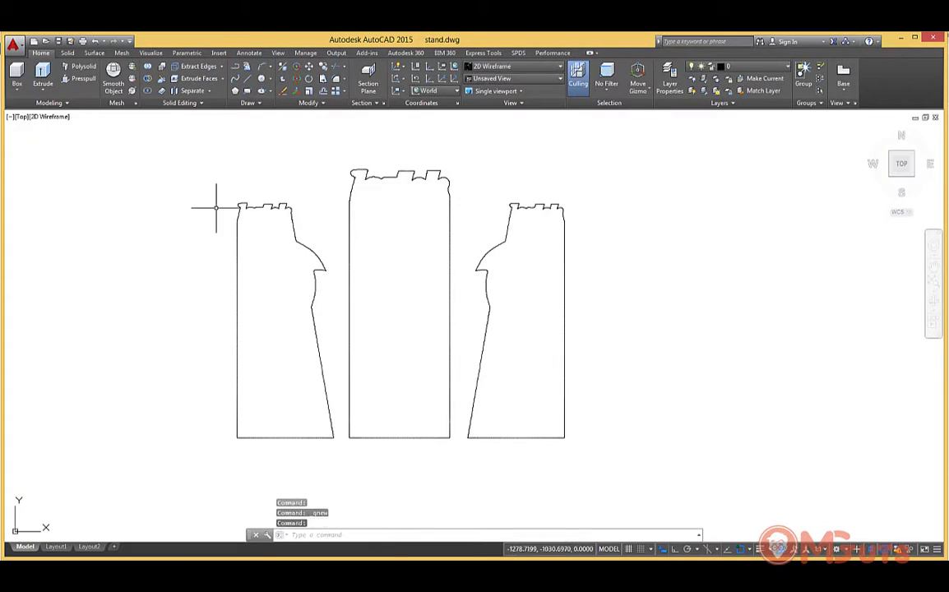
{"action": "left_click", "coordinate": [177, 151]}
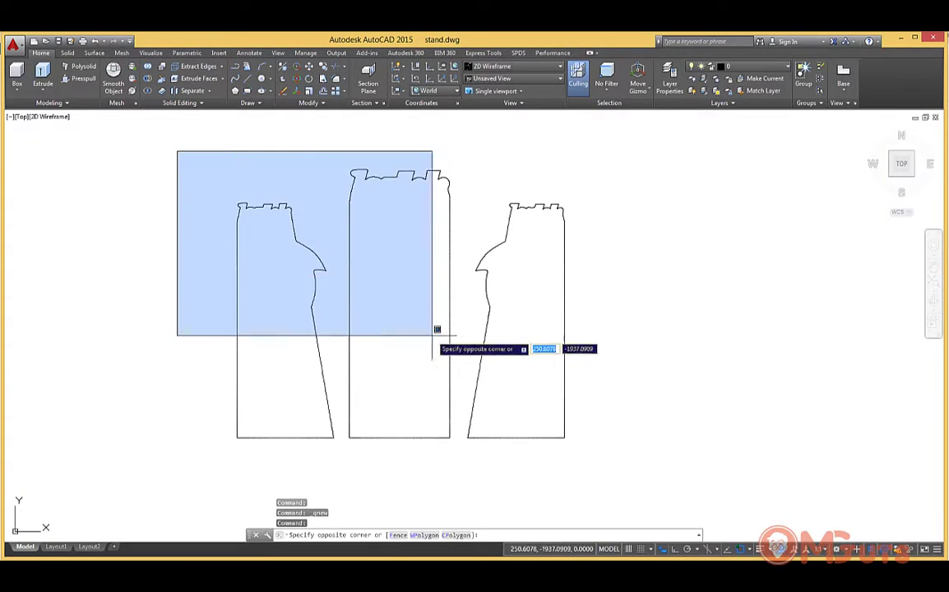
{"action": "left_click", "coordinate": [646, 462]}
{"action": "key", "text": "ctrl+c"}
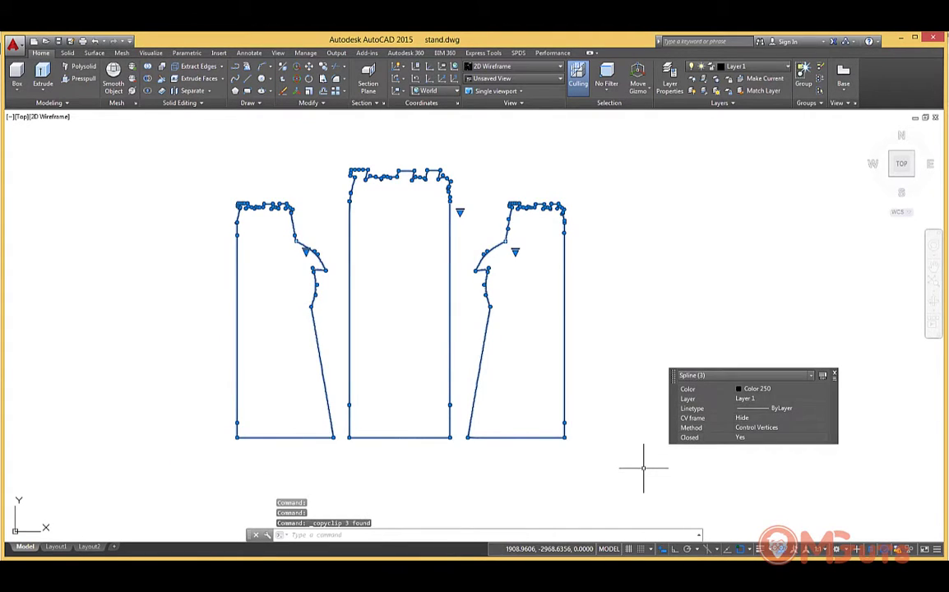
- Paste the outlines into Drawing1, zoom to extents, and orbit to view them in 3D
{"action": "key", "text": "ctrl+Tab"}
{"action": "key", "text": "ctrl+v"}
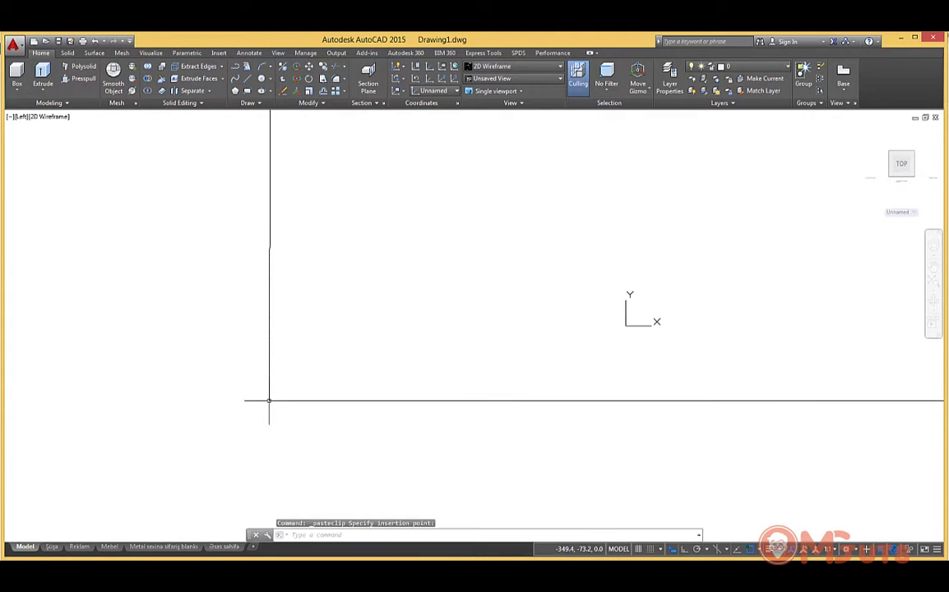
{"action": "left_click", "coordinate": [371, 355]}
{"action": "key", "text": "z"}
{"action": "key", "text": "Return"}
{"action": "key", "text": "e"}
{"action": "key", "text": "Return"}
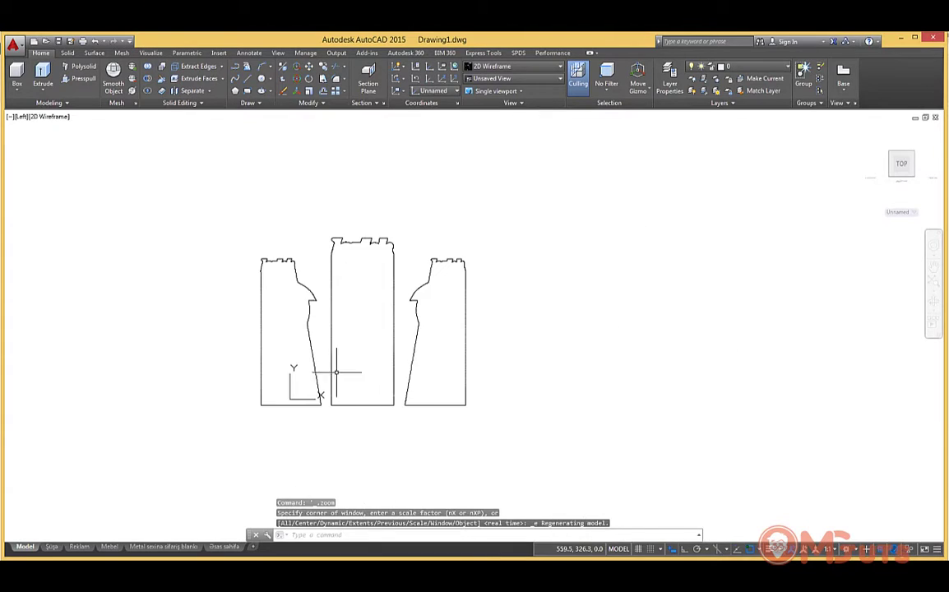
{"action": "middle_click_drag", "start_coordinate": [339, 370], "coordinate": [362, 323], "text": "shift"}
{"action": "left_click", "coordinate": [355, 318]}
- Try extruding the left profile, then undo the extrusion
{"action": "left_click", "coordinate": [335, 319]}
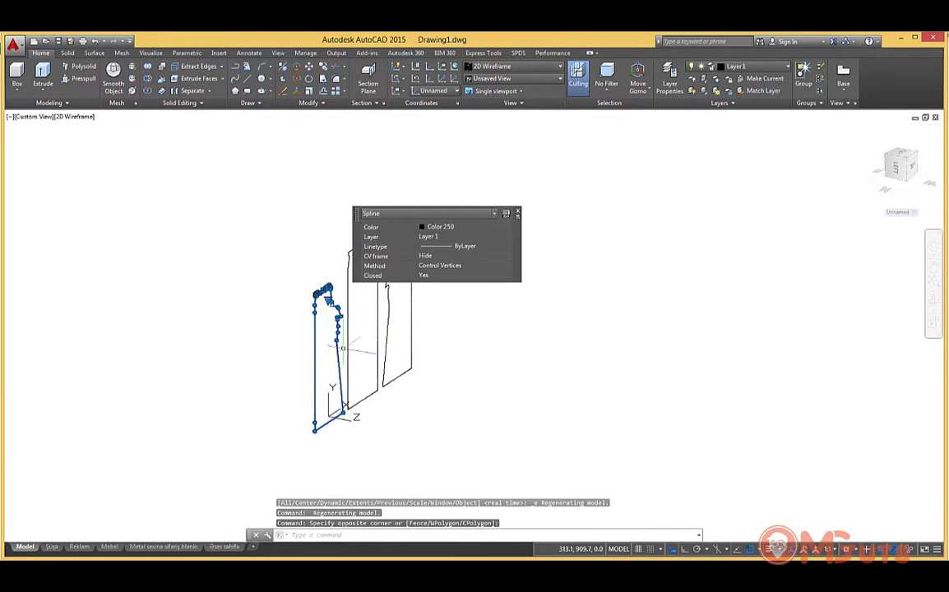
{"action": "key", "text": "ctrl+z"}
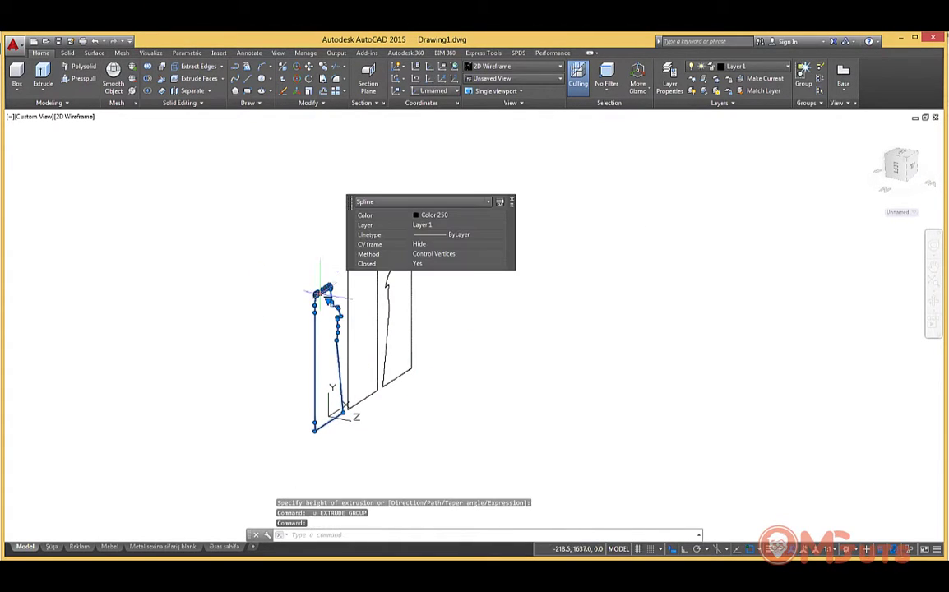
{"action": "left_click", "coordinate": [41, 73]}
{"action": "left_click", "coordinate": [250, 243]}
{"action": "left_click", "coordinate": [252, 272]}
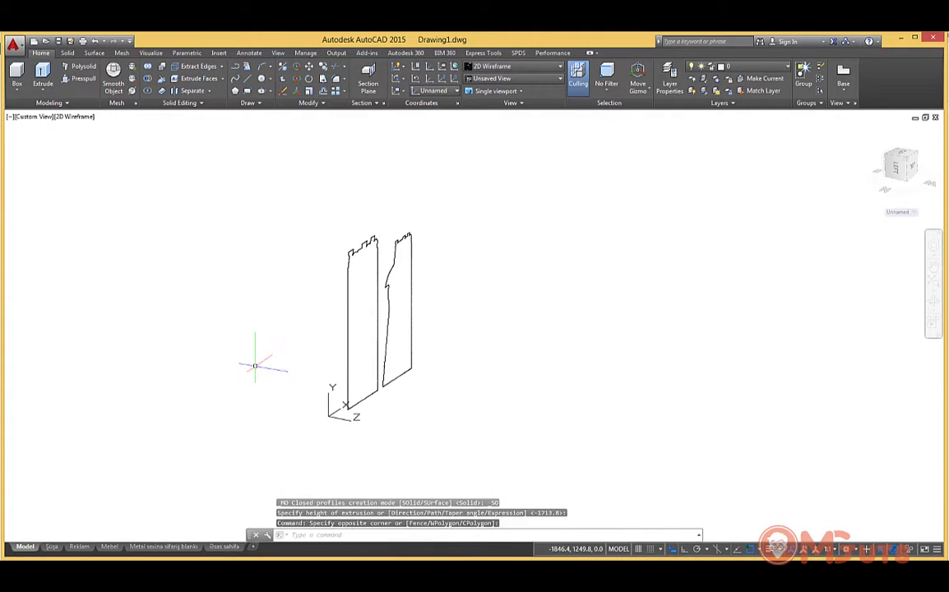
{"action": "key", "text": "ctrl+z"}
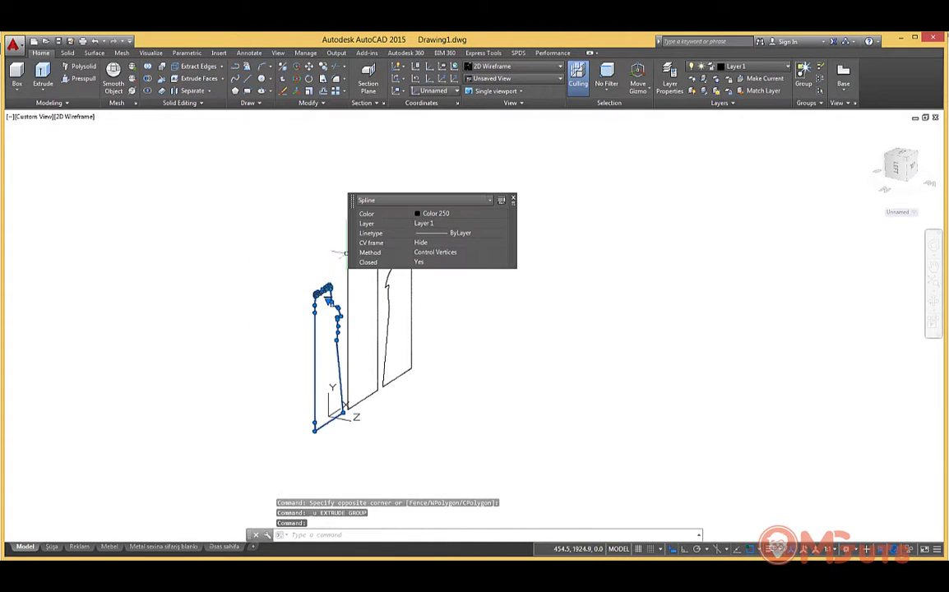
- Switch to the Left preset view and select the left profile
{"action": "left_click", "coordinate": [493, 78]}
{"action": "left_click", "coordinate": [482, 120]}
{"action": "left_click", "coordinate": [493, 78]}
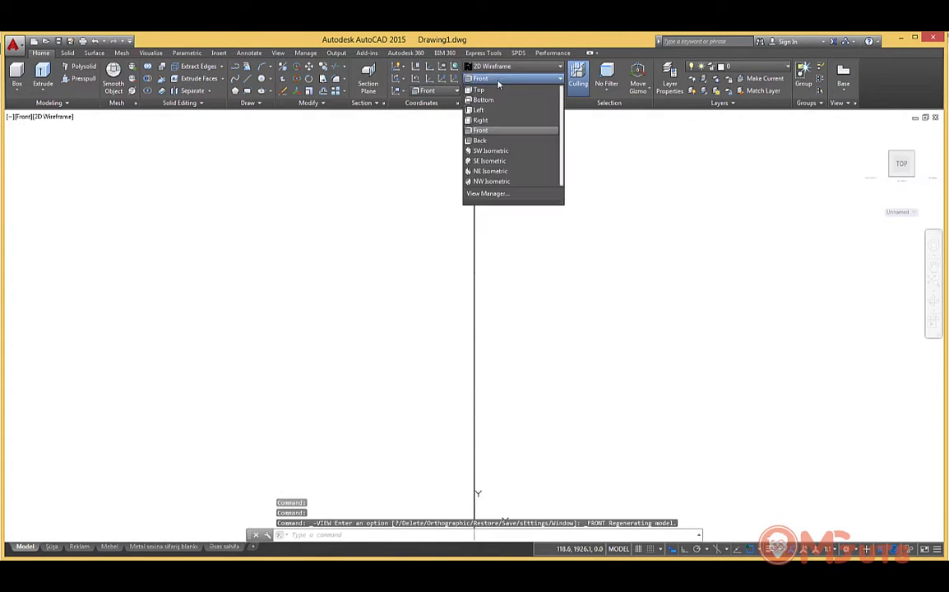
{"action": "left_click", "coordinate": [479, 109]}
{"action": "left_click", "coordinate": [347, 240]}
{"action": "scroll", "coordinate": [337, 237], "scroll_direction": "up", "scroll_amount": 2}
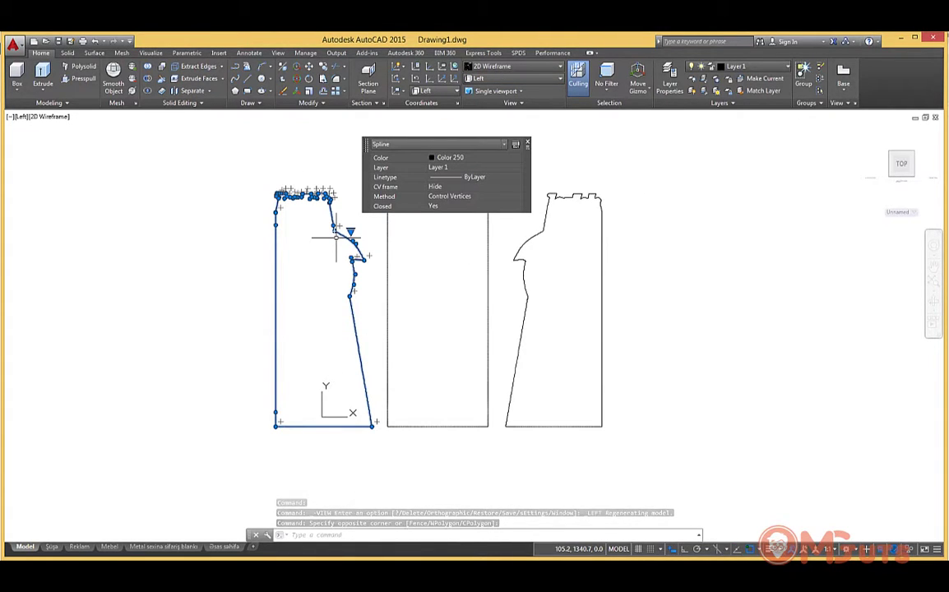
{"action": "type", "text": "PEDIT"}
- Convert the left spline to a polyline at precision 10, then explode it
{"action": "key", "text": "Return"}
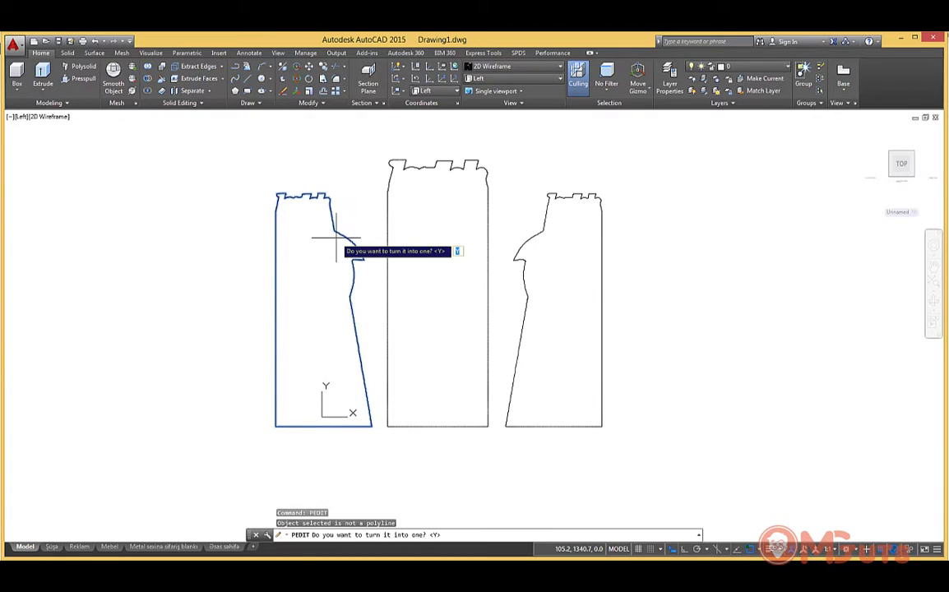
{"action": "key", "text": "Return"}
{"action": "key", "text": "Return"}
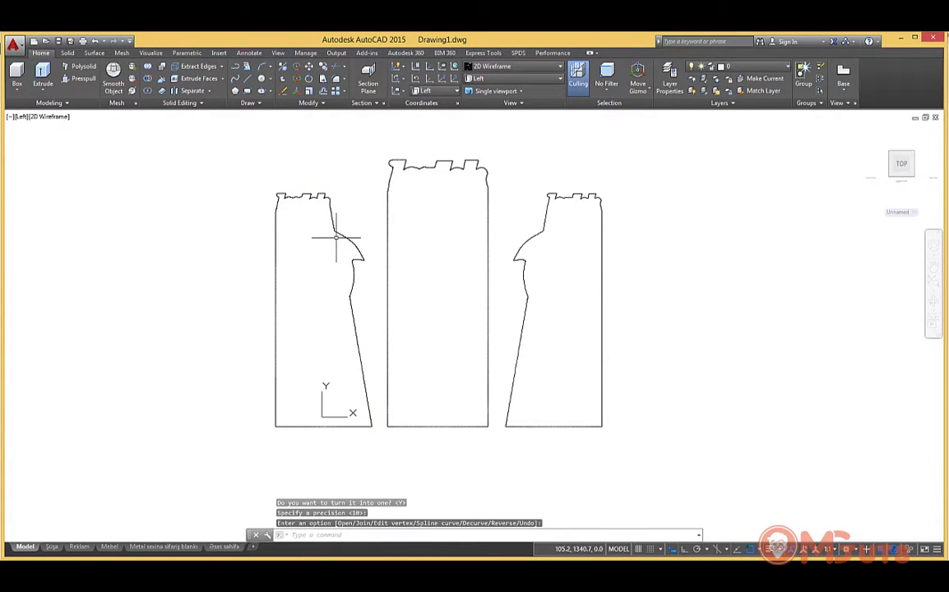
{"action": "type", "text": "xplo"}
{"action": "key", "text": "Return"}
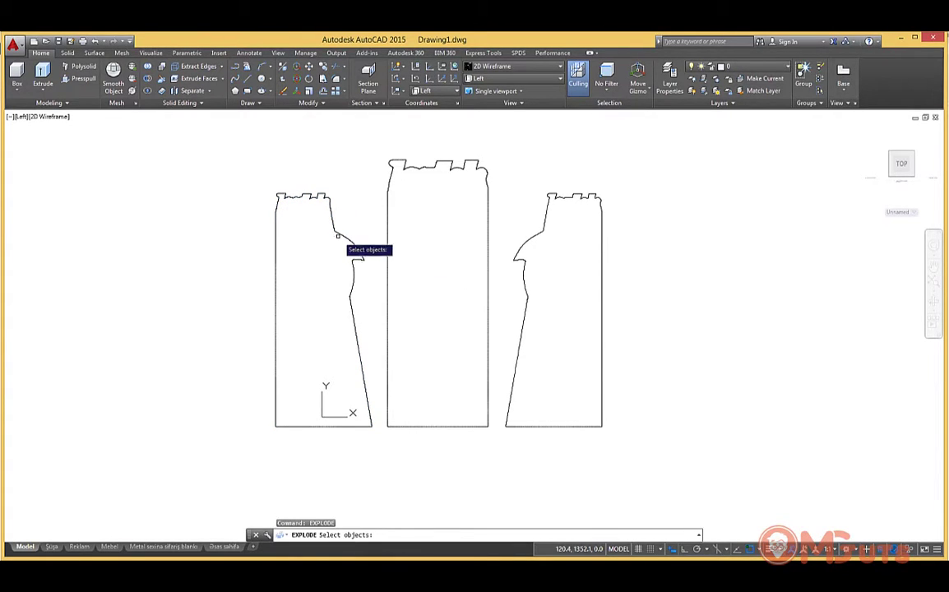
{"action": "left_click", "coordinate": [334, 238]}
{"action": "left_click", "coordinate": [334, 239]}
{"action": "key", "text": "Return"}
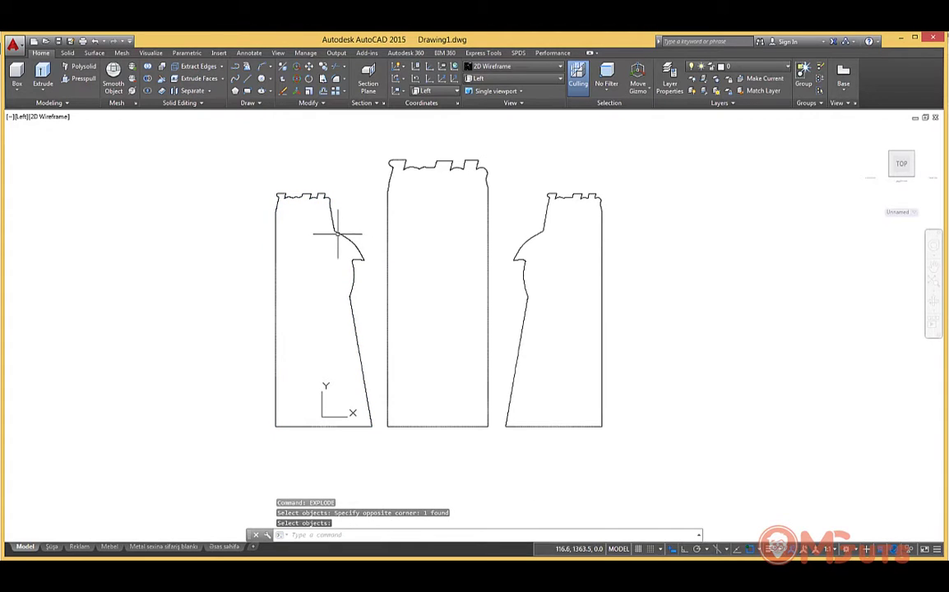
{"action": "key", "text": "Return"}
{"action": "left_click", "coordinate": [337, 233]}
{"action": "key", "text": "Escape"}
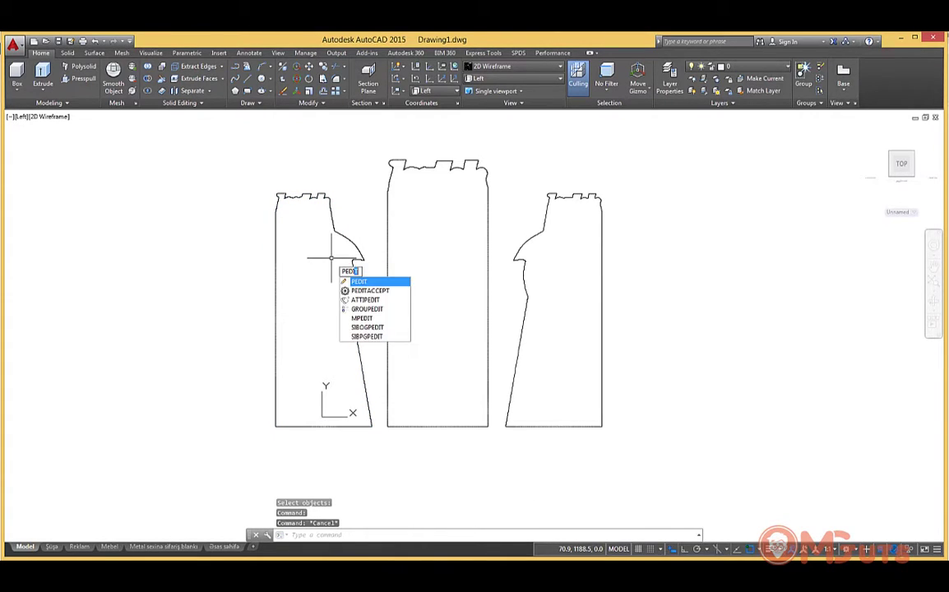
- Join all pieces of the left profile into one closed polyline with PEDIT Join
{"action": "key", "text": "Return"}
{"action": "left_click", "coordinate": [343, 237]}
{"action": "key", "text": "Return"}
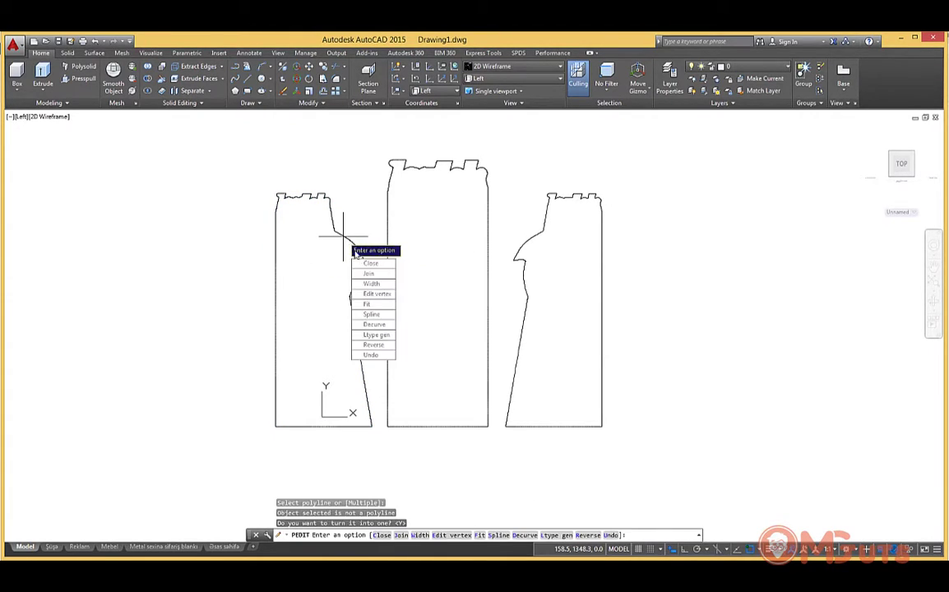
{"action": "type", "text": "j"}
{"action": "key", "text": "Return"}
{"action": "left_click", "coordinate": [372, 159]}
{"action": "left_click", "coordinate": [224, 449]}
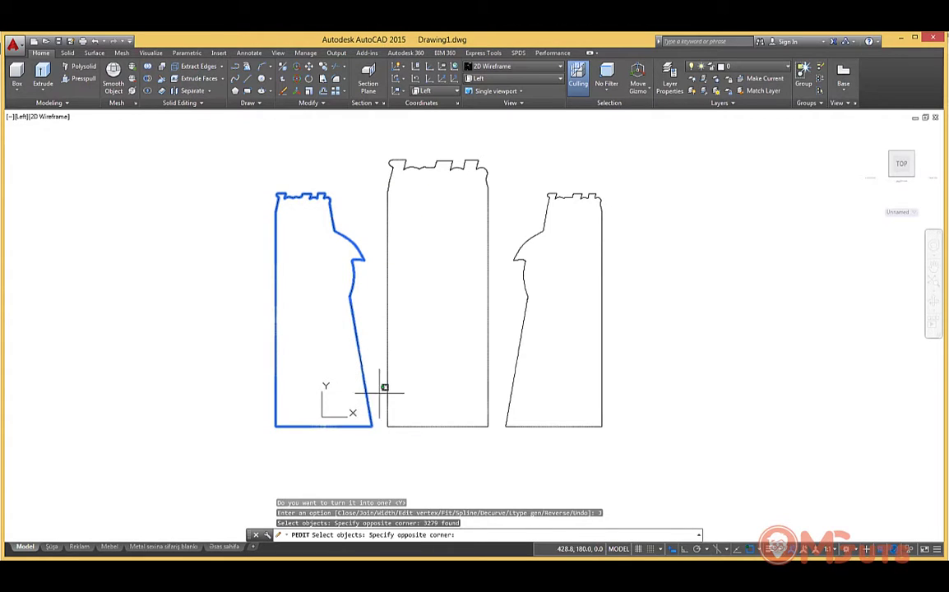
{"action": "key", "text": "Return"}
{"action": "key", "text": "Return"}
{"action": "left_click", "coordinate": [275, 269]}
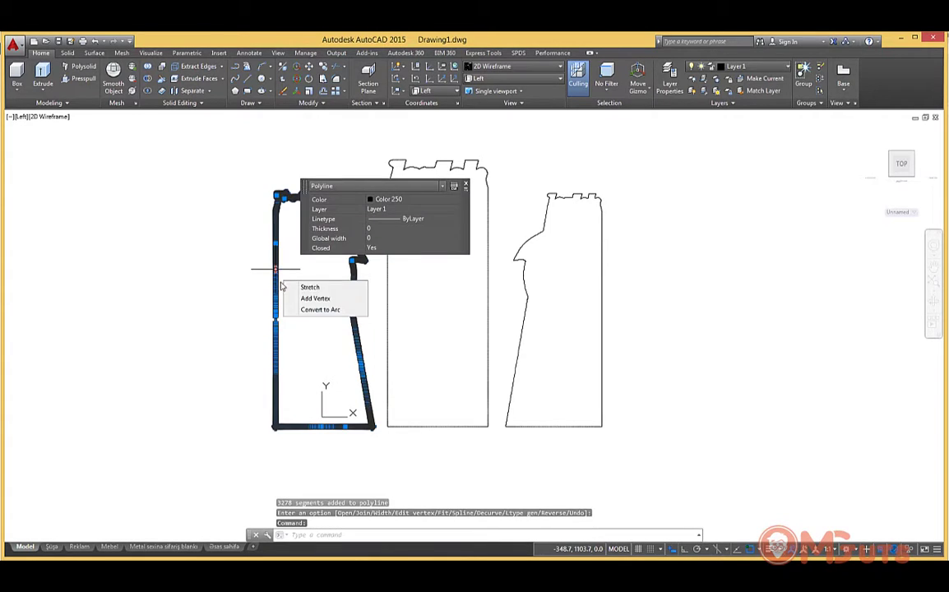
{"action": "left_click", "coordinate": [43, 79]}
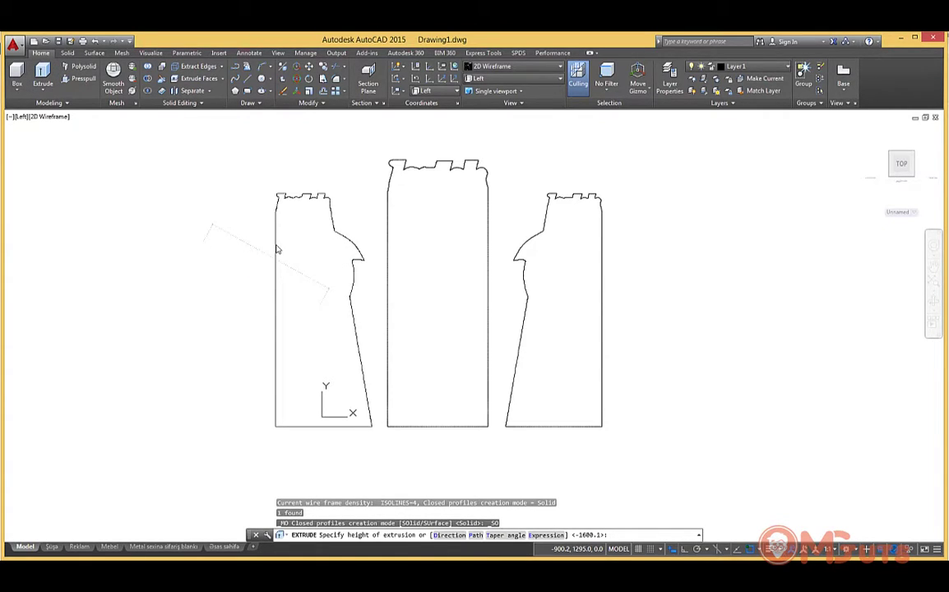
- Extrude the left profile to a height of 5 and orbit to inspect it
{"action": "type", "text": "5"}
{"action": "key", "text": "Return"}
{"action": "middle_click_drag", "start_coordinate": [411, 280], "coordinate": [438, 294], "text": "shift"}
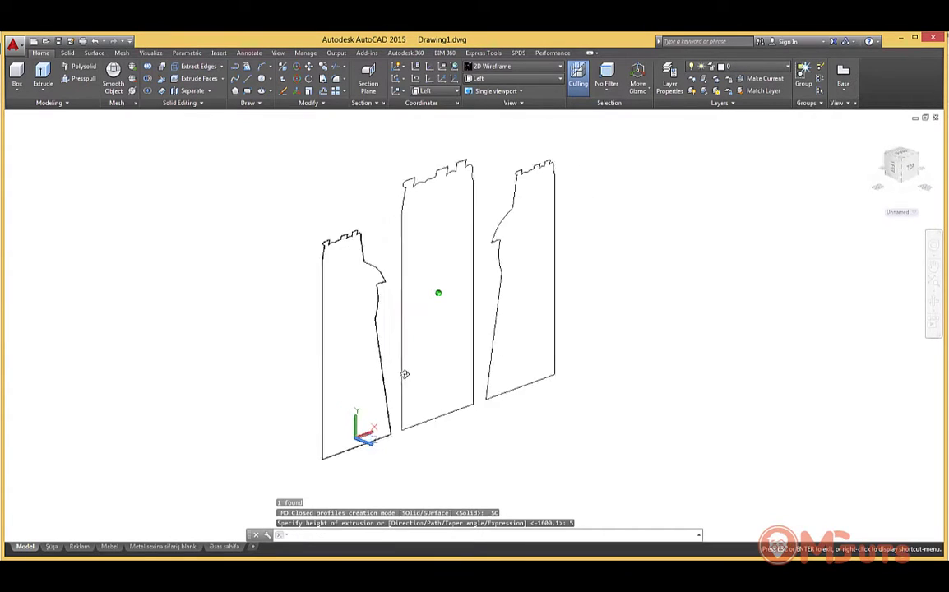
{"action": "scroll", "coordinate": [339, 254], "scroll_direction": "up", "scroll_amount": 5}
{"action": "scroll", "coordinate": [365, 246], "scroll_direction": "up", "scroll_amount": 3}
{"action": "scroll", "coordinate": [365, 246], "scroll_direction": "down", "scroll_amount": 3}
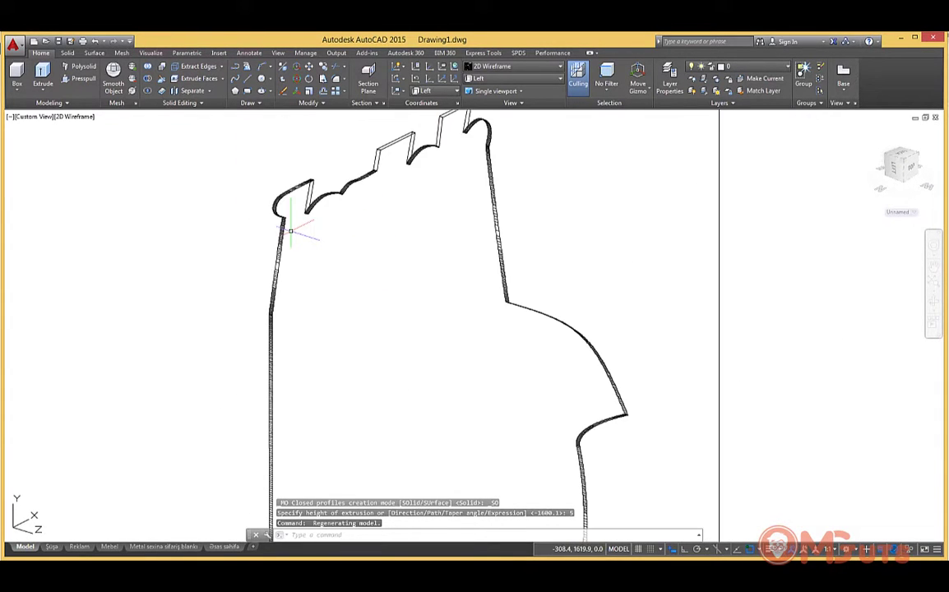
{"action": "scroll", "coordinate": [297, 222], "scroll_direction": "down", "scroll_amount": 3}
{"action": "scroll", "coordinate": [312, 218], "scroll_direction": "down", "scroll_amount": 2}
- Preview the model in Conceptual style, then return to 2D Wireframe
{"action": "left_click", "coordinate": [485, 67]}
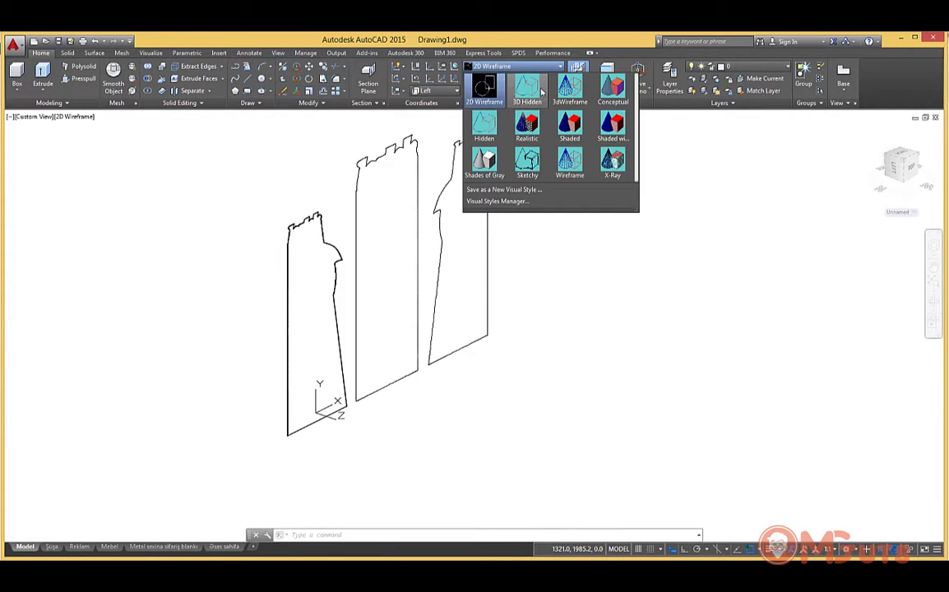
{"action": "left_click", "coordinate": [507, 84]}
{"action": "left_click", "coordinate": [510, 67]}
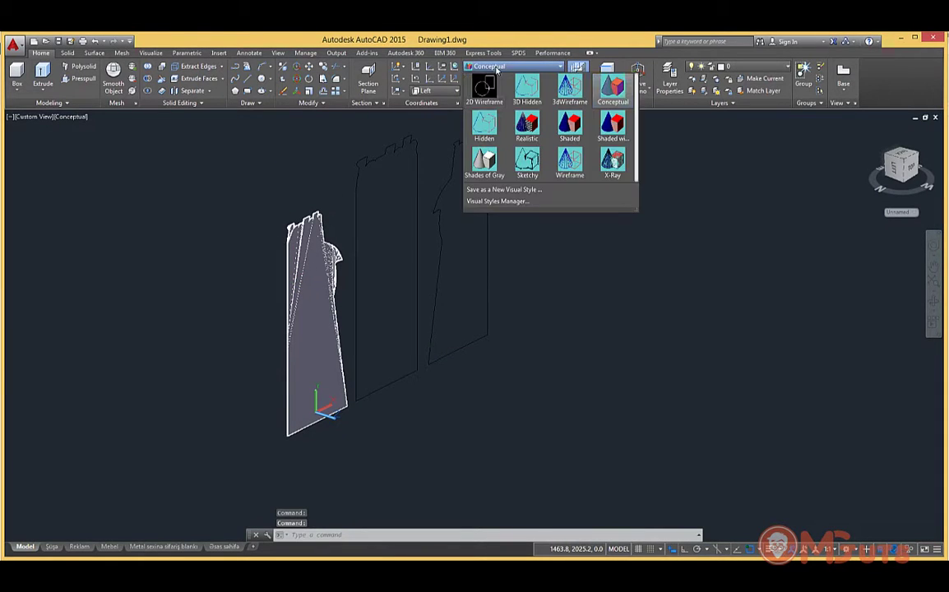
{"action": "left_click", "coordinate": [485, 85]}
{"action": "left_click", "coordinate": [494, 78]}
- In the Left view, convert the middle outline to a polyline and explode it
{"action": "left_click", "coordinate": [481, 110]}
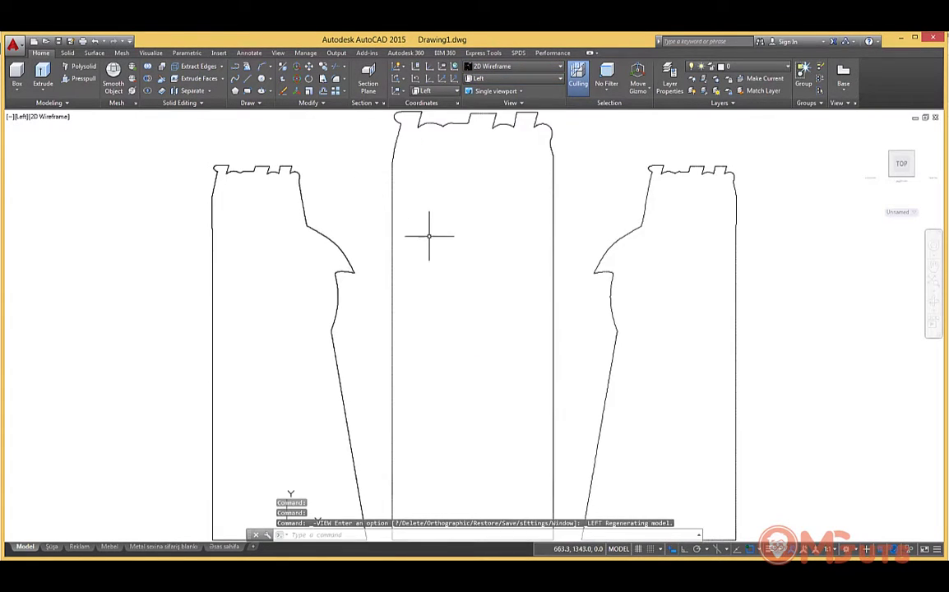
{"action": "type", "text": "PED"}
{"action": "key", "text": "Return"}
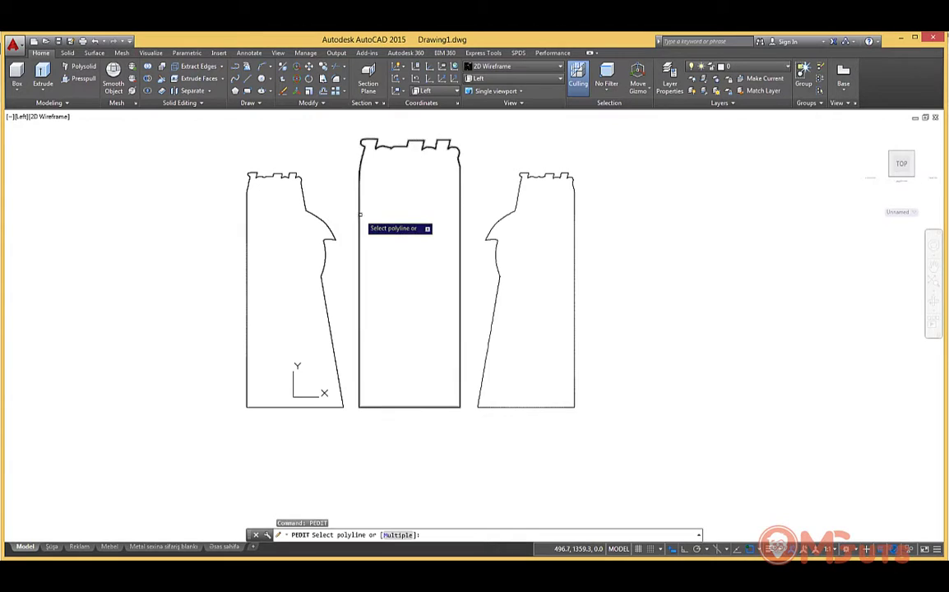
{"action": "left_click", "coordinate": [359, 212]}
{"action": "key", "text": "Return"}
{"action": "key", "text": "Return"}
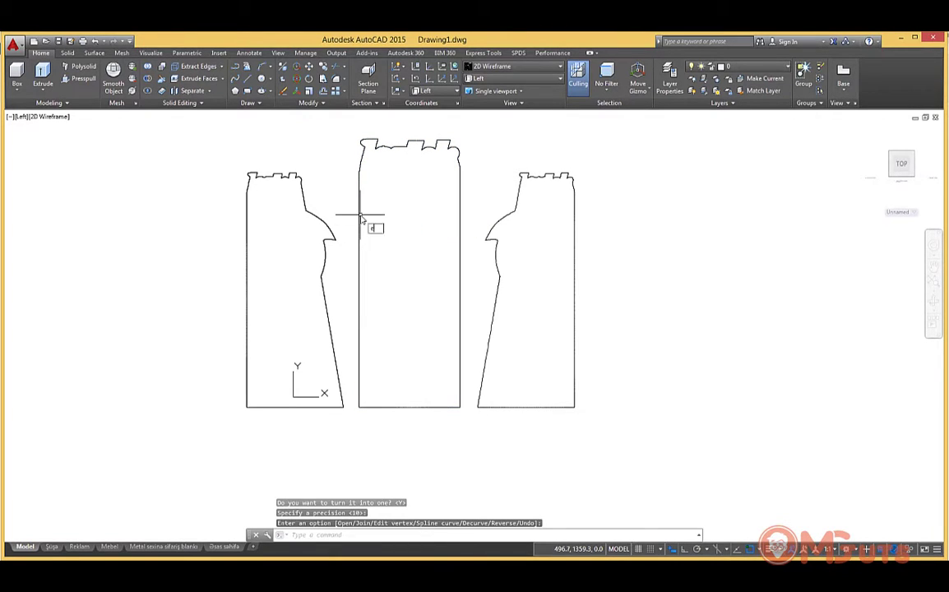
{"action": "type", "text": "EXPLO"}
{"action": "key", "text": "Return"}
{"action": "left_click", "coordinate": [359, 215]}
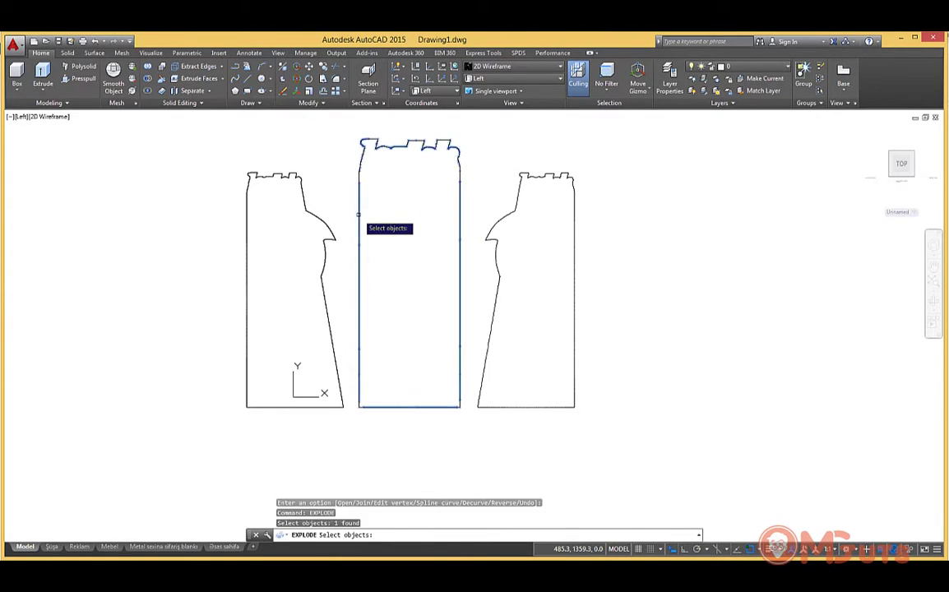
{"action": "type", "text": "pedit"}
- Join all pieces of the middle outline into one polyline with PEDIT Join
{"action": "key", "text": "Return"}
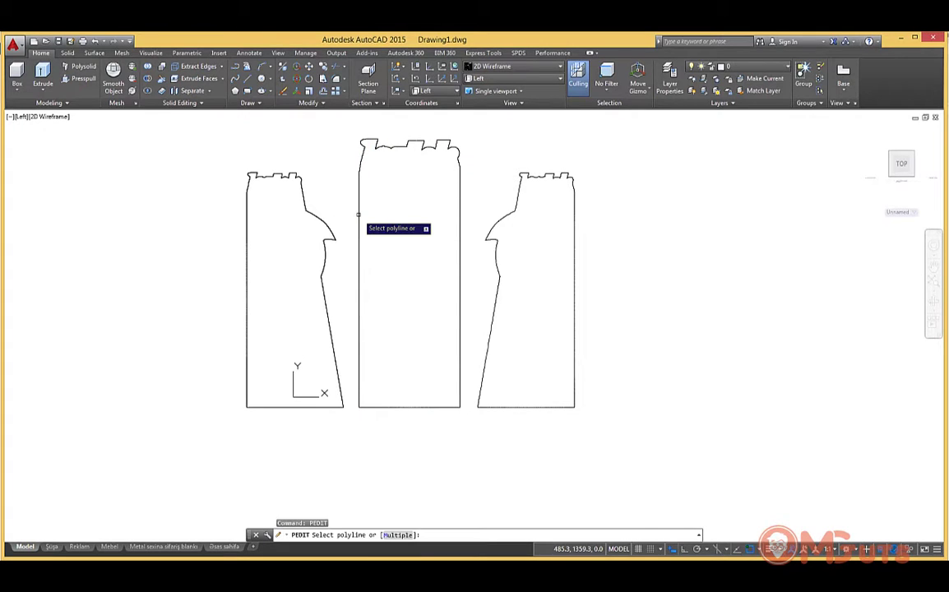
{"action": "left_click", "coordinate": [359, 215]}
{"action": "key", "text": "Return"}
{"action": "key", "text": "j"}
{"action": "key", "text": "Return"}
{"action": "left_click", "coordinate": [468, 128]}
{"action": "left_click", "coordinate": [362, 164]}
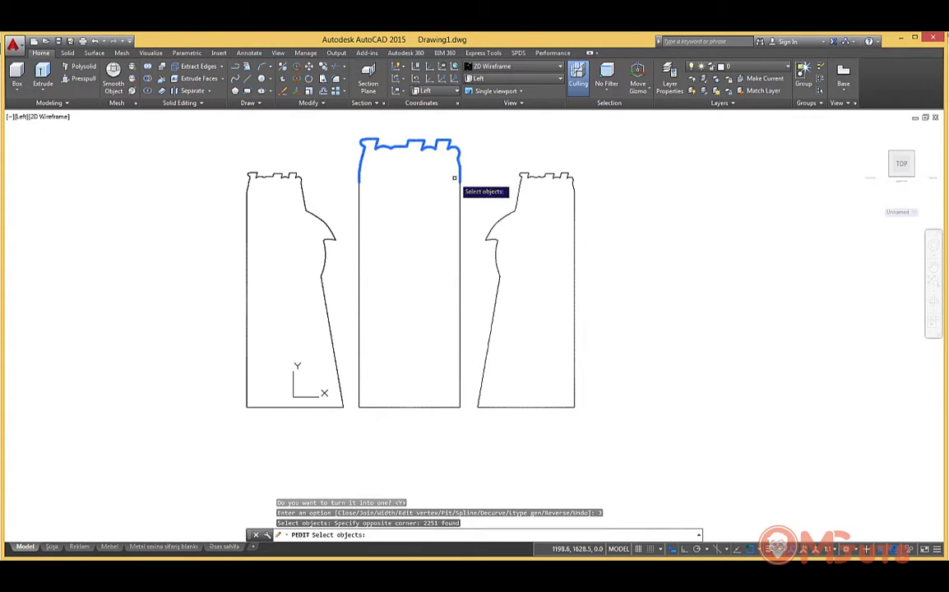
{"action": "left_click", "coordinate": [483, 144]}
{"action": "left_click", "coordinate": [383, 375]}
{"action": "left_click", "coordinate": [414, 169]}
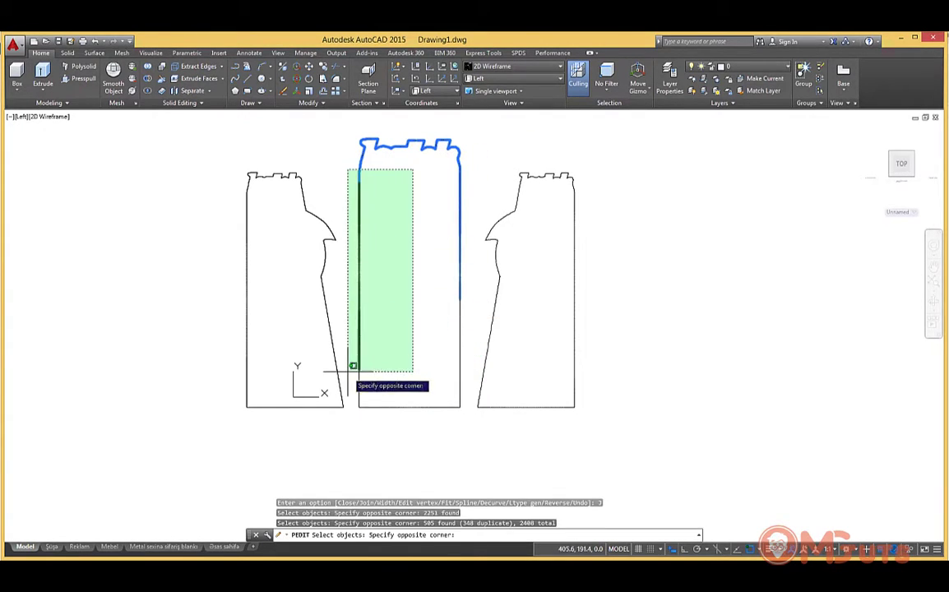
{"action": "left_click", "coordinate": [350, 381]}
{"action": "left_click", "coordinate": [468, 285]}
{"action": "left_click", "coordinate": [355, 426]}
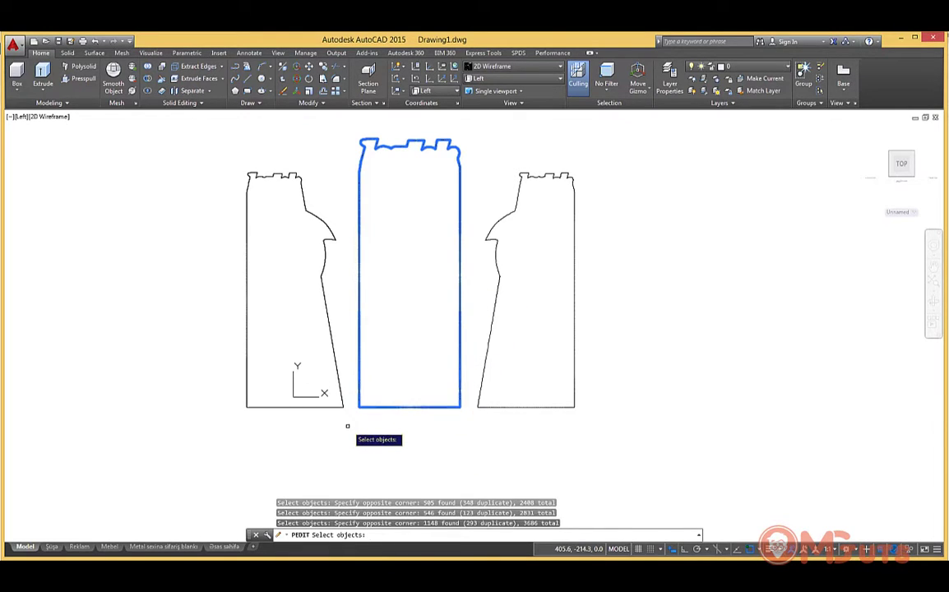
{"action": "key", "text": "Return"}
{"action": "key", "text": "Return"}
- Extrude the middle outline to a height of 5
{"action": "left_click", "coordinate": [366, 287]}
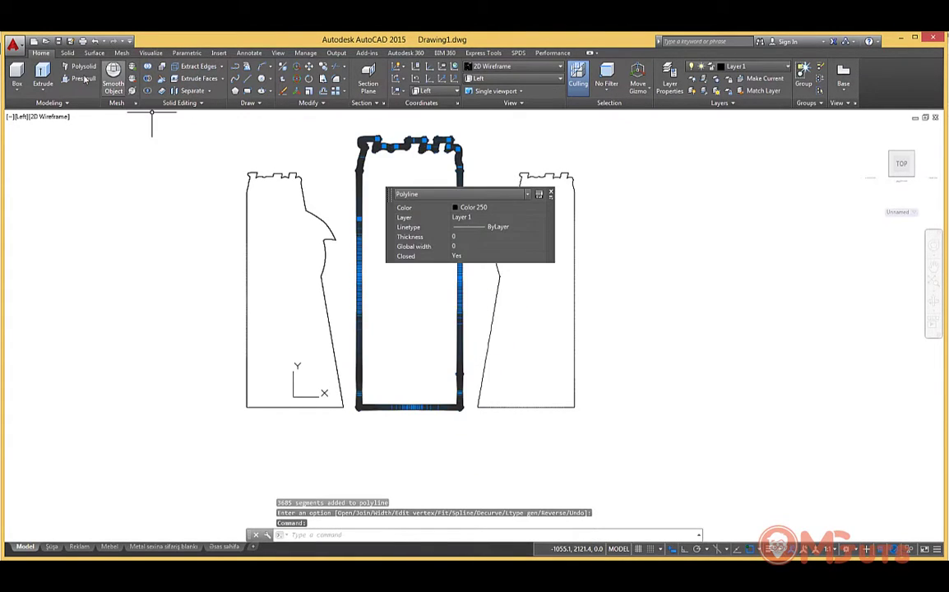
{"action": "left_click", "coordinate": [43, 78]}
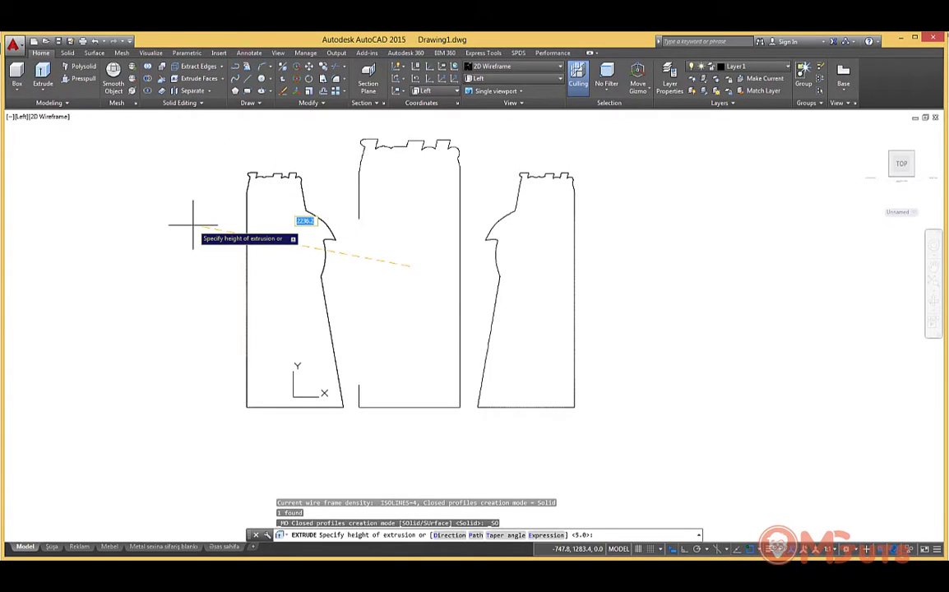
{"action": "type", "text": "5"}
{"action": "key", "text": "Return"}
- Convert the right spline to a polyline, extrude it by 5, and orbit to view all panels
{"action": "left_click", "coordinate": [518, 200]}
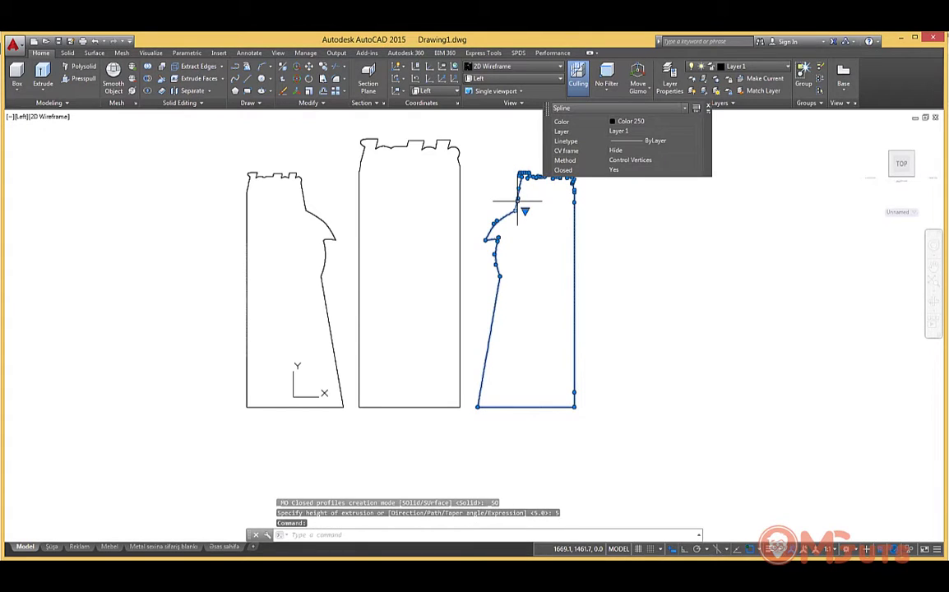
{"action": "type", "text": "pedi"}
{"action": "key", "text": "Return"}
{"action": "key", "text": "Return"}
{"action": "key", "text": "Return"}
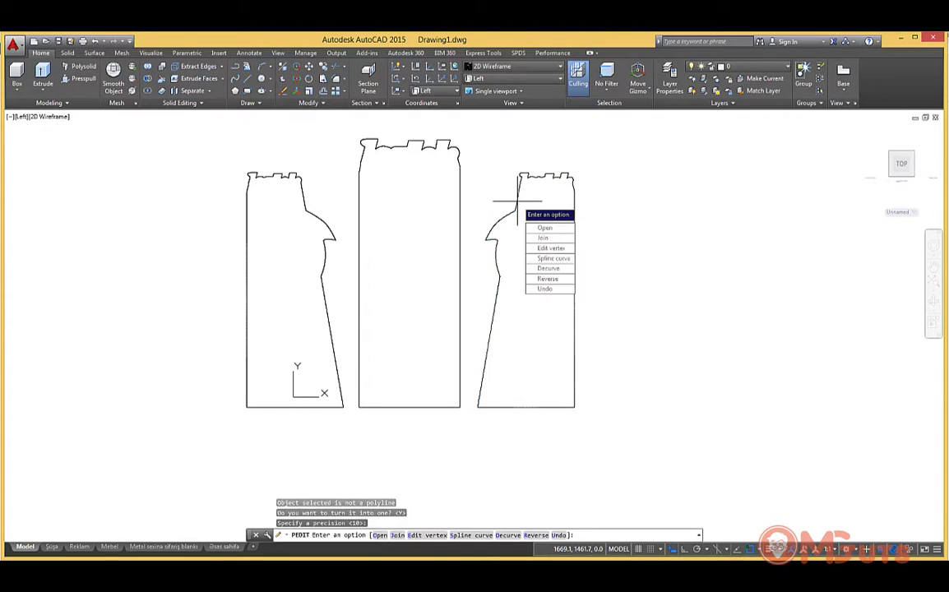
{"action": "left_click", "coordinate": [43, 78]}
{"action": "type", "text": "5"}
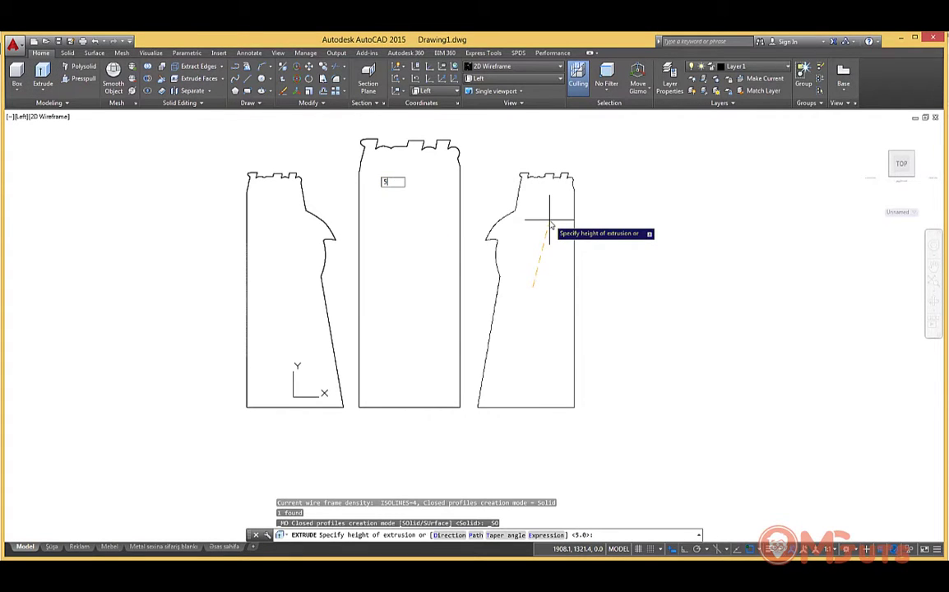
{"action": "key", "text": "Return"}
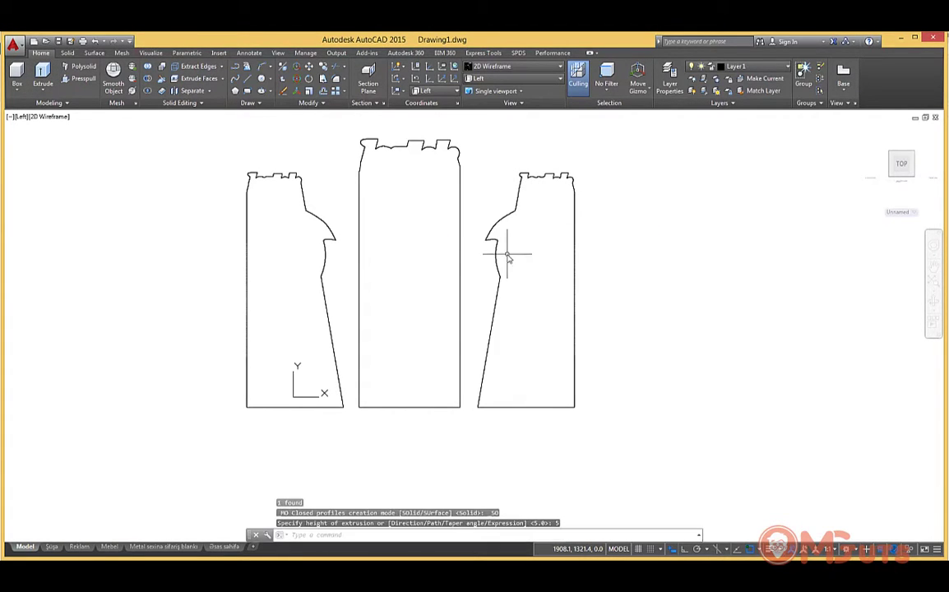
{"action": "middle_click_drag", "start_coordinate": [682, 370], "coordinate": [617, 386], "text": "shift"}
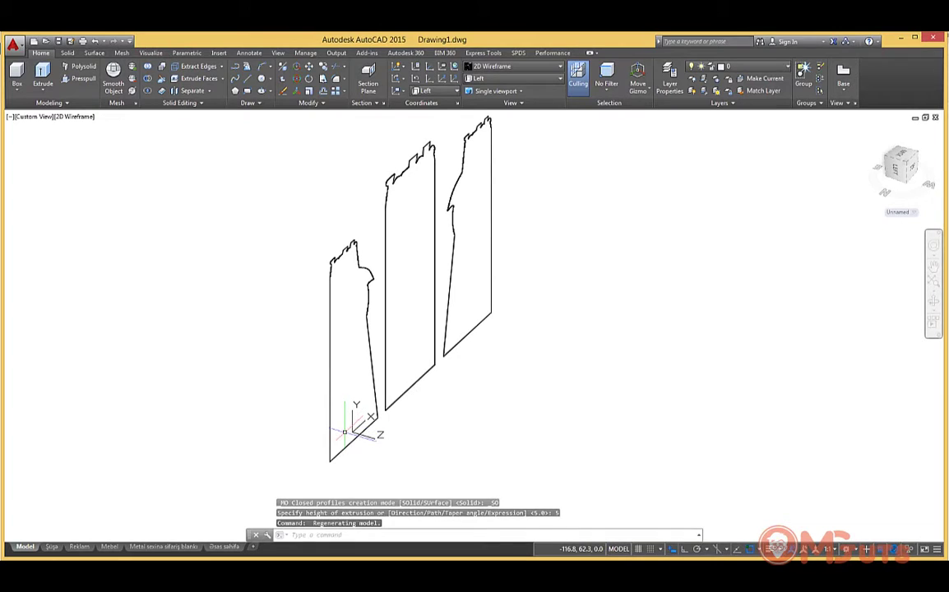
- Rotate the left panel 90 degrees about its vertical axis with 3DROTATE
{"action": "type", "text": "3drotate"}
{"action": "key", "text": "Return"}
{"action": "left_click", "coordinate": [353, 438]}
{"action": "left_click", "coordinate": [398, 422]}
{"action": "key", "text": "Return"}
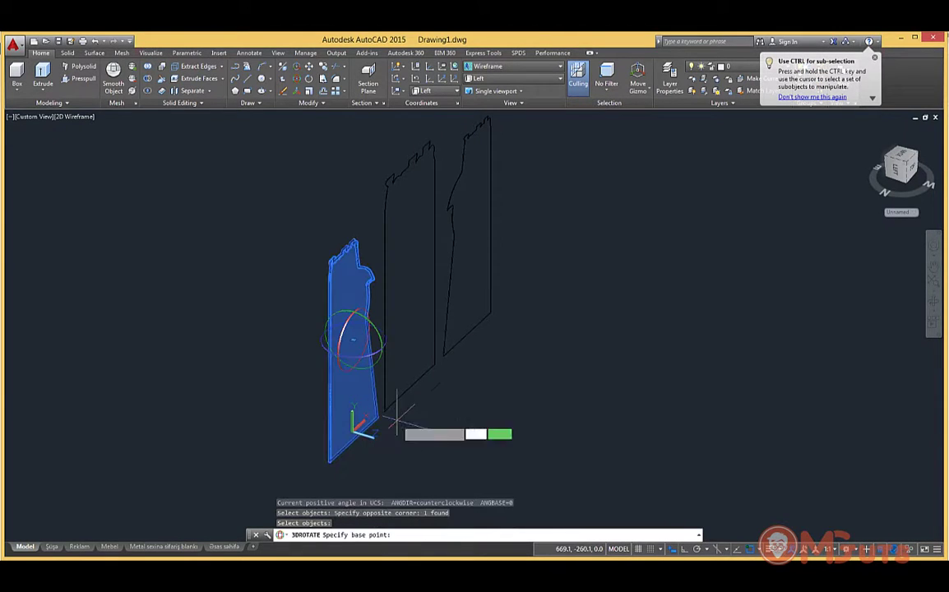
{"action": "left_click", "coordinate": [384, 342]}
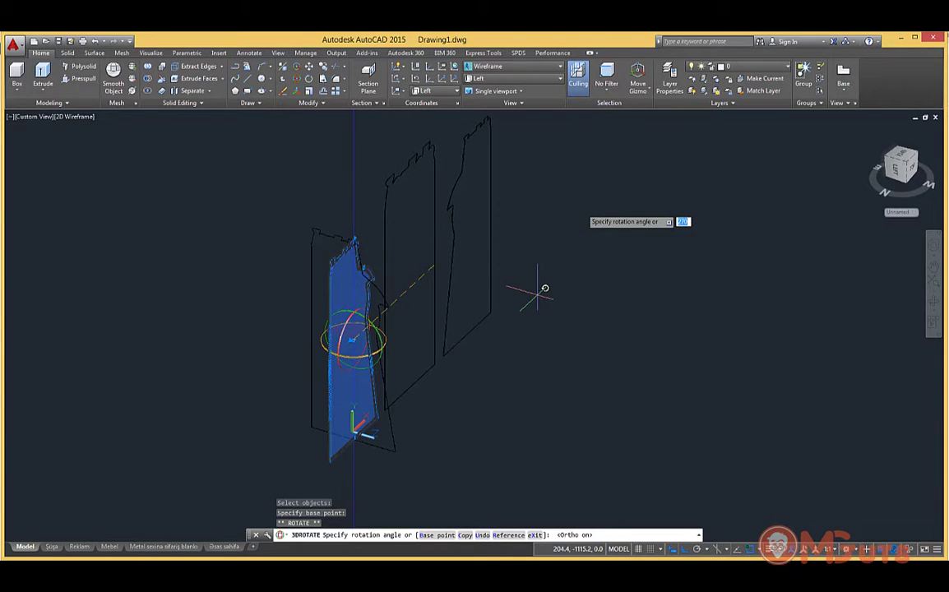
{"action": "type", "text": "90"}
{"action": "key", "text": "Return"}
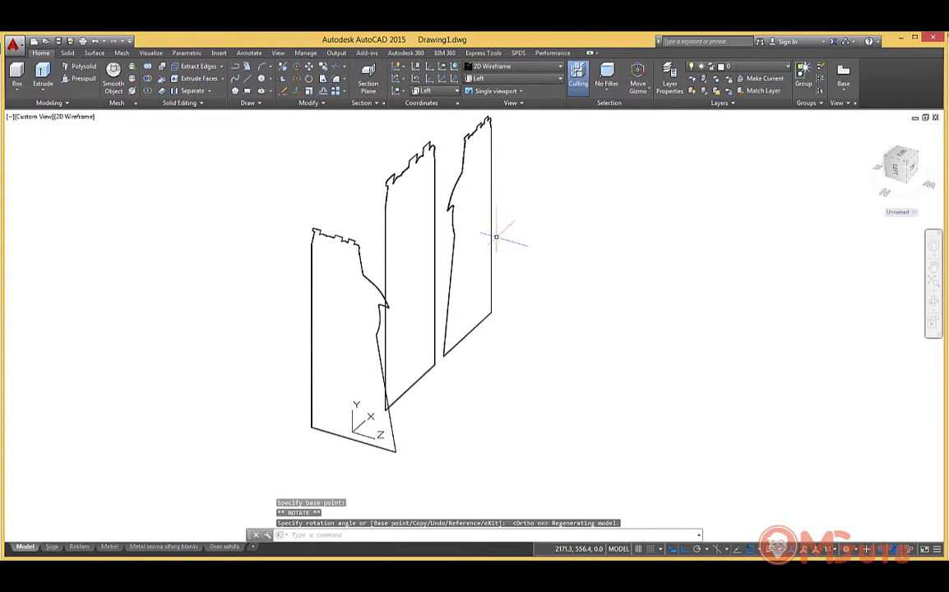
- Rotate the right panel about its vertical axis so it angles behind the middle panel
{"action": "left_click", "coordinate": [303, 79]}
{"action": "left_click", "coordinate": [452, 181]}
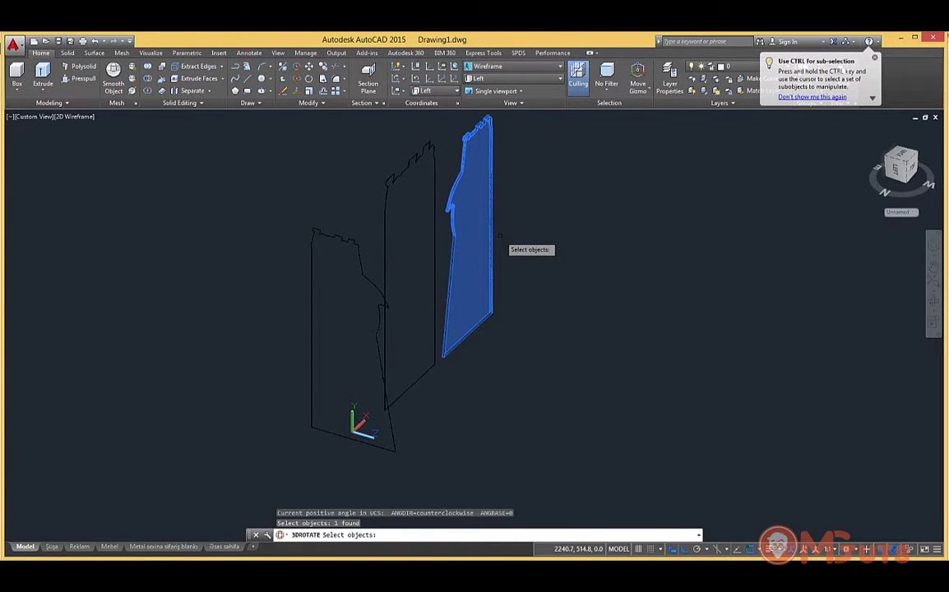
{"action": "key", "text": "Return"}
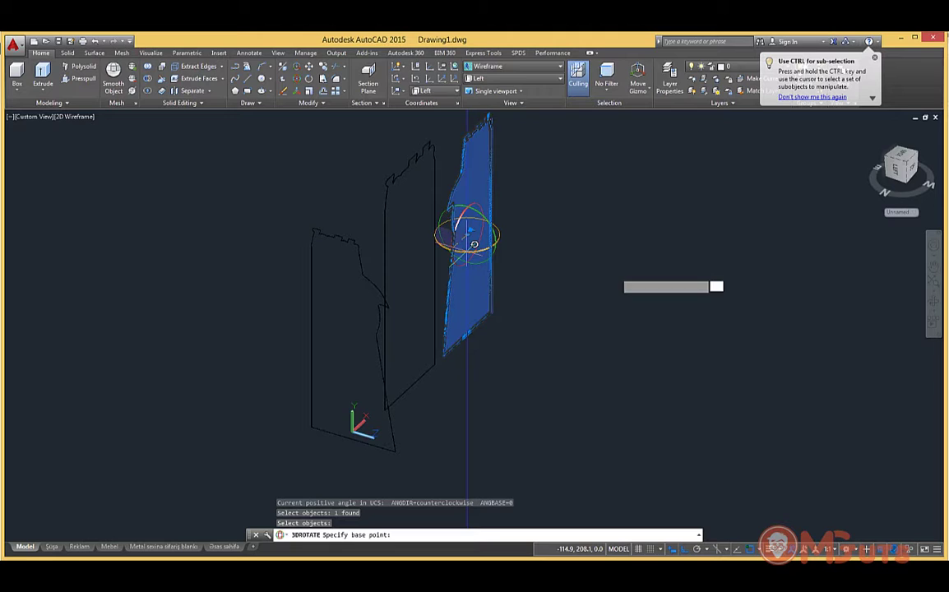
{"action": "left_click", "coordinate": [473, 244]}
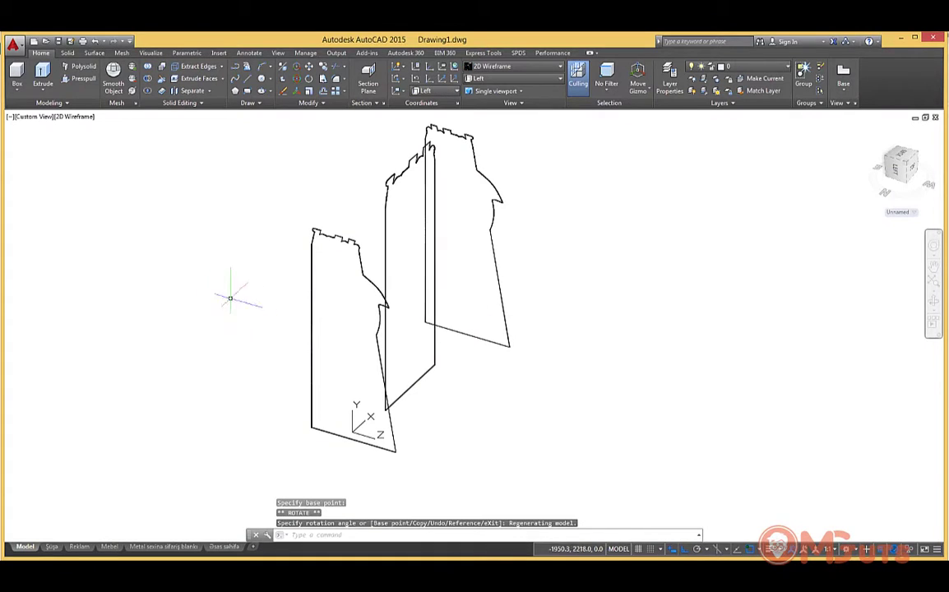
{"action": "left_click", "coordinate": [332, 462]}
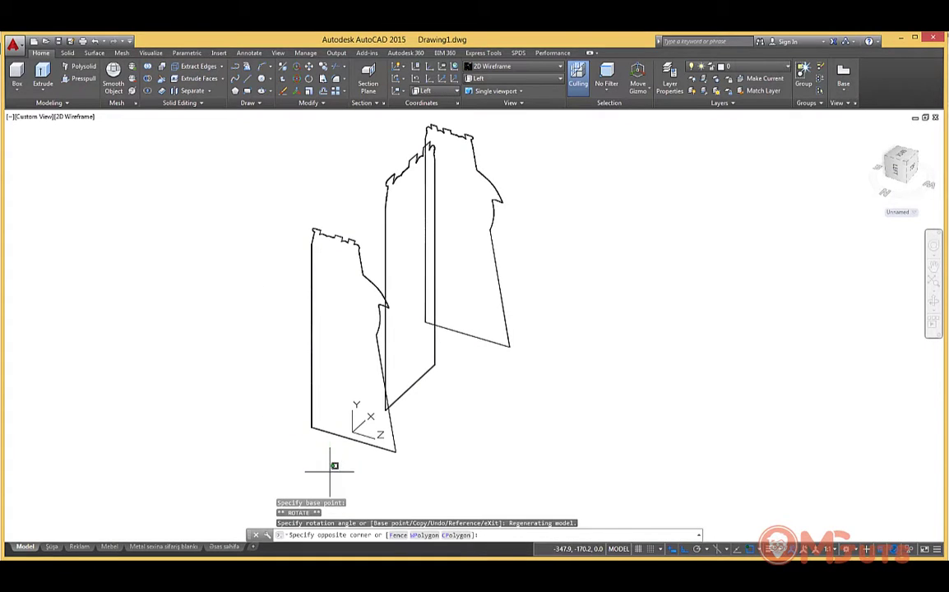
- Move the left panel so its corner snaps onto the other panel's corner
{"action": "left_click", "coordinate": [285, 414]}
{"action": "type", "text": "m"}
{"action": "key", "text": "Return"}
{"action": "scroll", "coordinate": [305, 423], "scroll_direction": "up", "scroll_amount": 5}
{"action": "scroll", "coordinate": [337, 440], "scroll_direction": "up", "scroll_amount": 3}
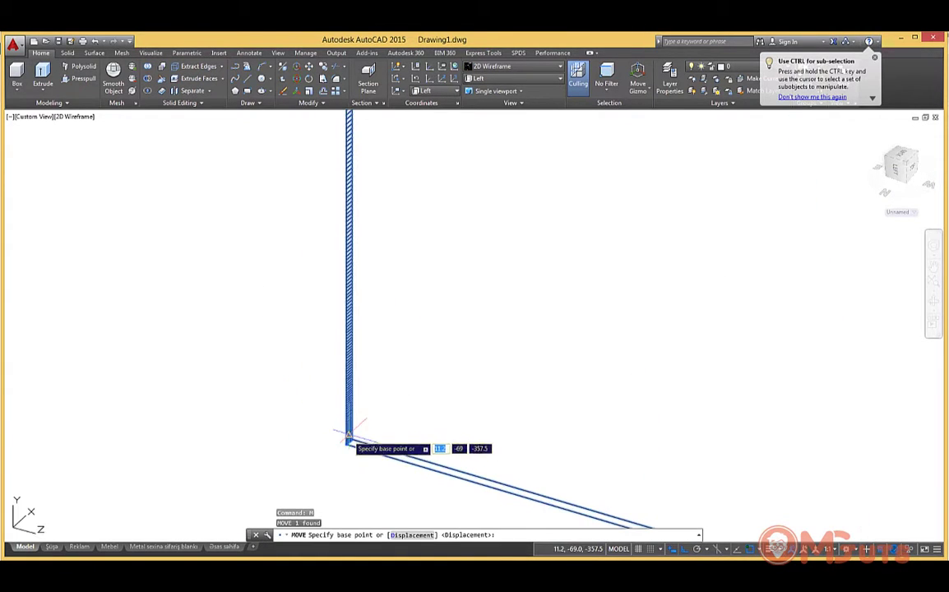
{"action": "left_click", "coordinate": [350, 442]}
{"action": "middle_click_drag", "start_coordinate": [662, 413], "coordinate": [282, 409]}
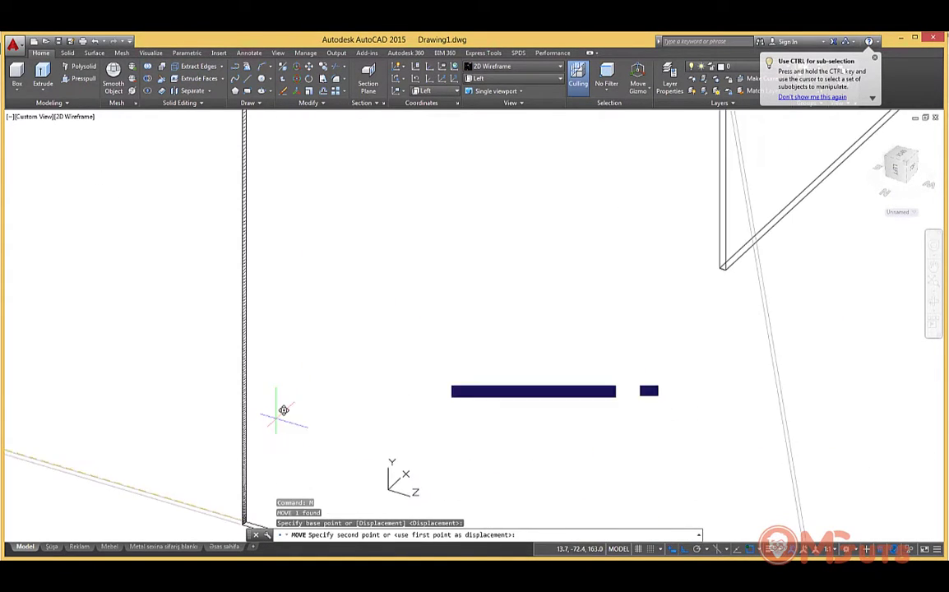
{"action": "left_click", "coordinate": [725, 268]}
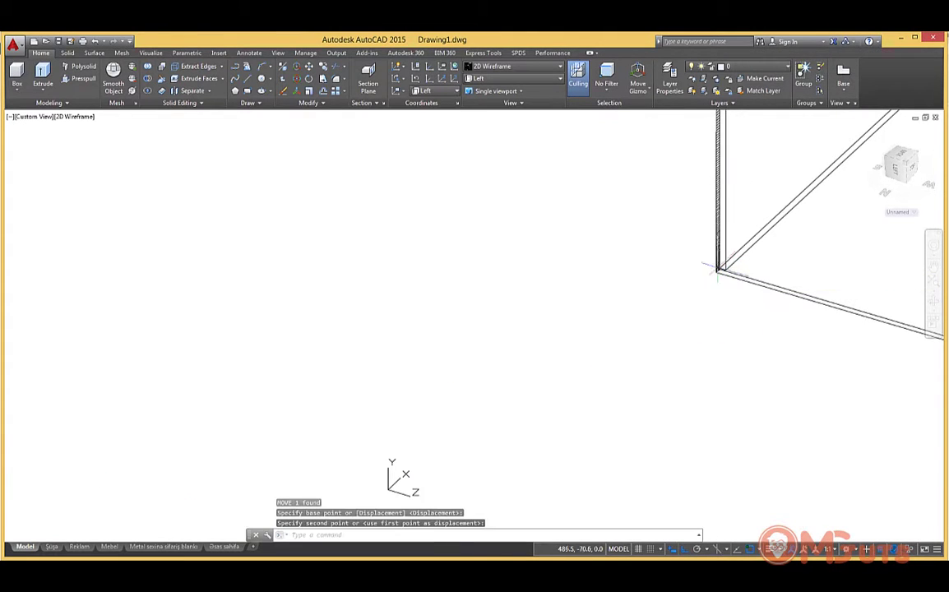
{"action": "scroll", "coordinate": [516, 301], "scroll_direction": "down", "scroll_amount": 6}
{"action": "scroll", "coordinate": [516, 301], "scroll_direction": "up", "scroll_amount": 5}
- Move the right panel so its corner meets the other panel's corner
{"action": "left_click", "coordinate": [646, 371]}
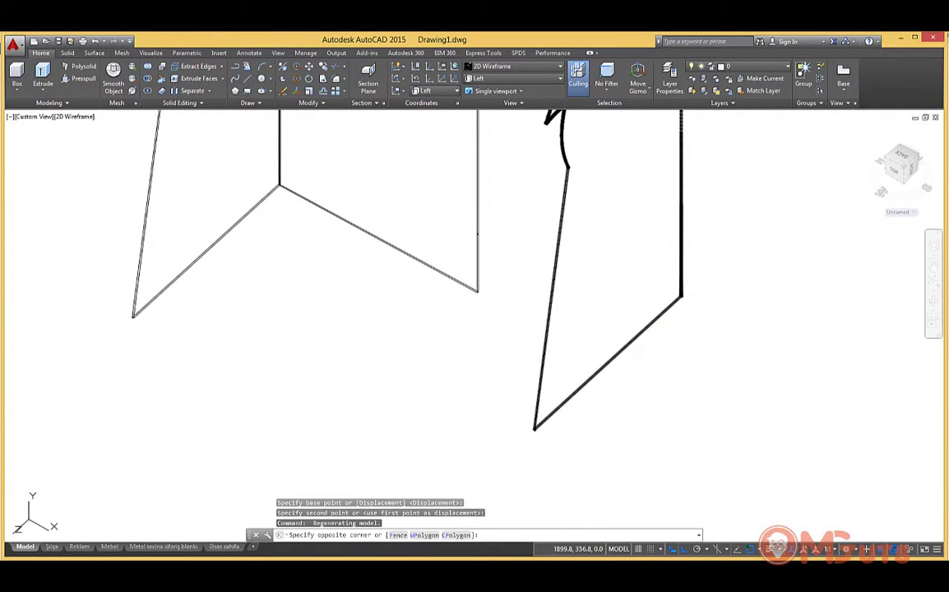
{"action": "left_click", "coordinate": [617, 142]}
{"action": "type", "text": "m"}
{"action": "key", "text": "Return"}
{"action": "scroll", "coordinate": [652, 281], "scroll_direction": "up", "scroll_amount": 3}
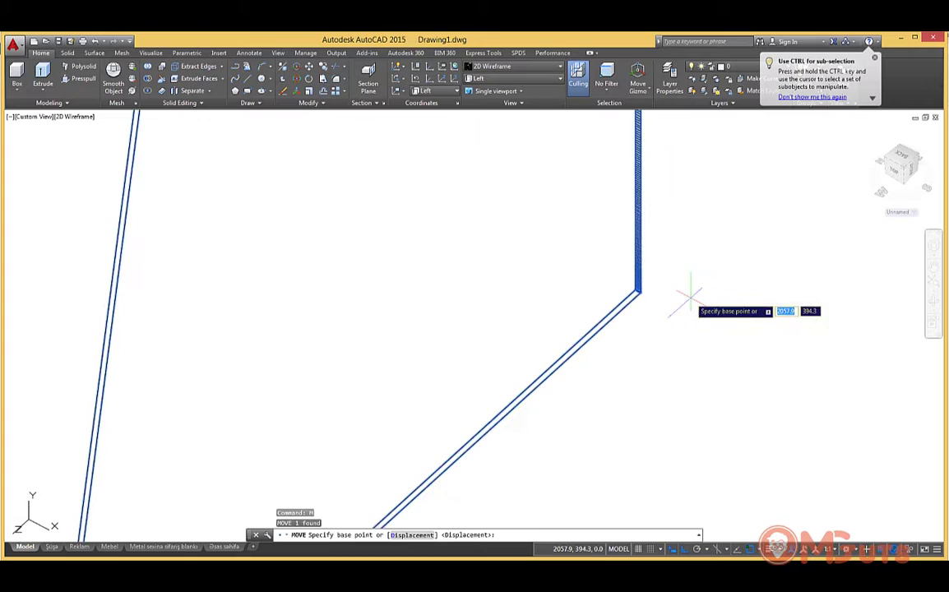
{"action": "left_click", "coordinate": [637, 289]}
{"action": "scroll", "coordinate": [640, 284], "scroll_direction": "down", "scroll_amount": 2}
{"action": "scroll", "coordinate": [641, 283], "scroll_direction": "down", "scroll_amount": 2}
{"action": "scroll", "coordinate": [191, 307], "scroll_direction": "up", "scroll_amount": 3}
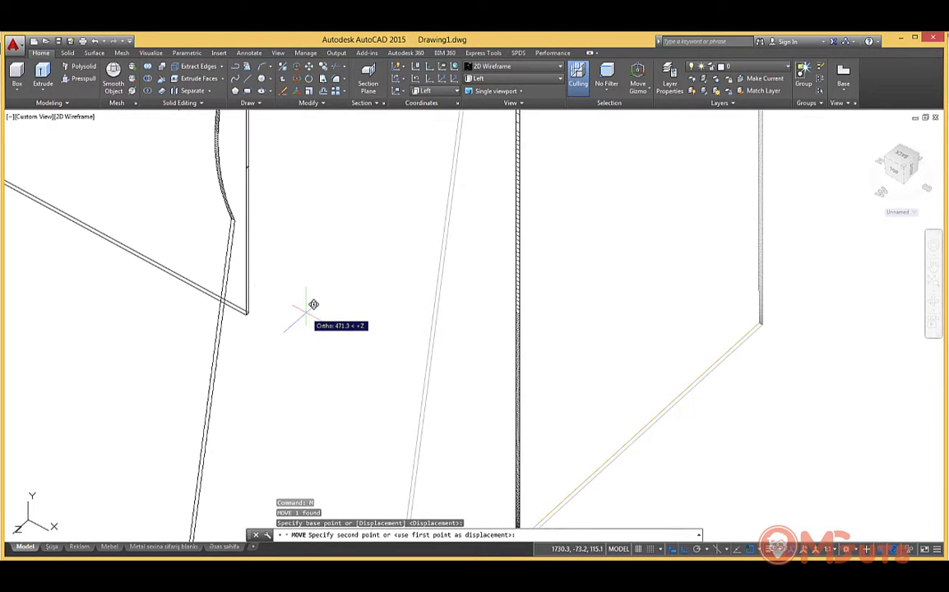
{"action": "left_click", "coordinate": [254, 304]}
{"action": "scroll", "coordinate": [288, 290], "scroll_direction": "down", "scroll_amount": 5}
{"action": "scroll", "coordinate": [287, 290], "scroll_direction": "up", "scroll_amount": 3}
{"action": "scroll", "coordinate": [409, 305], "scroll_direction": "down", "scroll_amount": 2}
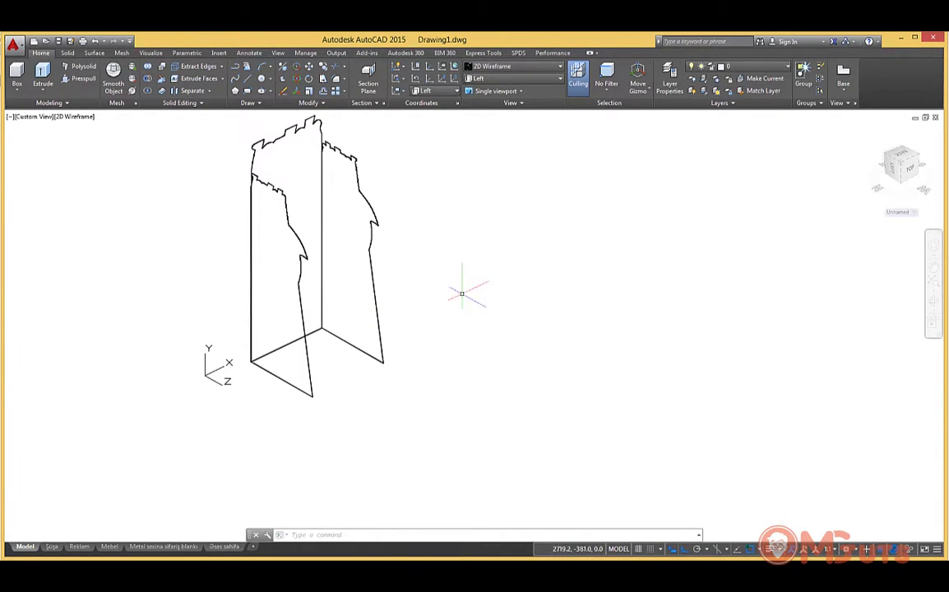
- Switch to the front view and draw a 350-long, 750-high box for the divider panel
{"action": "left_click", "coordinate": [490, 80]}
{"action": "left_click", "coordinate": [487, 106]}
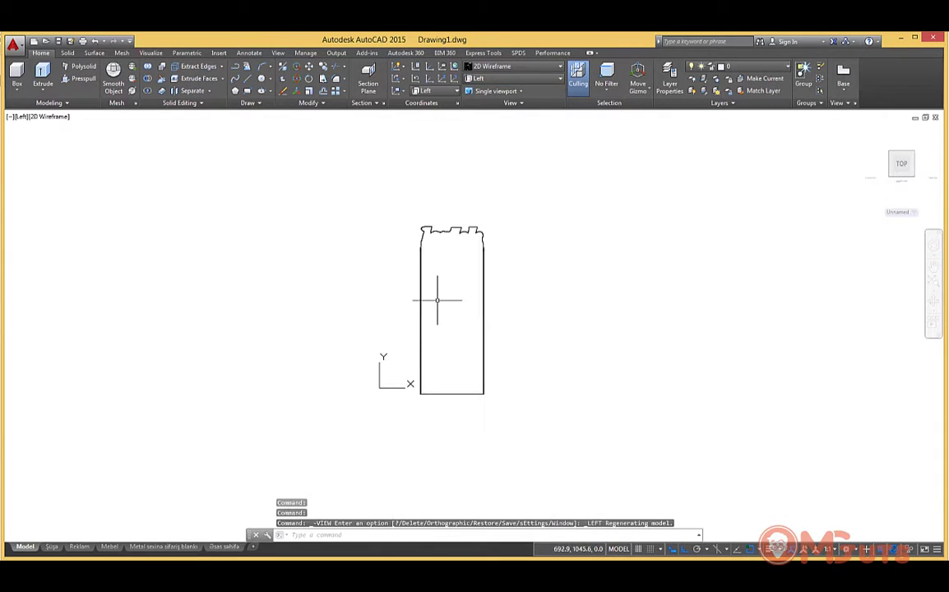
{"action": "left_click", "coordinate": [510, 79]}
{"action": "left_click", "coordinate": [486, 123]}
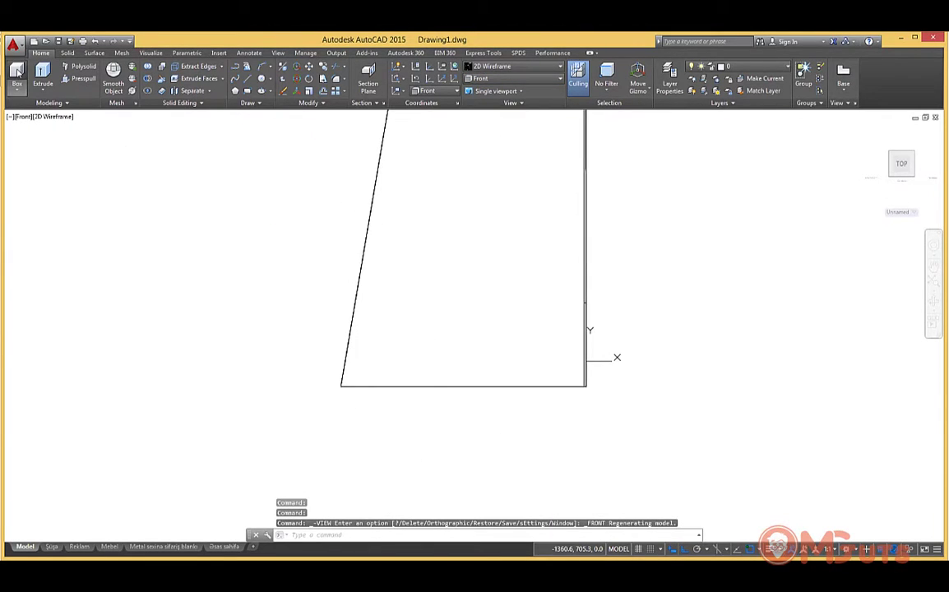
{"action": "left_click", "coordinate": [18, 72]}
{"action": "left_click", "coordinate": [194, 211]}
{"action": "type", "text": "350"}
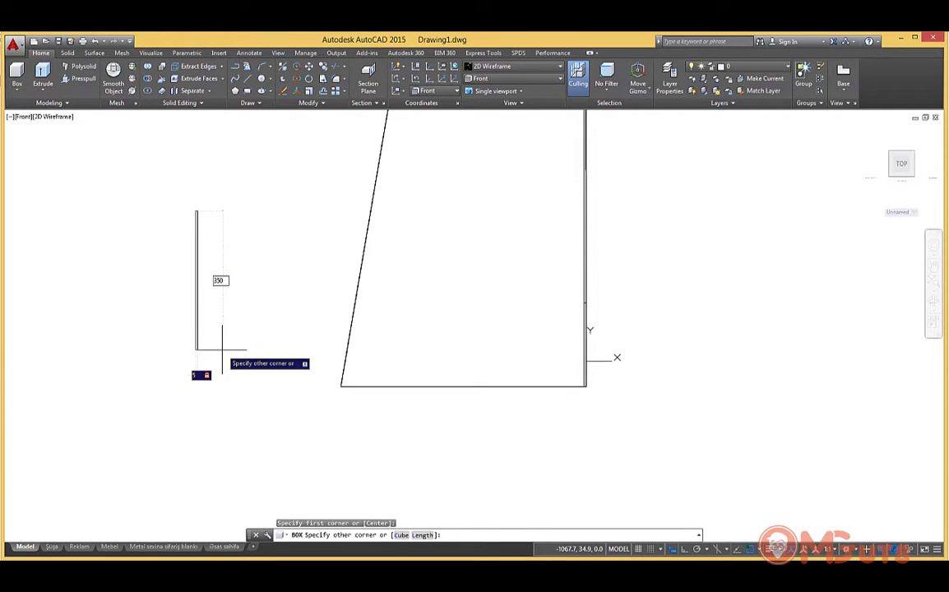
{"action": "key", "text": "Return"}
{"action": "type", "text": "750"}
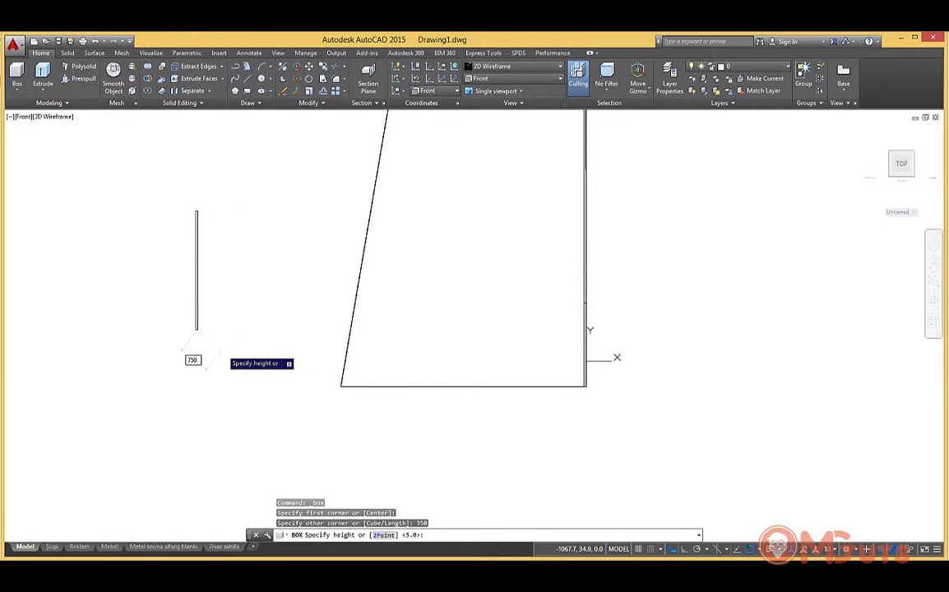
{"action": "key", "text": "Return"}
- Move the new panel by its corner onto the stand's bottom corner
{"action": "middle_click_drag", "start_coordinate": [250, 307], "coordinate": [341, 357], "text": "shift"}
{"action": "left_click", "coordinate": [111, 247]}
{"action": "type", "text": "m"}
{"action": "key", "text": "Return"}
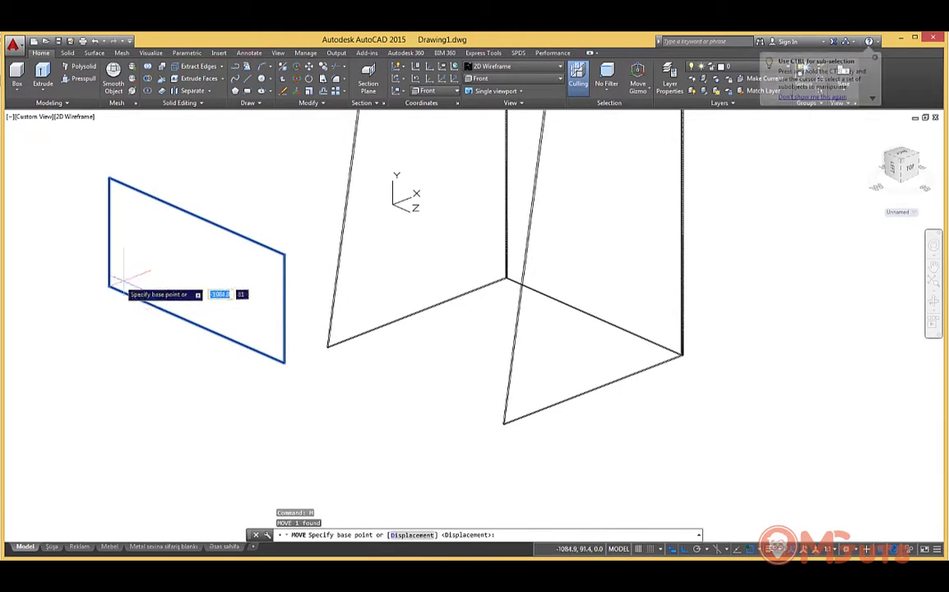
{"action": "scroll", "coordinate": [117, 277], "scroll_direction": "up", "scroll_amount": 6}
{"action": "left_click", "coordinate": [48, 319]}
{"action": "scroll", "coordinate": [48, 319], "scroll_direction": "down", "scroll_amount": 5}
{"action": "scroll", "coordinate": [301, 398], "scroll_direction": "up", "scroll_amount": 5}
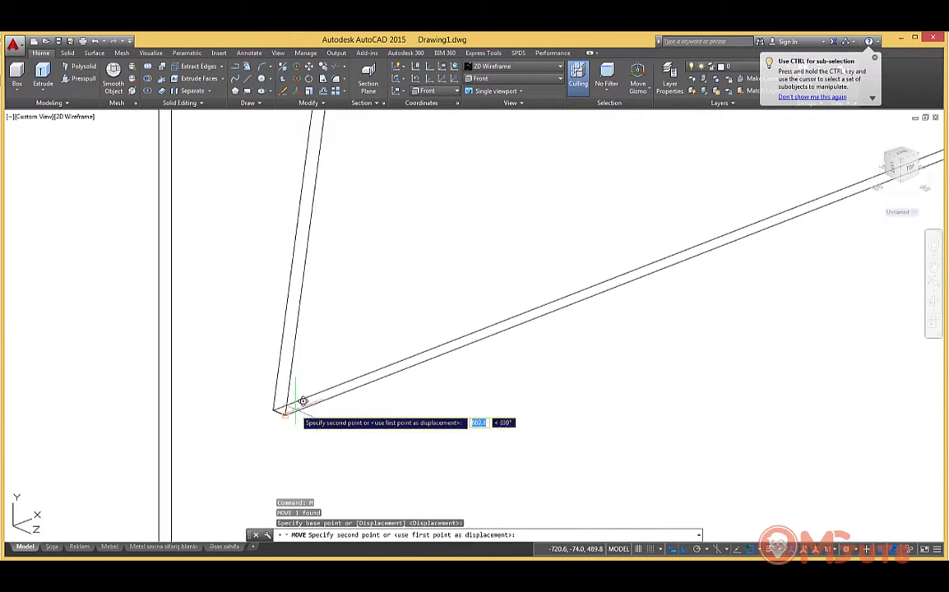
{"action": "left_click", "coordinate": [284, 403]}
- In the front view, shift the divider slightly further inside the stand and select it
{"action": "left_click", "coordinate": [513, 79]}
{"action": "left_click", "coordinate": [481, 133]}
{"action": "scroll", "coordinate": [312, 222], "scroll_direction": "up", "scroll_amount": 4}
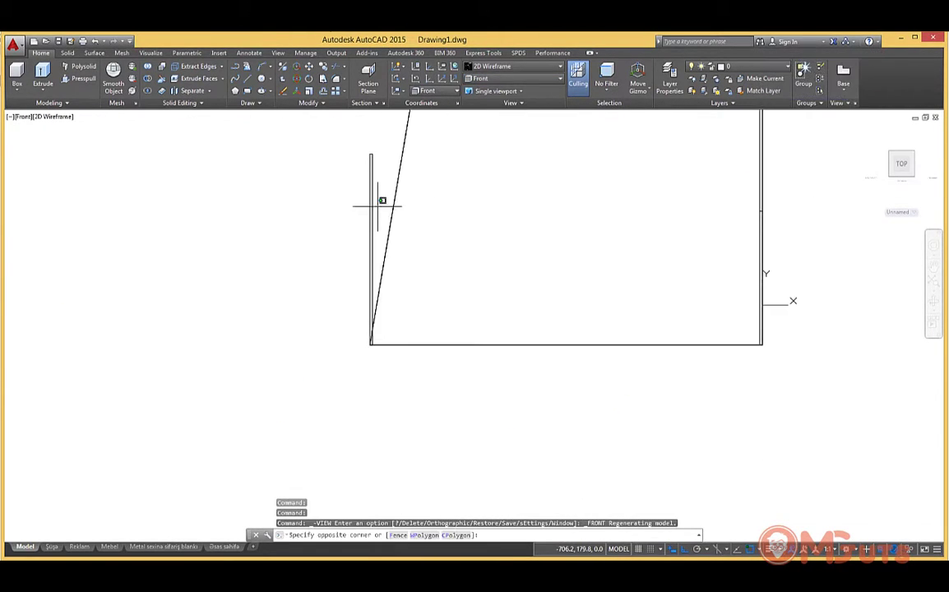
{"action": "left_click", "coordinate": [372, 201]}
{"action": "type", "text": "m"}
{"action": "key", "text": "Return"}
{"action": "left_click", "coordinate": [475, 199]}
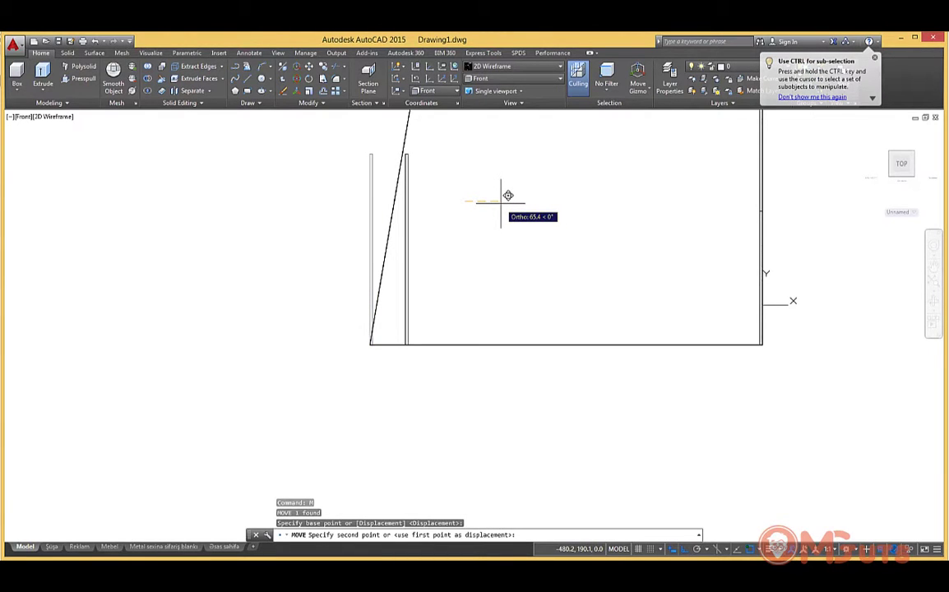
{"action": "left_click", "coordinate": [534, 193]}
{"action": "left_click", "coordinate": [491, 216]}
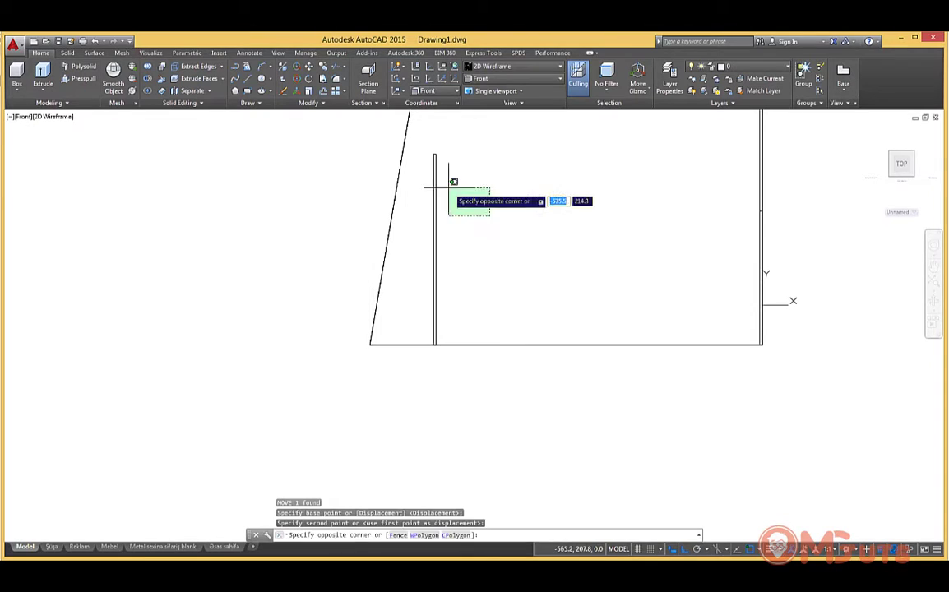
{"action": "left_click", "coordinate": [426, 182]}
{"action": "scroll", "coordinate": [421, 295], "scroll_direction": "up", "scroll_amount": 2}
- Copy the divider higher up and set the copy's width to 110
{"action": "type", "text": "o"}
{"action": "key", "text": "Return"}
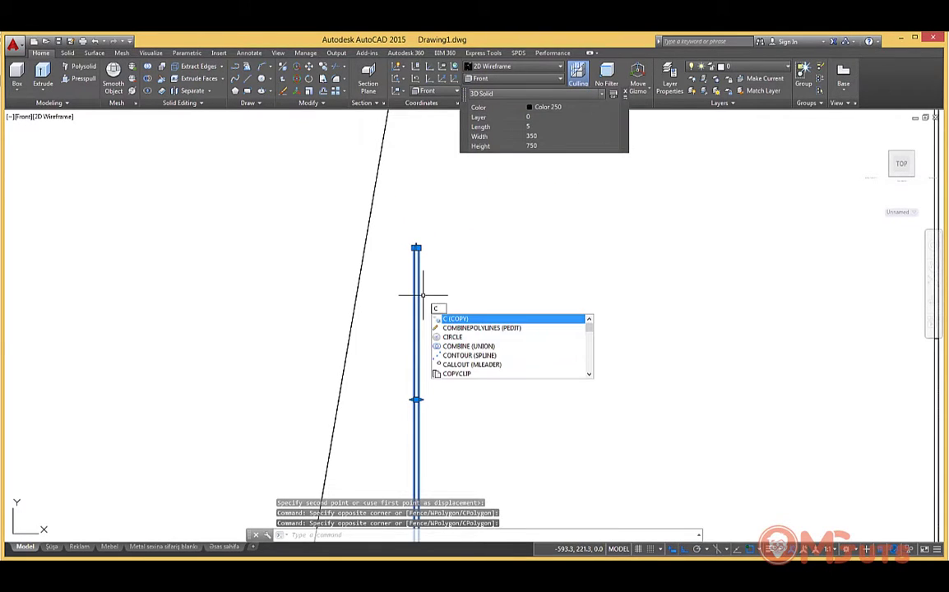
{"action": "left_click", "coordinate": [460, 333]}
{"action": "left_click", "coordinate": [441, 196]}
{"action": "key", "text": "Escape"}
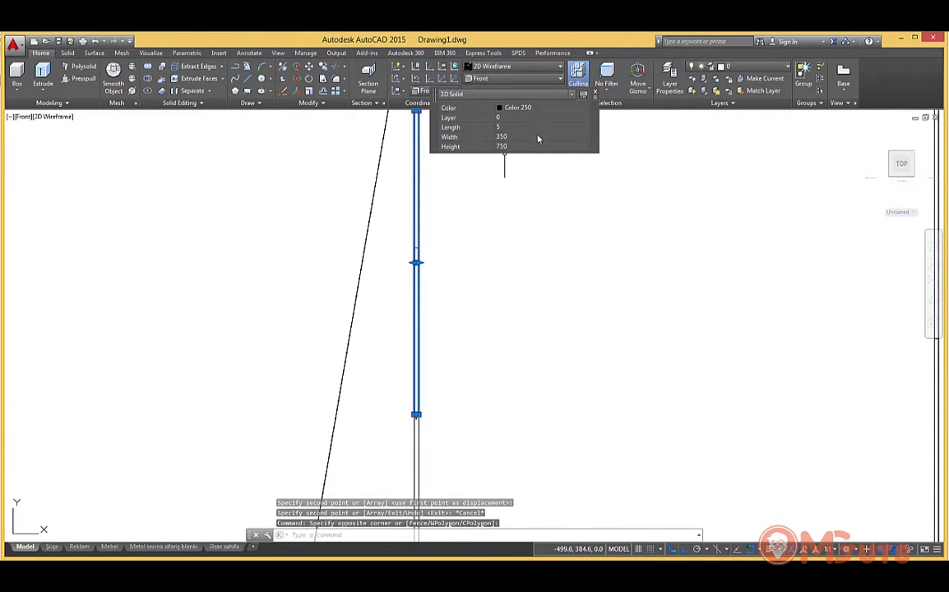
{"action": "type", "text": "0"}
{"action": "key", "text": "Tab"}
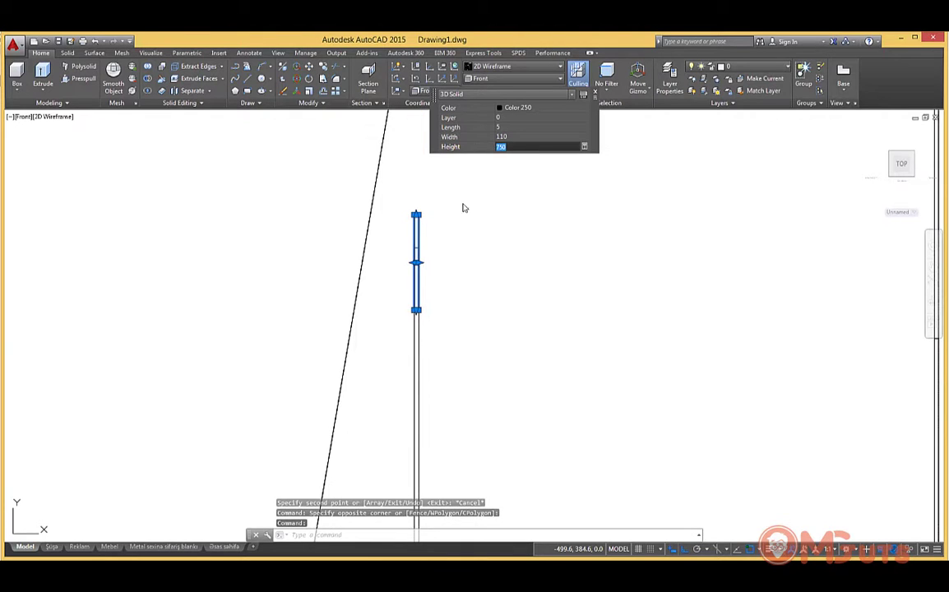
{"action": "key", "text": "Escape"}
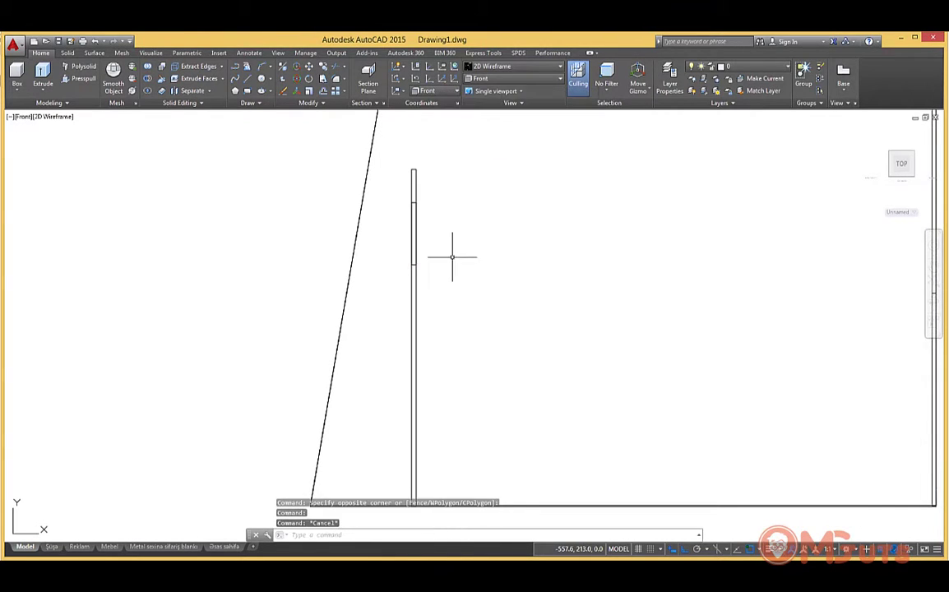
- Move the short piece, then select both divider pieces and move them beside the sloped front edge
{"action": "left_click_drag", "start_coordinate": [434, 201], "coordinate": [411, 173]}
{"action": "key", "text": "Return"}
{"action": "left_click", "coordinate": [474, 220]}
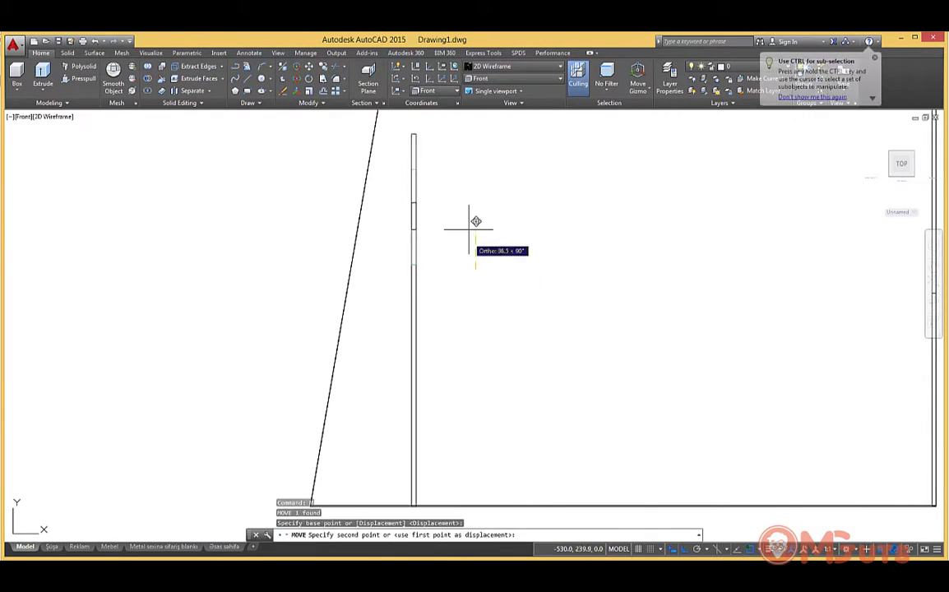
{"action": "scroll", "coordinate": [313, 211], "scroll_direction": "down", "scroll_amount": 2}
{"action": "scroll", "coordinate": [312, 211], "scroll_direction": "down", "scroll_amount": 2}
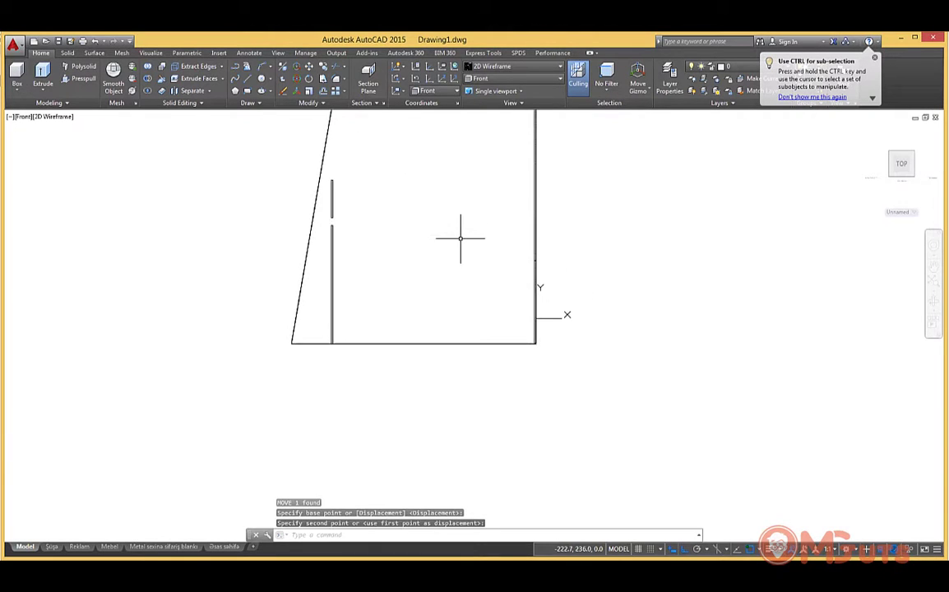
{"action": "left_click_drag", "start_coordinate": [377, 206], "coordinate": [328, 240]}
{"action": "type", "text": "m"}
{"action": "key", "text": "Return"}
{"action": "left_click", "coordinate": [596, 216]}
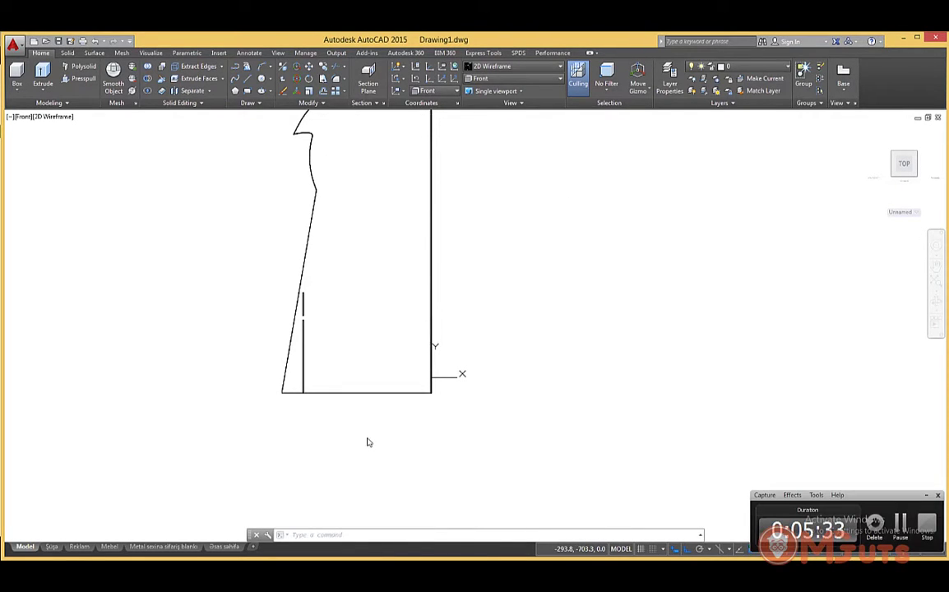
- Draw a thin 750-high box solid for the bottom shelf
{"action": "left_click", "coordinate": [924, 497]}
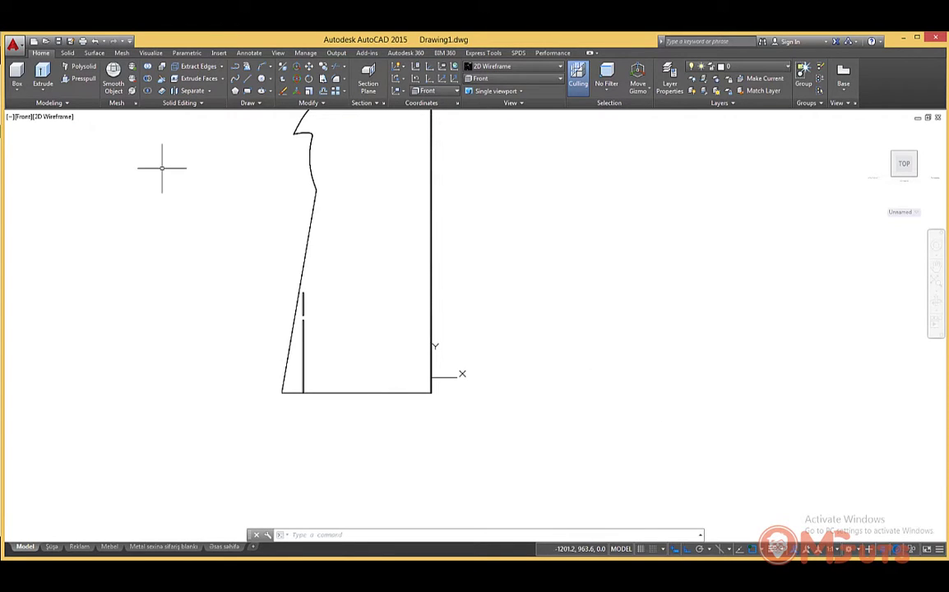
{"action": "left_click", "coordinate": [40, 73]}
{"action": "left_click", "coordinate": [16, 76]}
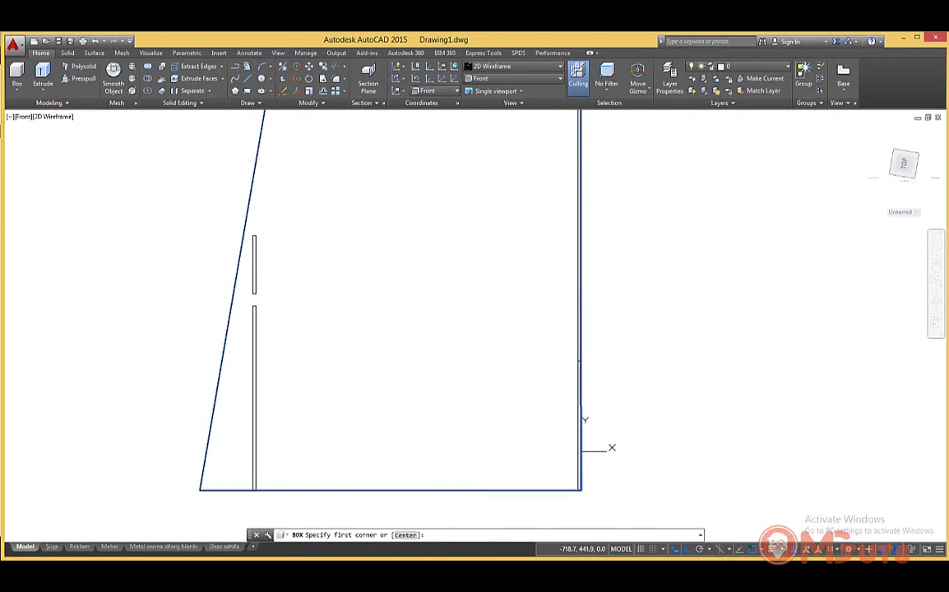
{"action": "left_click", "coordinate": [120, 316]}
{"action": "type", "text": "5"}
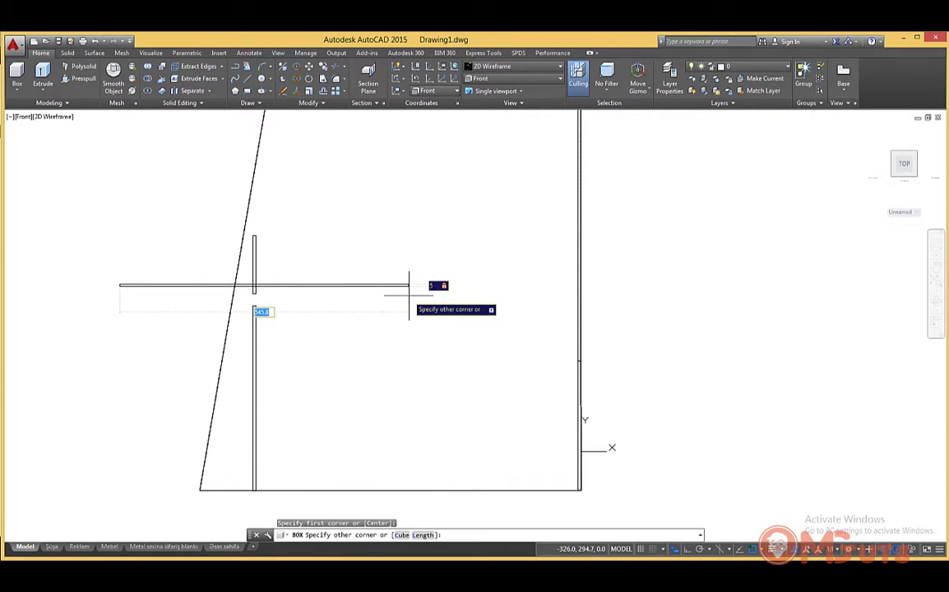
{"action": "left_click", "coordinate": [463, 297]}
{"action": "type", "text": "750"}
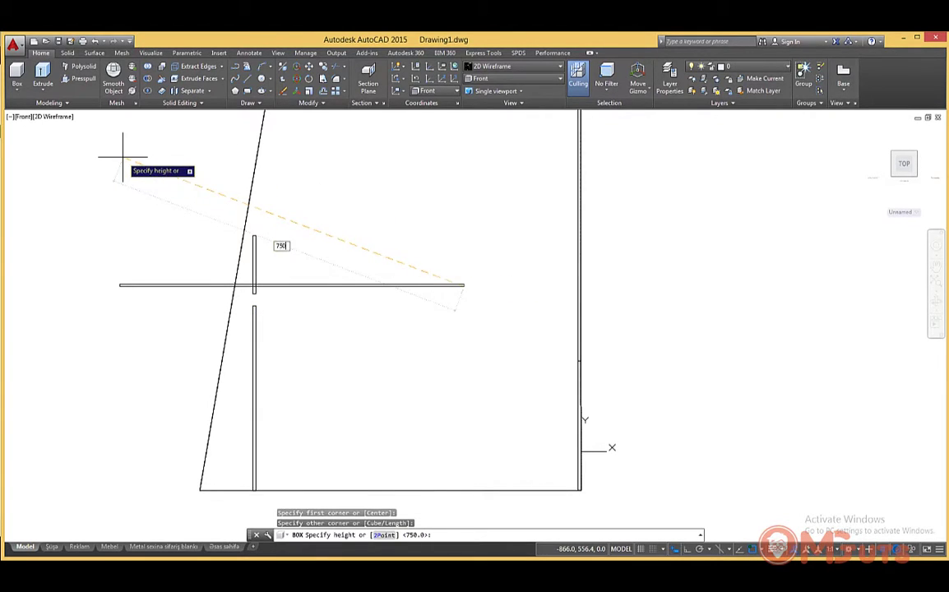
{"action": "key", "text": "Return"}
- Move the shelf so its left end sits on the divider
{"action": "left_click", "coordinate": [132, 285]}
{"action": "type", "text": "m"}
{"action": "key", "text": "Return"}
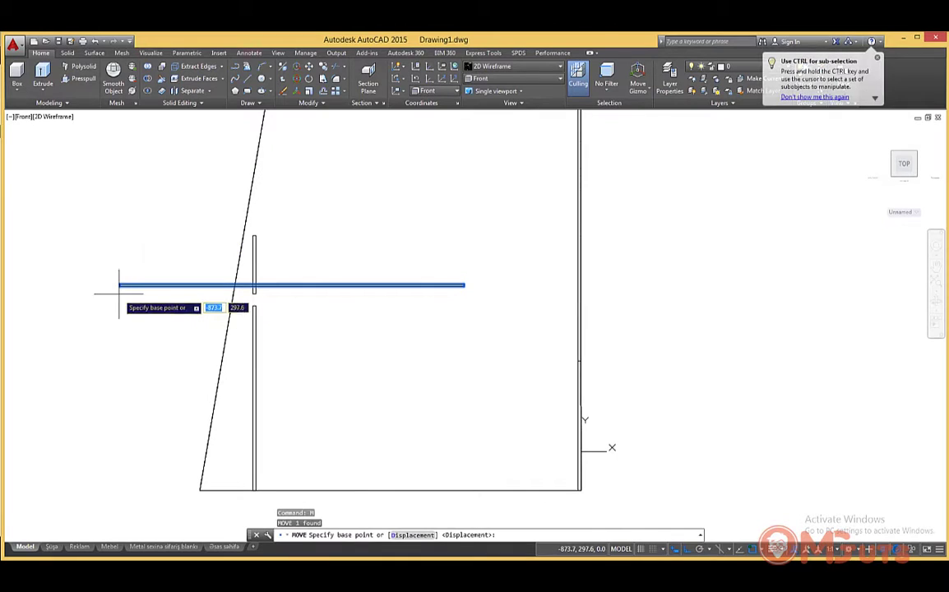
{"action": "left_click", "coordinate": [119, 287]}
{"action": "left_click", "coordinate": [254, 303]}
- Grip-stretch the shelf's right end so it reaches 615.3 long
{"action": "left_click_drag", "start_coordinate": [246, 300], "coordinate": [613, 307]}
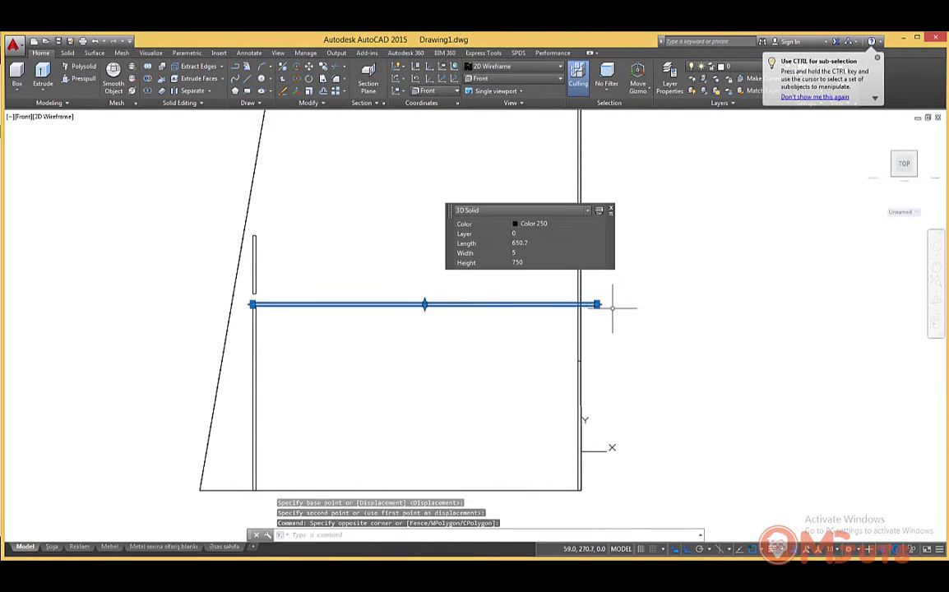
{"action": "left_click", "coordinate": [597, 305]}
{"action": "key", "text": "Escape"}
{"action": "scroll", "coordinate": [586, 301], "scroll_direction": "up", "scroll_amount": 5}
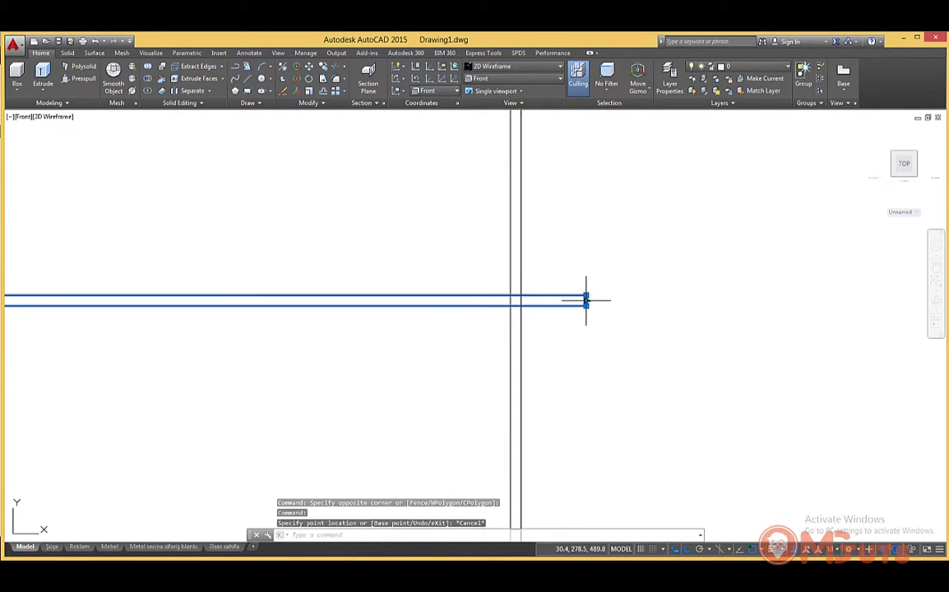
{"action": "left_click", "coordinate": [586, 301]}
{"action": "left_click", "coordinate": [585, 299]}
{"action": "left_click", "coordinate": [585, 299]}
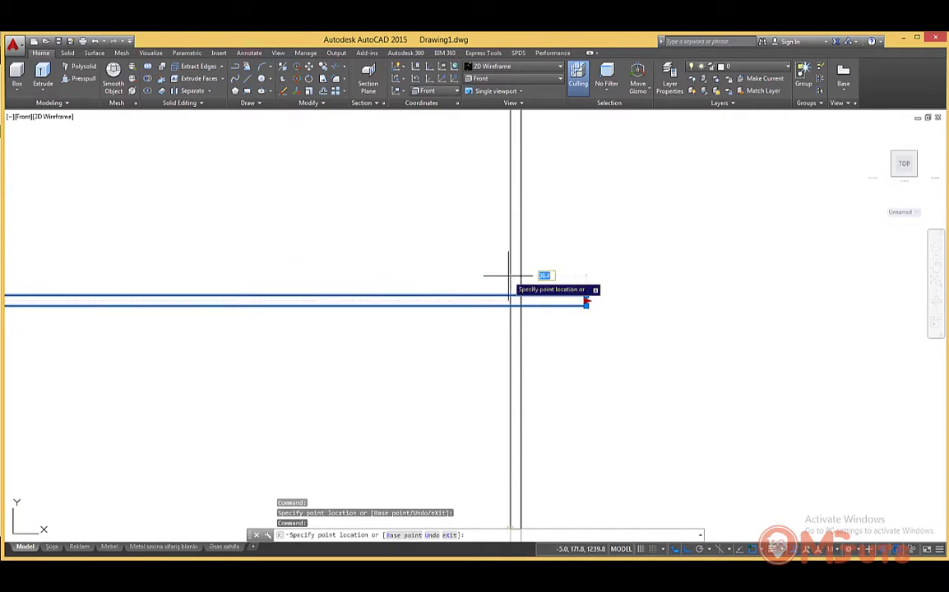
{"action": "scroll", "coordinate": [515, 359], "scroll_direction": "down", "scroll_amount": 5}
{"action": "scroll", "coordinate": [538, 432], "scroll_direction": "up", "scroll_amount": 4}
{"action": "left_click", "coordinate": [543, 425]}
{"action": "scroll", "coordinate": [543, 425], "scroll_direction": "down", "scroll_amount": 3}
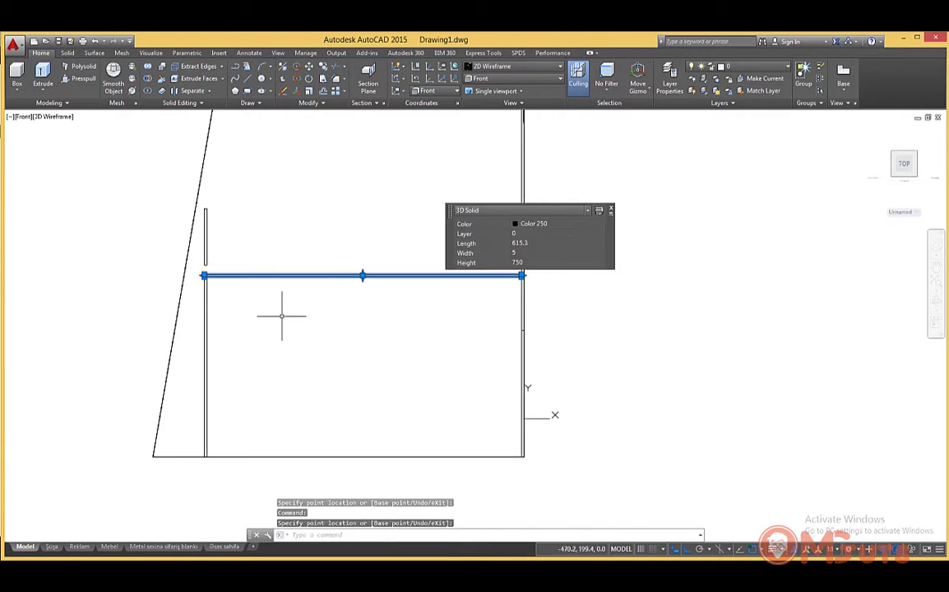
{"action": "key", "text": "Escape"}
- Move the short upright at the shelf's left end down onto the shelf
{"action": "left_click", "coordinate": [205, 222]}
{"action": "type", "text": "m"}
{"action": "key", "text": "Return"}
{"action": "left_click", "coordinate": [323, 222]}
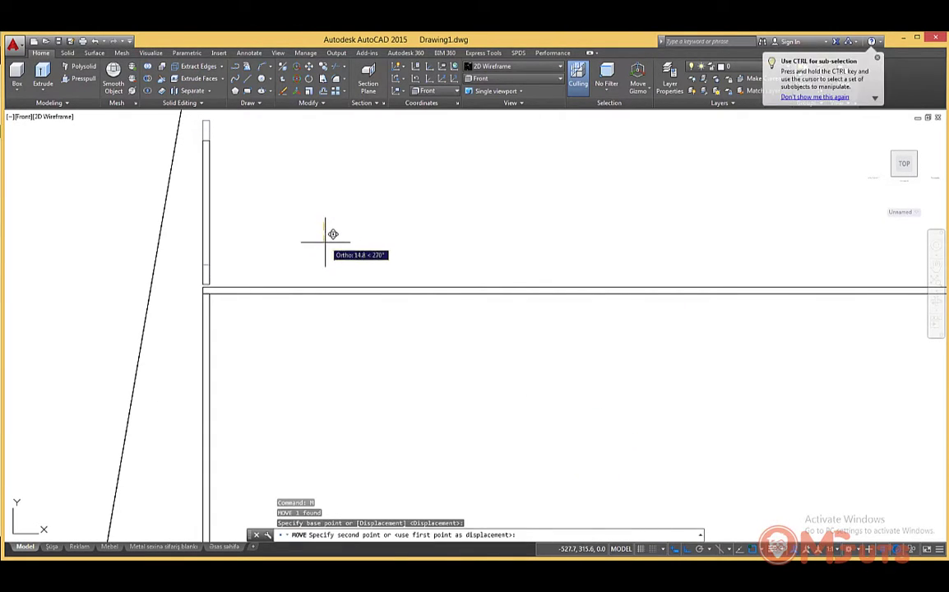
{"action": "left_click", "coordinate": [321, 247]}
{"action": "scroll", "coordinate": [321, 246], "scroll_direction": "down", "scroll_amount": 4}
- Check the shelf solids in the right and left side views, then return to front
{"action": "left_click", "coordinate": [489, 78]}
{"action": "left_click", "coordinate": [481, 121]}
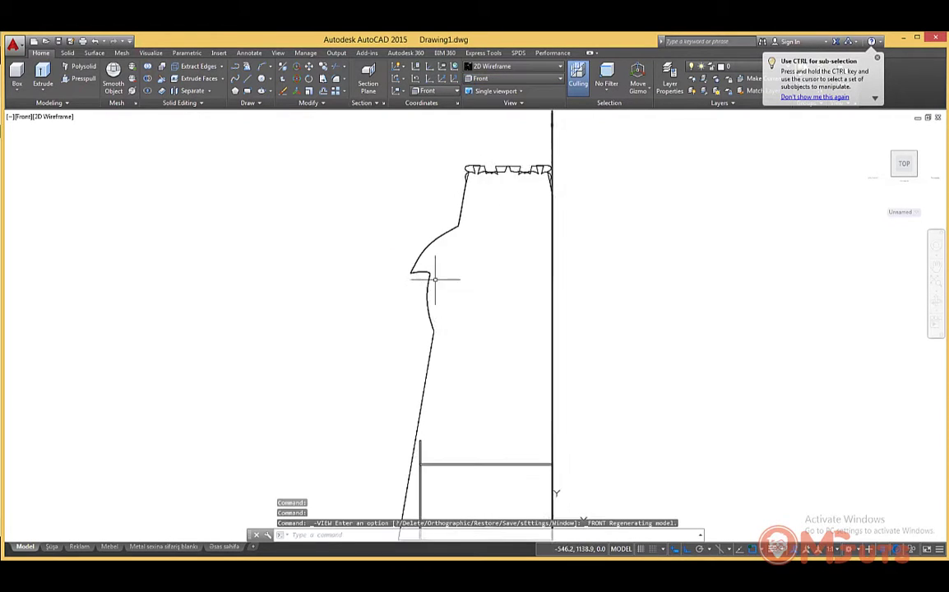
{"action": "key", "text": "ctrl+z"}
{"action": "left_click", "coordinate": [490, 78]}
{"action": "left_click", "coordinate": [479, 110]}
{"action": "scroll", "coordinate": [449, 386], "scroll_direction": "up", "scroll_amount": 4}
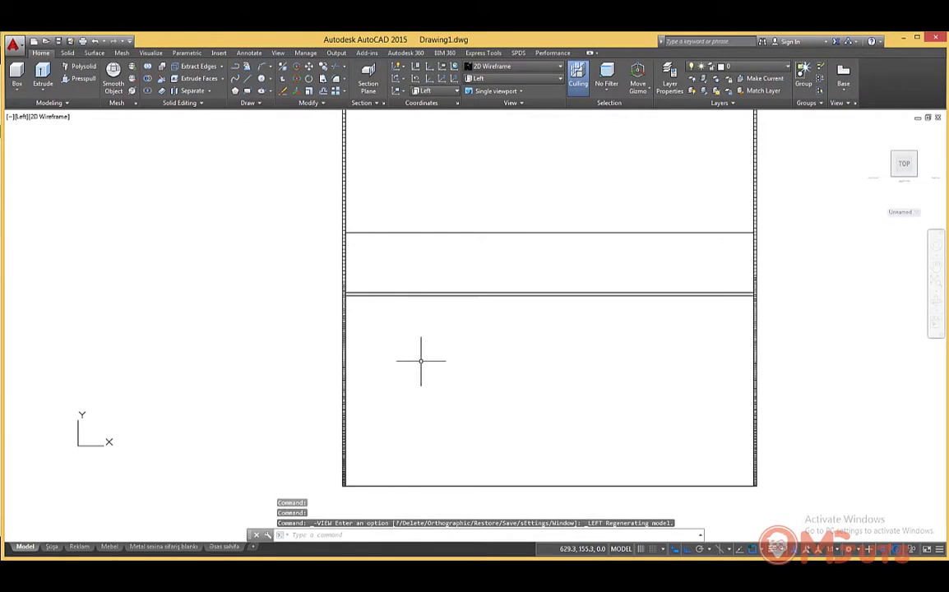
{"action": "left_click_drag", "start_coordinate": [422, 360], "coordinate": [405, 253]}
{"action": "key", "text": "Escape"}
{"action": "left_click", "coordinate": [498, 78]}
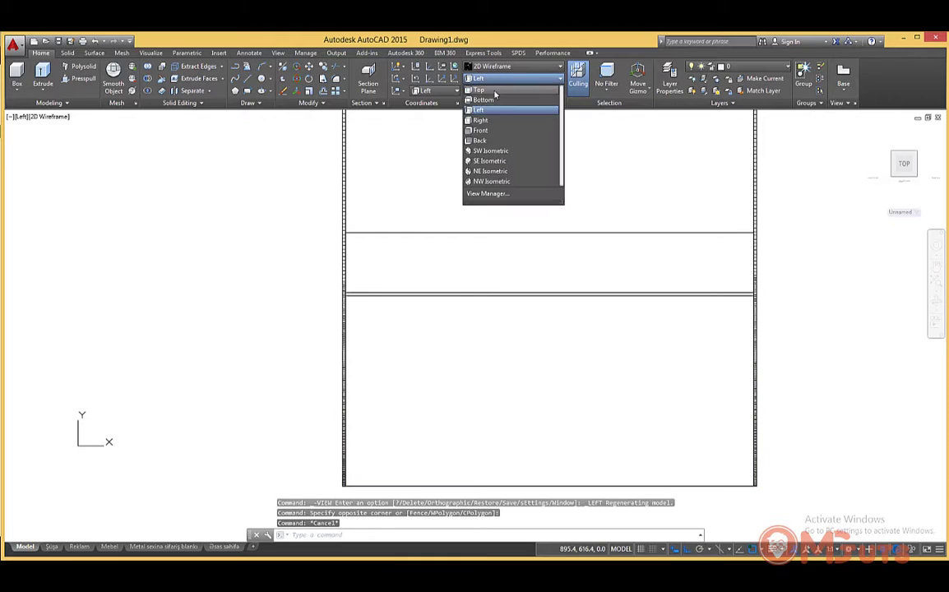
{"action": "left_click", "coordinate": [482, 120]}
{"action": "left_click", "coordinate": [492, 78]}
- Window-select the bottom shelf and its upright, then start and cancel a copy
{"action": "left_click", "coordinate": [482, 131]}
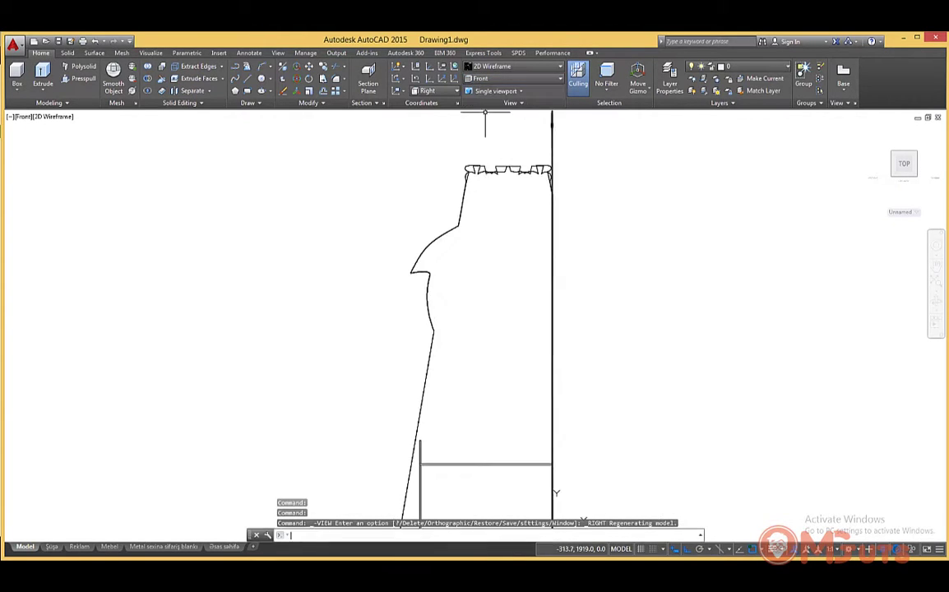
{"action": "scroll", "coordinate": [360, 254], "scroll_direction": "up", "scroll_amount": 3}
{"action": "left_click_drag", "start_coordinate": [365, 244], "coordinate": [546, 285]}
{"action": "scroll", "coordinate": [547, 286], "scroll_direction": "down", "scroll_amount": 2}
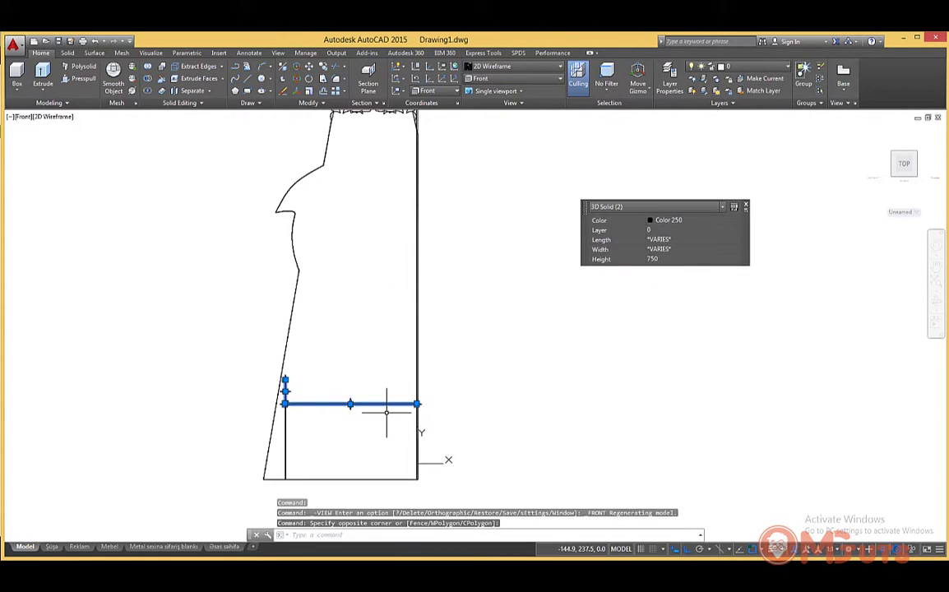
{"action": "type", "text": "co"}
{"action": "key", "text": "Return"}
{"action": "left_click", "coordinate": [417, 404]}
{"action": "key", "text": "Escape"}
- Try a linear dimension from the stand's base to its crown, then cancel it
{"action": "type", "text": "a"}
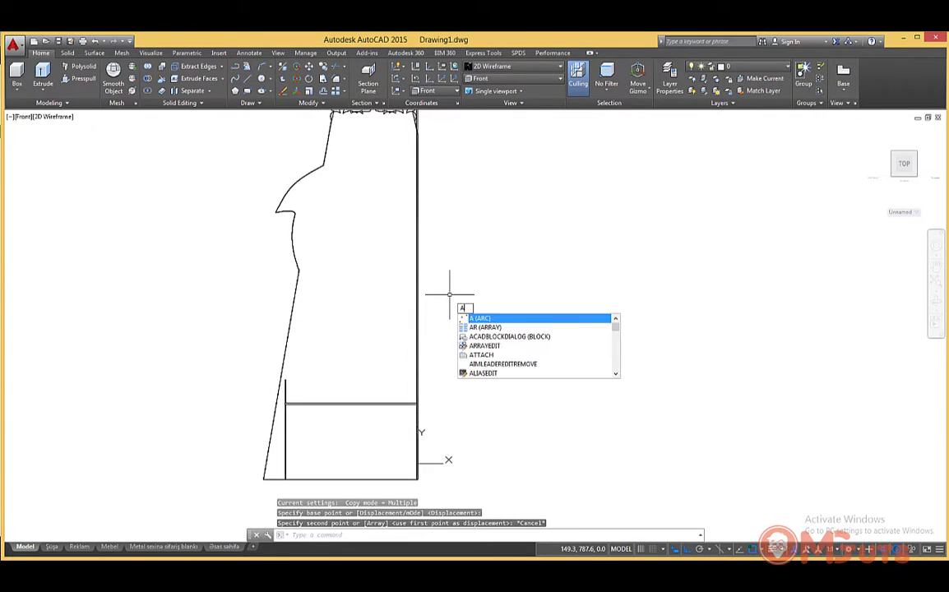
{"action": "key", "text": "Escape"}
{"action": "middle_click_drag", "start_coordinate": [271, 329], "coordinate": [261, 392]}
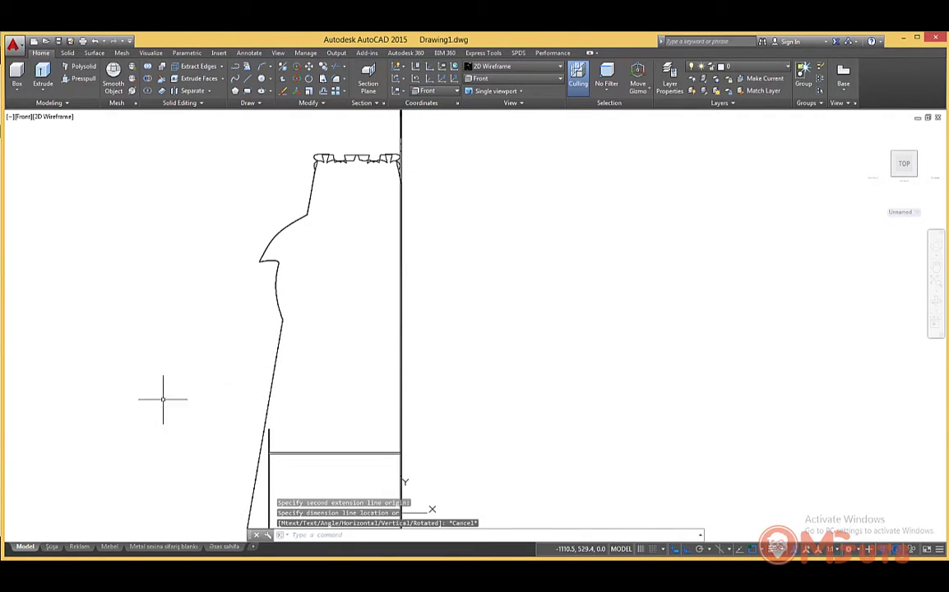
{"action": "key", "text": "Return"}
{"action": "left_click", "coordinate": [334, 452]}
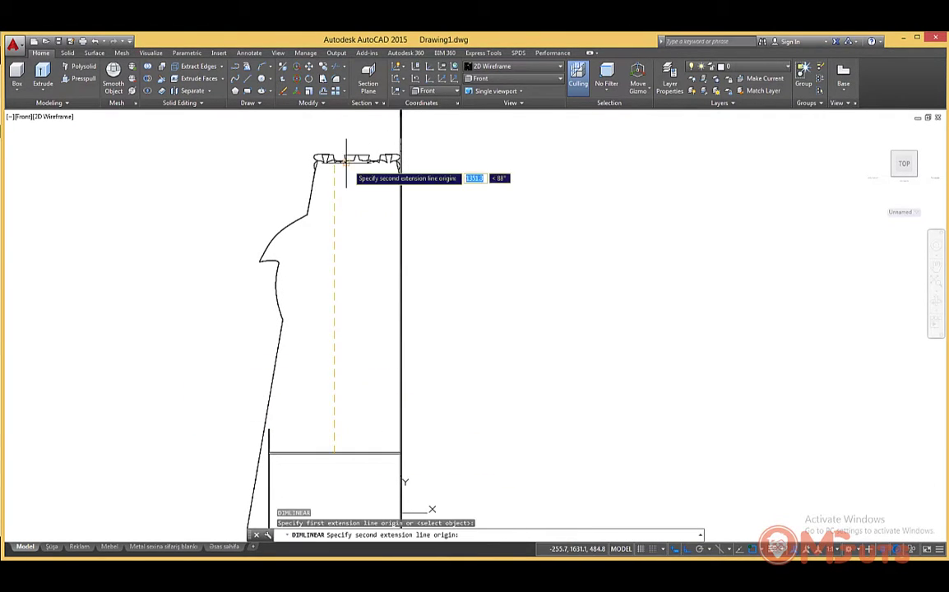
{"action": "left_click", "coordinate": [335, 158]}
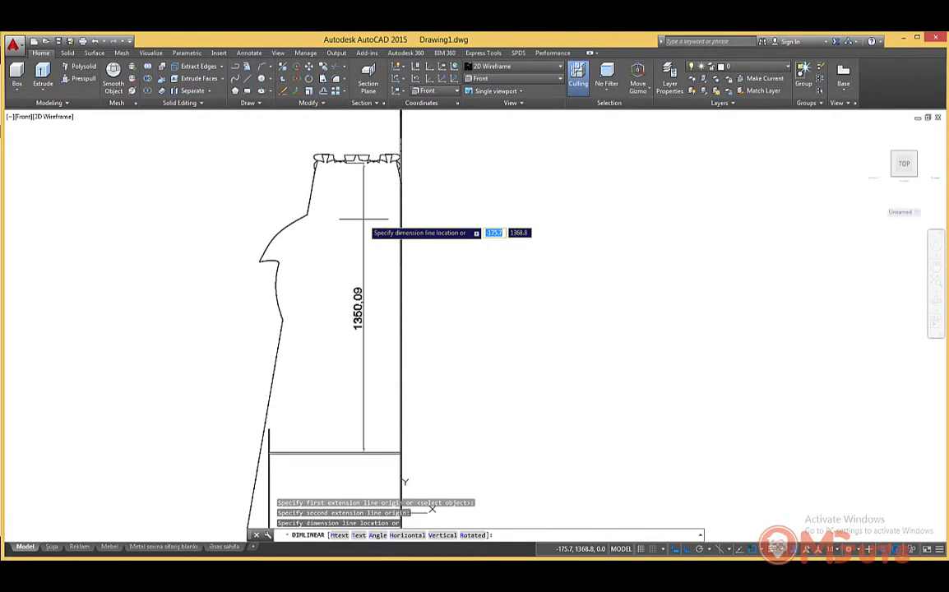
{"action": "key", "text": "Escape"}
- Copy the bottom shelf and its upright 450 and 900 units higher
{"action": "left_click", "coordinate": [233, 356]}
{"action": "left_click", "coordinate": [418, 445]}
{"action": "type", "text": "co"}
{"action": "key", "text": "Return"}
{"action": "left_click", "coordinate": [441, 452]}
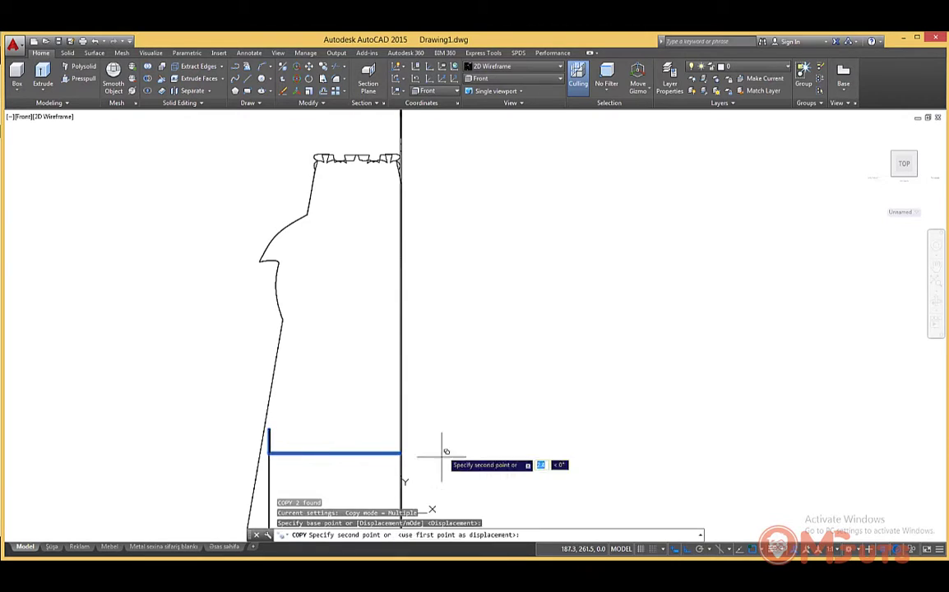
{"action": "type", "text": "0"}
{"action": "key", "text": "Return"}
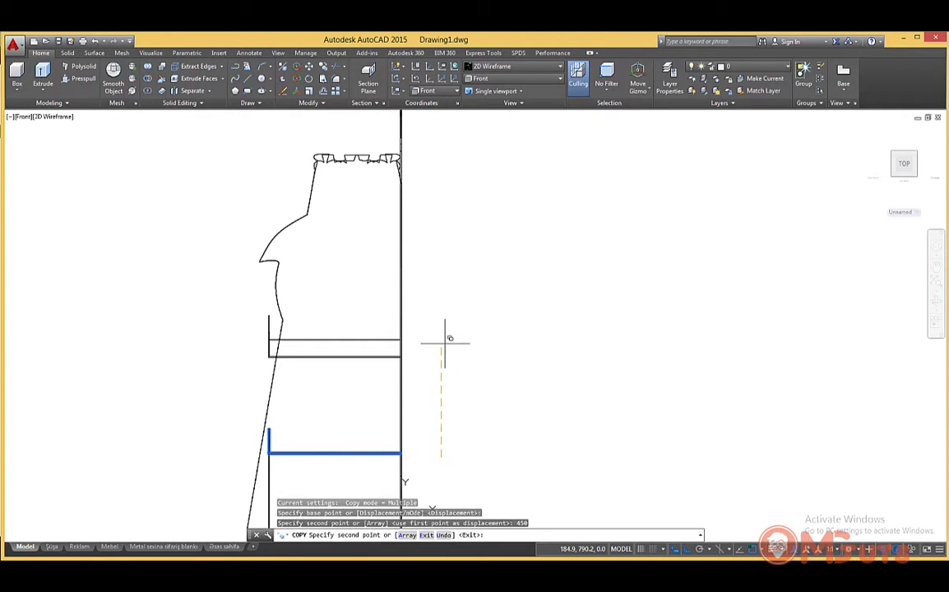
{"action": "type", "text": "900"}
{"action": "key", "text": "Return"}
{"action": "key", "text": "Escape"}
- Select the middle shelf and its upright to move them
{"action": "left_click", "coordinate": [239, 321]}
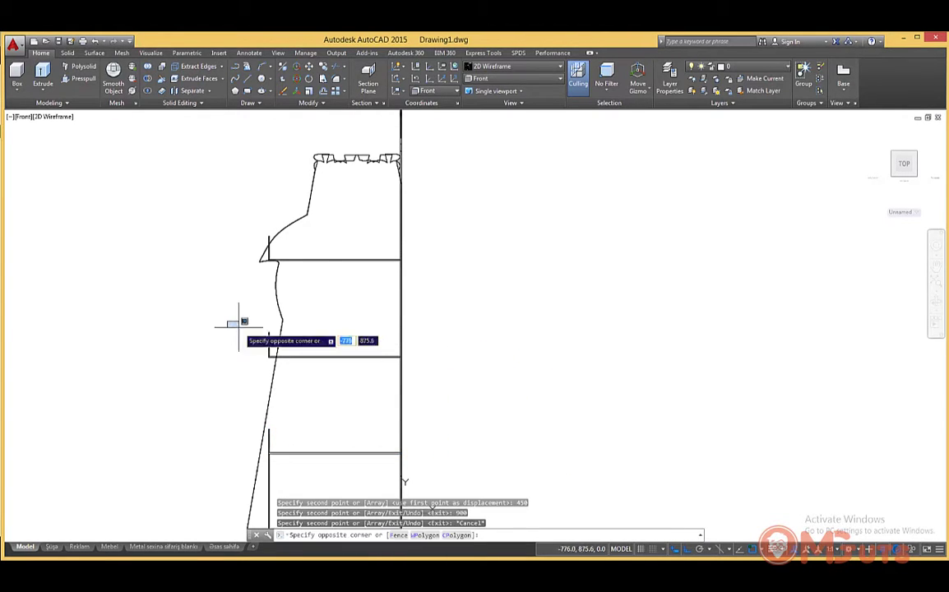
{"action": "left_click", "coordinate": [271, 362]}
{"action": "type", "text": "m"}
{"action": "key", "text": "Return"}
{"action": "left_click", "coordinate": [329, 374]}
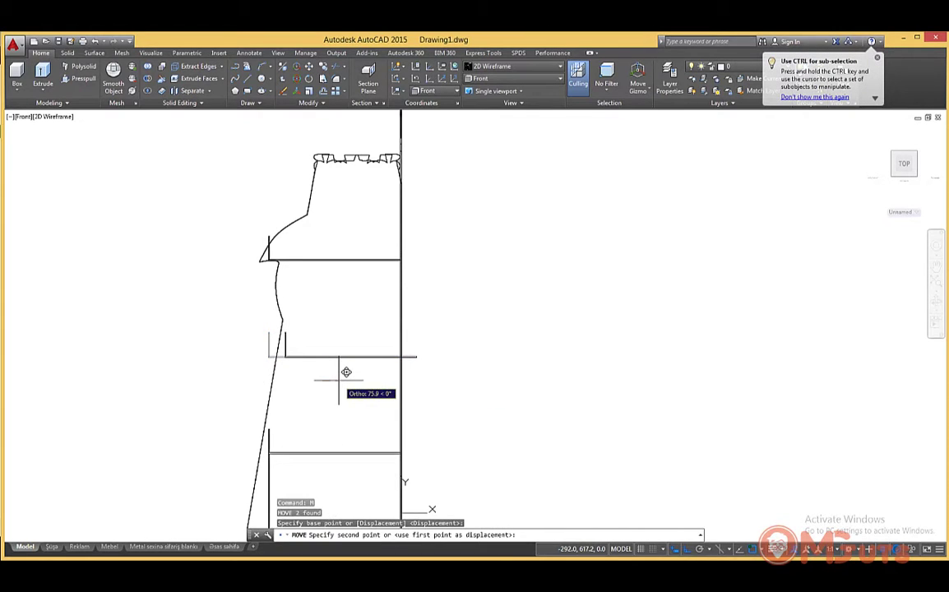
- Shift the upper shelf to the right and try adjusting its length with its end grip
{"action": "left_click", "coordinate": [346, 373]}
{"action": "left_click", "coordinate": [347, 356]}
{"action": "scroll", "coordinate": [425, 343], "scroll_direction": "up", "scroll_amount": 5}
{"action": "left_click", "coordinate": [425, 343]}
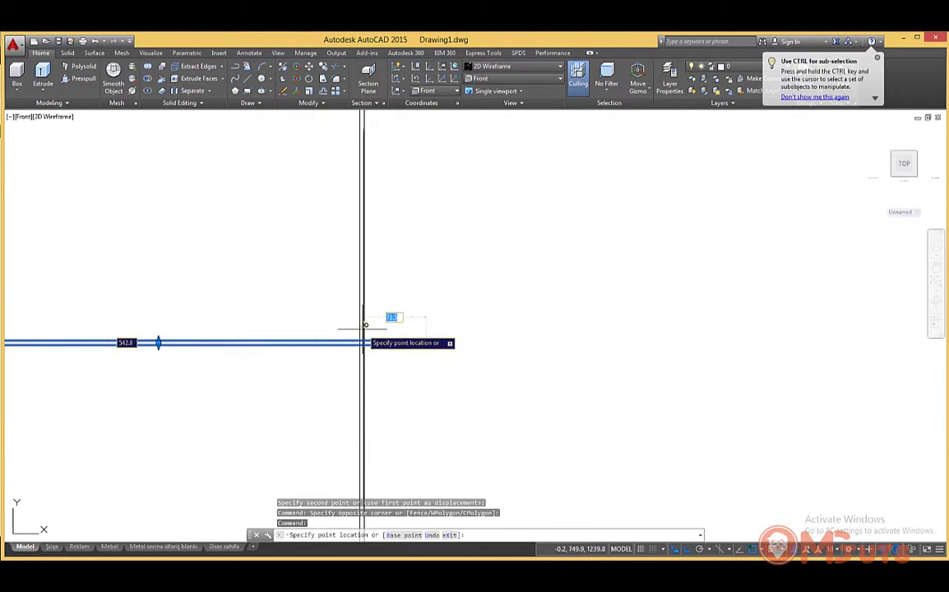
{"action": "key", "text": "Escape"}
{"action": "left_click", "coordinate": [423, 343]}
{"action": "scroll", "coordinate": [375, 337], "scroll_direction": "down", "scroll_amount": 3}
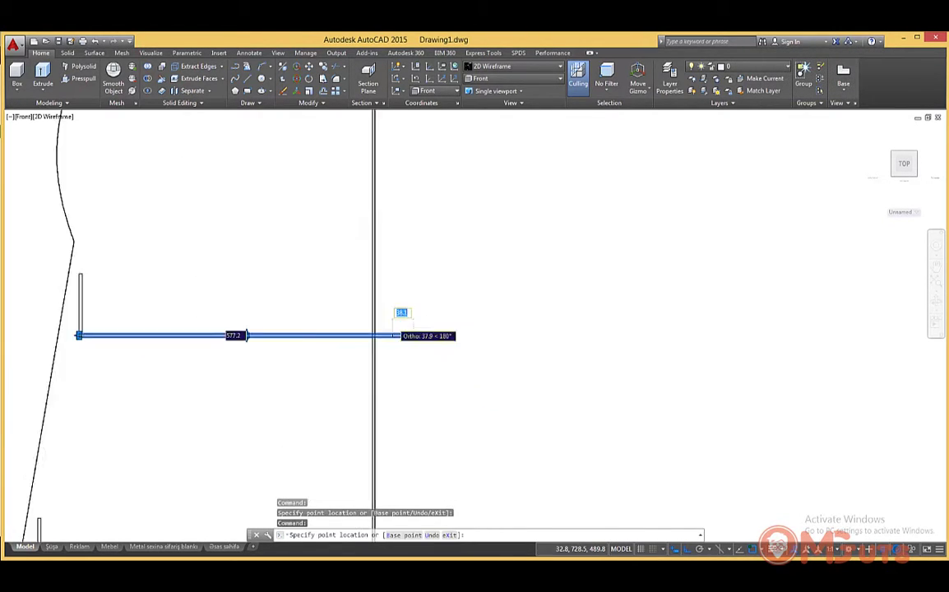
{"action": "scroll", "coordinate": [383, 384], "scroll_direction": "down", "scroll_amount": 3}
{"action": "key", "text": "Escape"}
{"action": "scroll", "coordinate": [352, 347], "scroll_direction": "up", "scroll_amount": 6}
- Move the upper shelf together with the small upright to the right into the stand's profile
{"action": "left_click", "coordinate": [204, 238]}
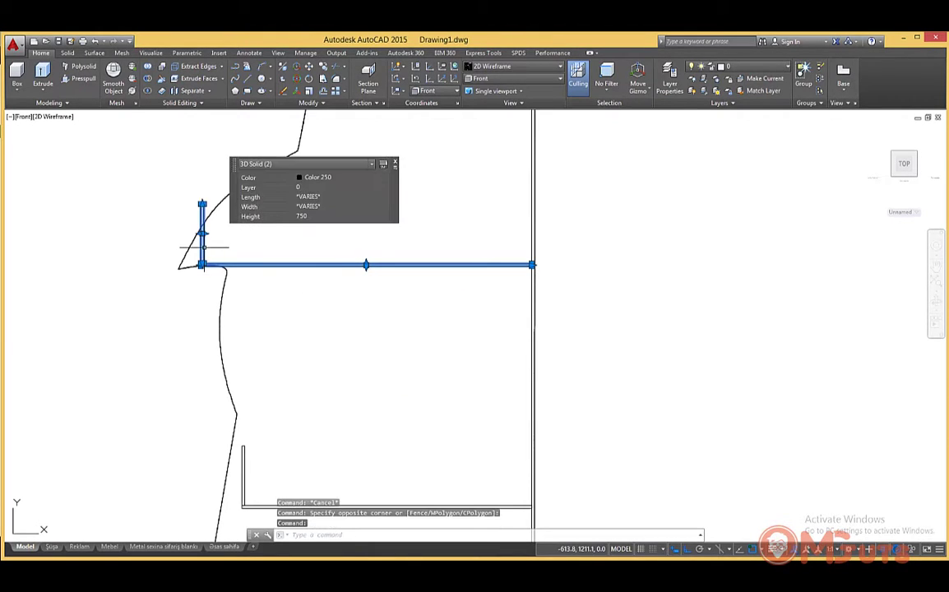
{"action": "key", "text": "m"}
{"action": "key", "text": "Return"}
{"action": "left_click", "coordinate": [250, 338]}
{"action": "left_click", "coordinate": [292, 349]}
{"action": "left_click", "coordinate": [568, 266]}
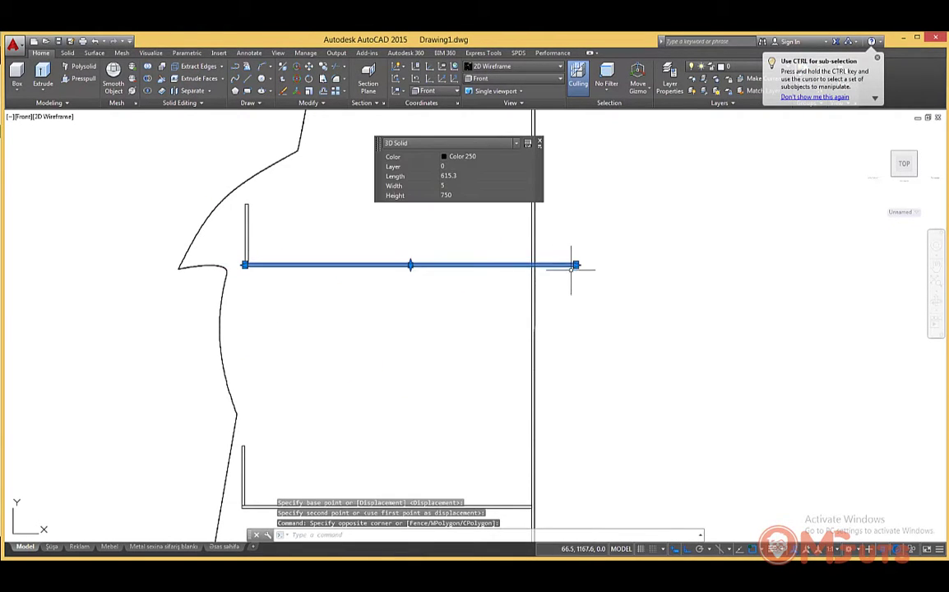
{"action": "left_click", "coordinate": [575, 265]}
{"action": "key", "text": "Escape"}
{"action": "scroll", "coordinate": [578, 264], "scroll_direction": "up", "scroll_amount": 4}
{"action": "left_click", "coordinate": [560, 278]}
{"action": "scroll", "coordinate": [451, 280], "scroll_direction": "down", "scroll_amount": 5}
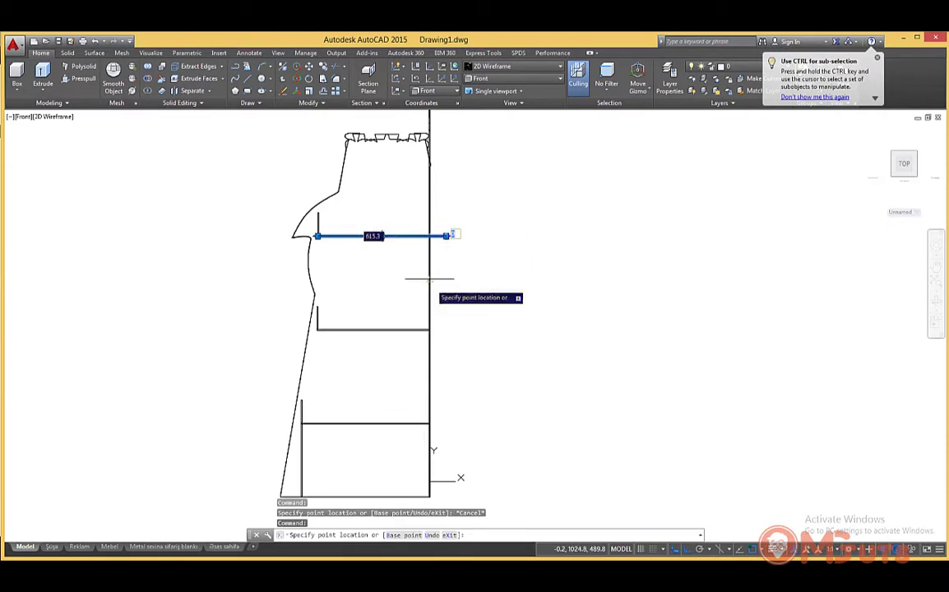
{"action": "key", "text": "Escape"}
{"action": "key", "text": "Escape"}
{"action": "scroll", "coordinate": [312, 330], "scroll_direction": "down", "scroll_amount": 3}
- Orbit the stand into 3D, shade it Conceptual, and go to the Əsas səhifə layout
{"action": "middle_click_drag", "start_coordinate": [317, 340], "coordinate": [589, 402], "text": "shift"}
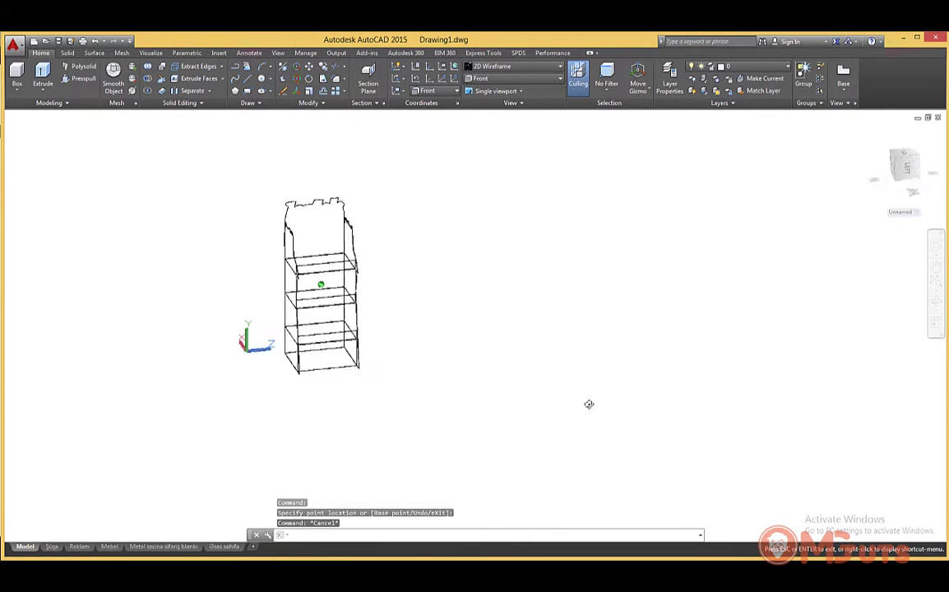
{"action": "left_click", "coordinate": [514, 65]}
{"action": "left_click", "coordinate": [525, 85]}
{"action": "scroll", "coordinate": [378, 253], "scroll_direction": "up", "scroll_amount": 3}
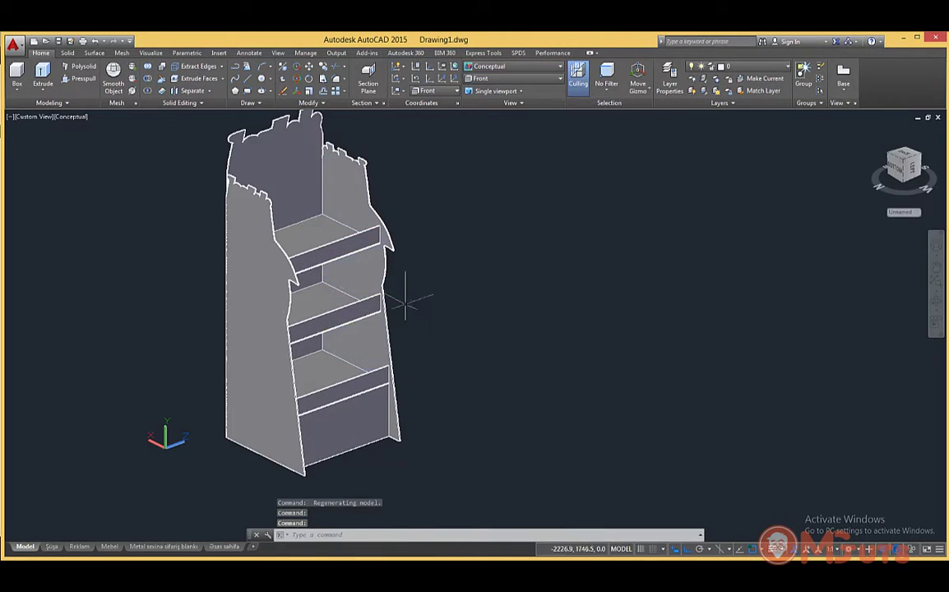
{"action": "middle_click_drag", "start_coordinate": [409, 297], "coordinate": [435, 342], "text": "shift"}
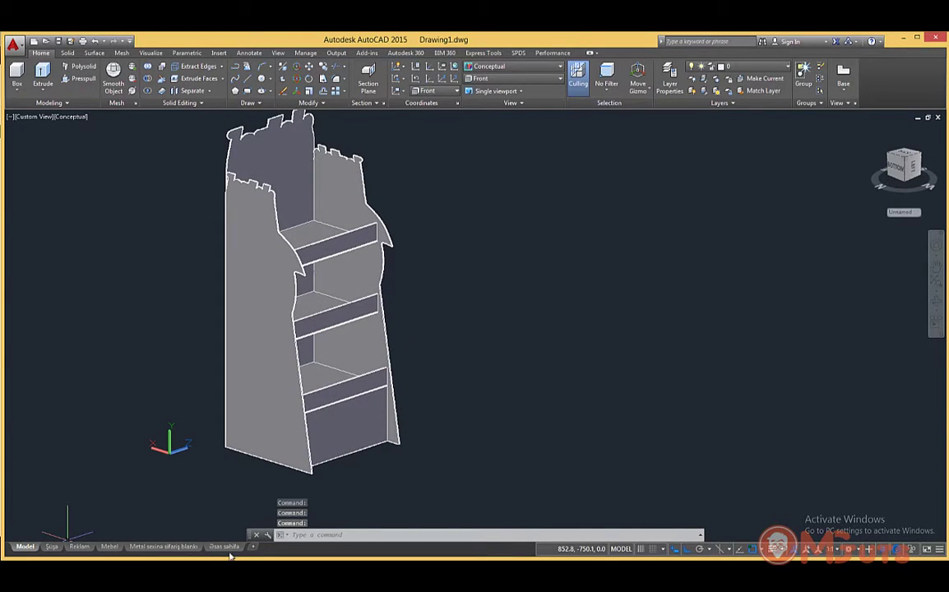
{"action": "left_click", "coordinate": [224, 547]}
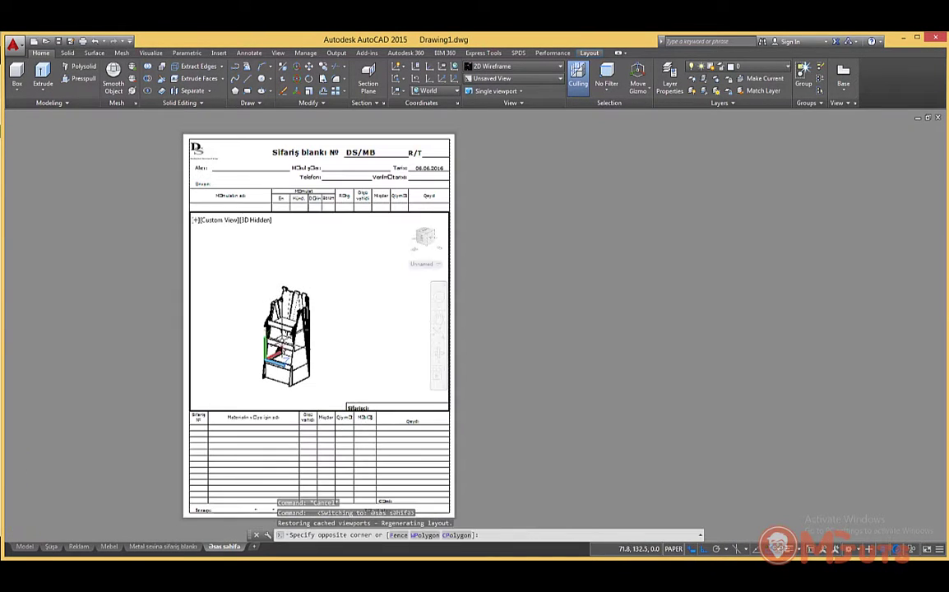
- Reorient the stand inside the layout's existing viewport and return to paper space
{"action": "double_click", "coordinate": [339, 355]}
{"action": "middle_click_drag", "start_coordinate": [339, 356], "coordinate": [573, 292], "text": "shift"}
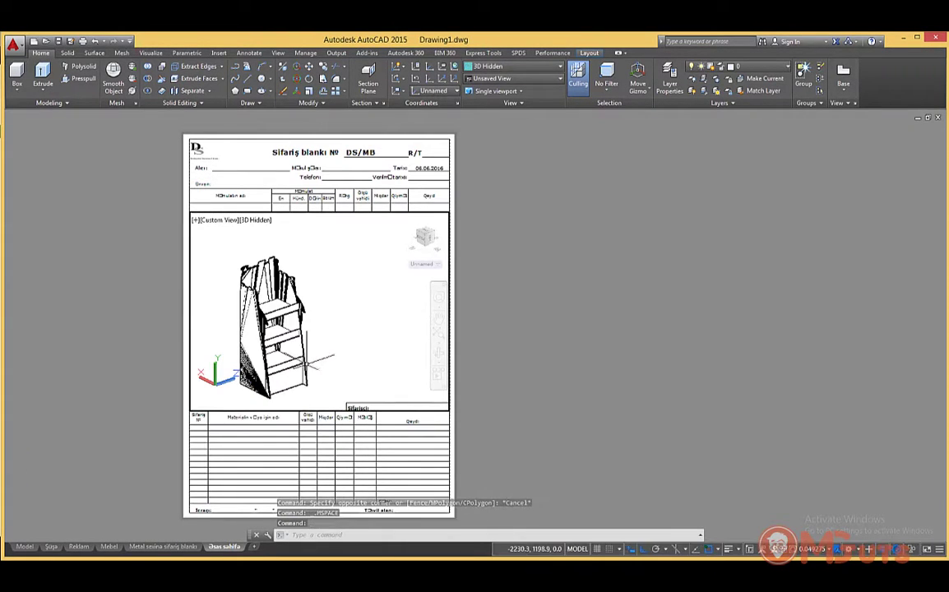
{"action": "double_click", "coordinate": [573, 292]}
{"action": "left_click", "coordinate": [447, 247]}
{"action": "middle_click_drag", "start_coordinate": [423, 246], "coordinate": [407, 264]}
{"action": "left_click", "coordinate": [431, 229]}
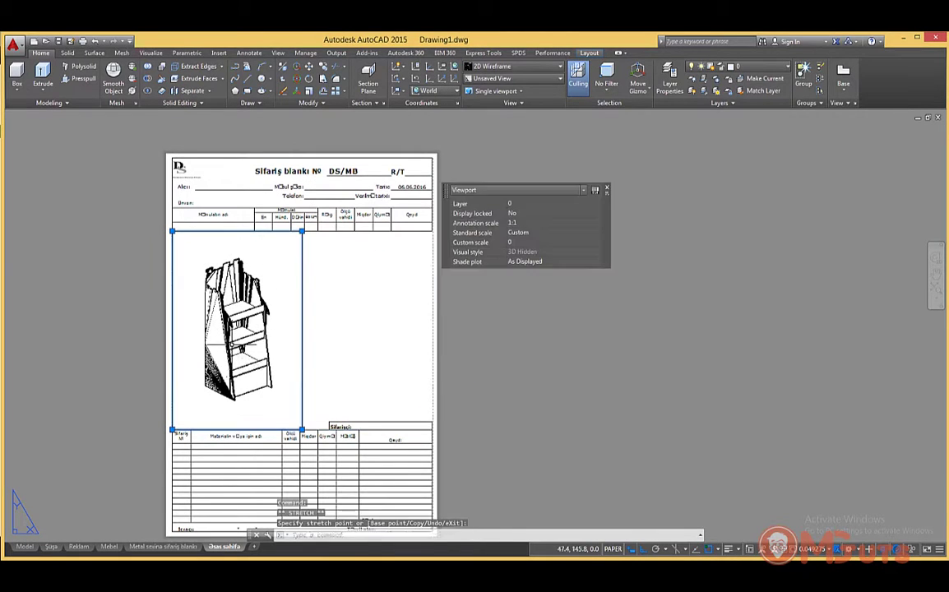
{"action": "key", "text": "Escape"}
{"action": "double_click", "coordinate": [239, 329]}
{"action": "scroll", "coordinate": [239, 329], "scroll_direction": "up", "scroll_amount": 3}
{"action": "double_click", "coordinate": [371, 328]}
- Copy the viewport frame with CO to create a second viewport on the right
{"action": "left_click", "coordinate": [275, 263]}
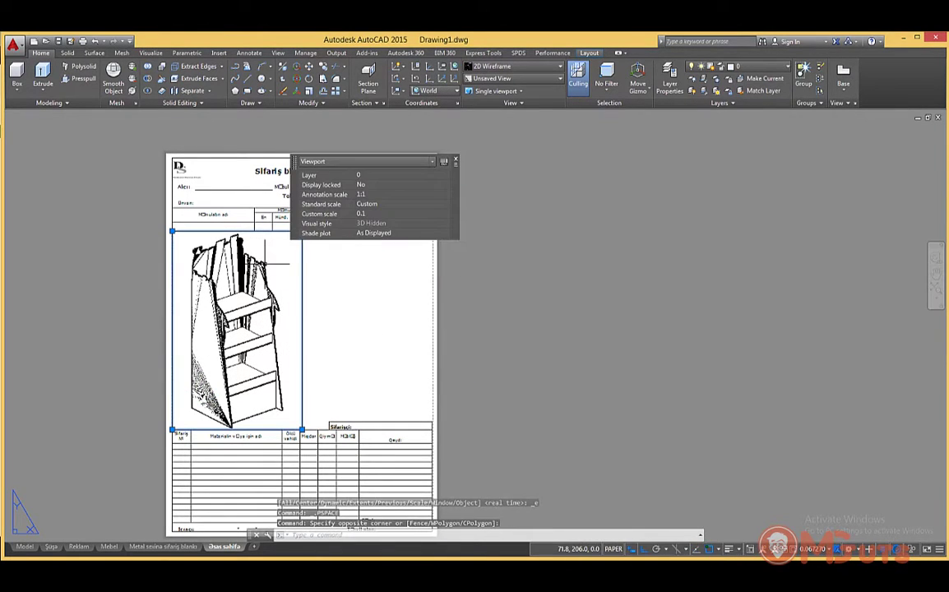
{"action": "type", "text": "co"}
{"action": "key", "text": "Return"}
{"action": "left_click", "coordinate": [171, 231]}
{"action": "left_click", "coordinate": [302, 232]}
{"action": "key", "text": "Escape"}
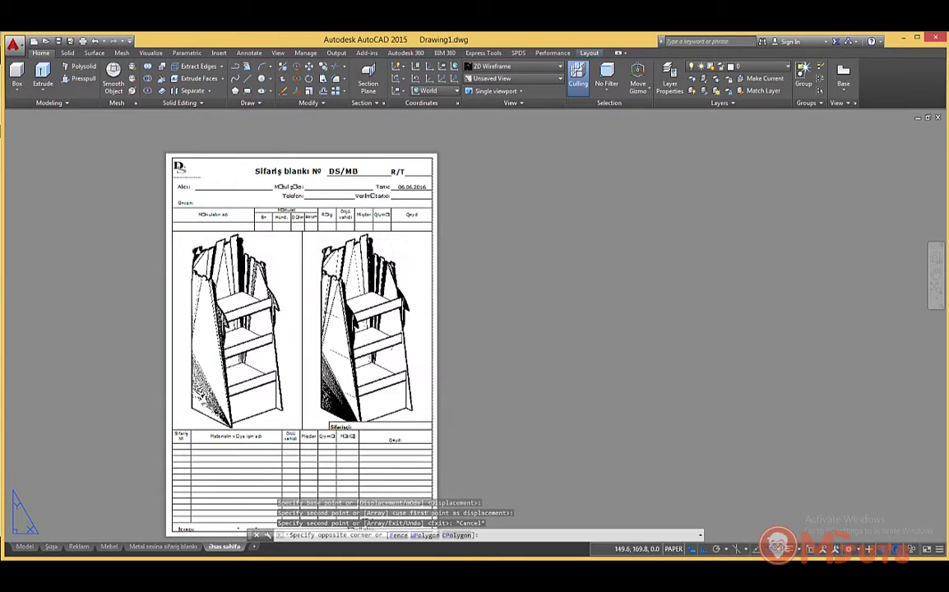
- Set the right viewport to the Front view and pan the profile to fit the frame
{"action": "double_click", "coordinate": [366, 329]}
{"action": "left_click", "coordinate": [509, 78]}
{"action": "left_click", "coordinate": [481, 132]}
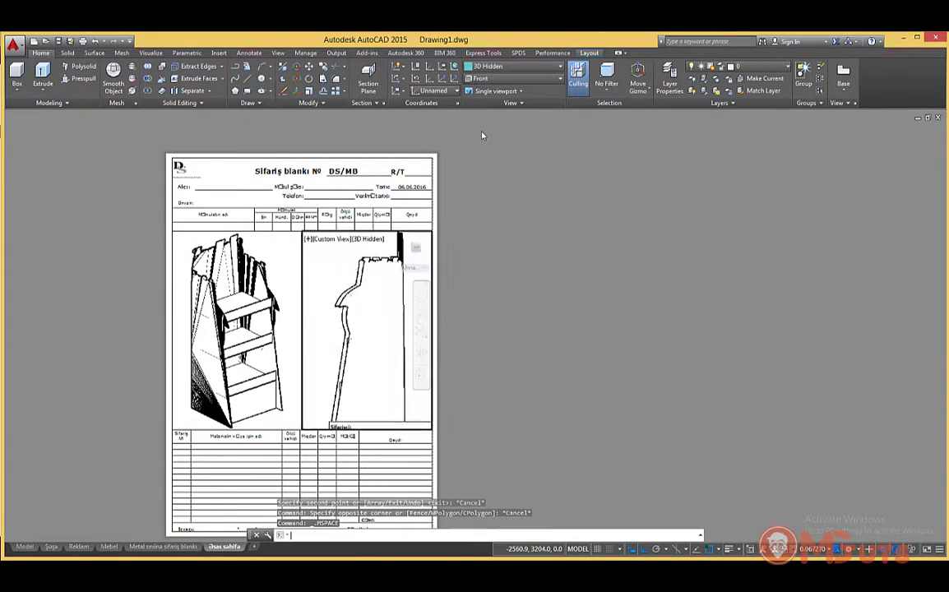
{"action": "middle_click_drag", "start_coordinate": [345, 331], "coordinate": [366, 332]}
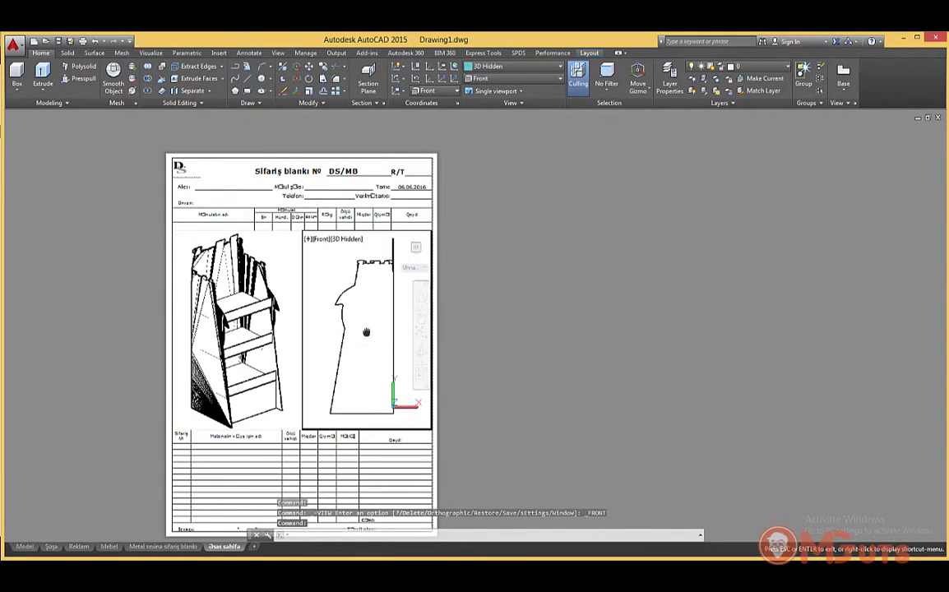
{"action": "key", "text": "Escape"}
{"action": "double_click", "coordinate": [503, 318]}
{"action": "scroll", "coordinate": [373, 382], "scroll_direction": "up", "scroll_amount": 3}
{"action": "double_click", "coordinate": [356, 284]}
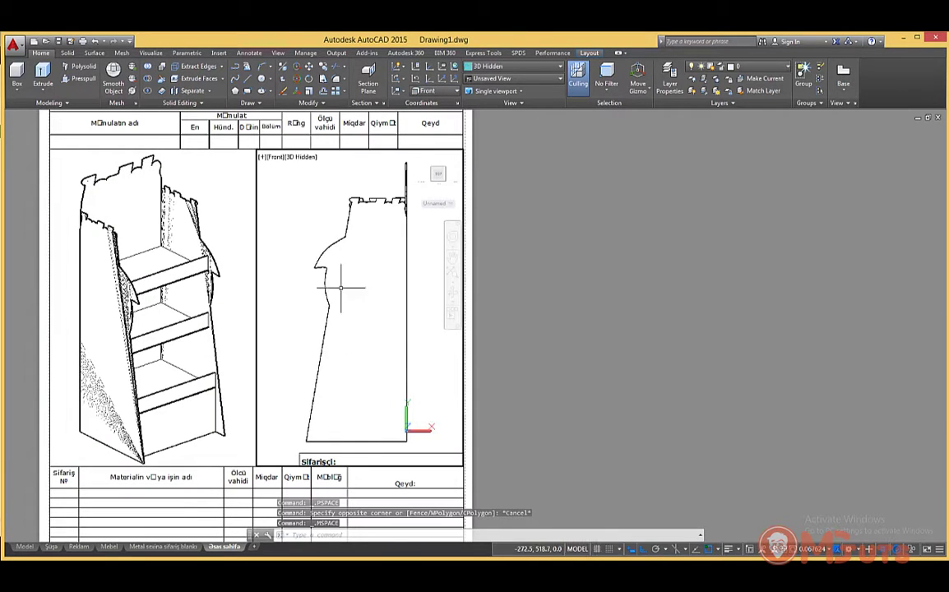
{"action": "double_click", "coordinate": [566, 317]}
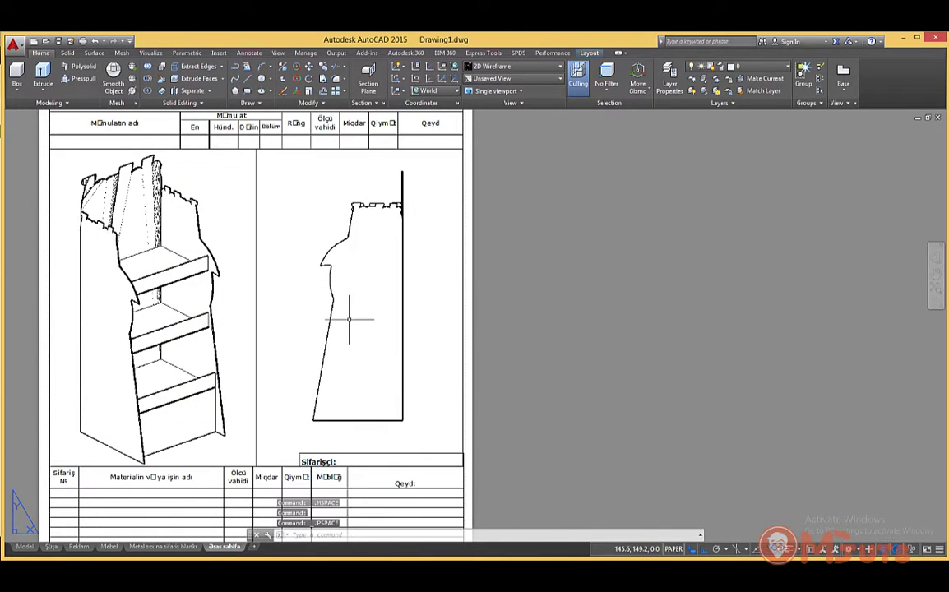
- Add DIMLINEAR dimensions for the front profile's base width and overall height
{"action": "type", "text": "dimlinear"}
{"action": "key", "text": "Return"}
{"action": "left_click", "coordinate": [313, 420]}
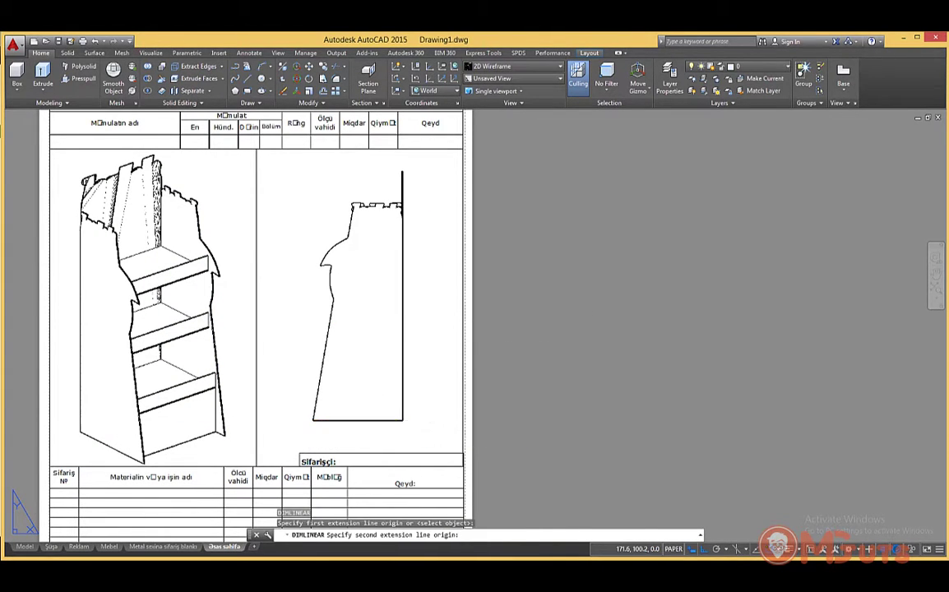
{"action": "left_click", "coordinate": [403, 420]}
{"action": "left_click", "coordinate": [374, 434]}
{"action": "key", "text": "Return"}
{"action": "left_click", "coordinate": [402, 421]}
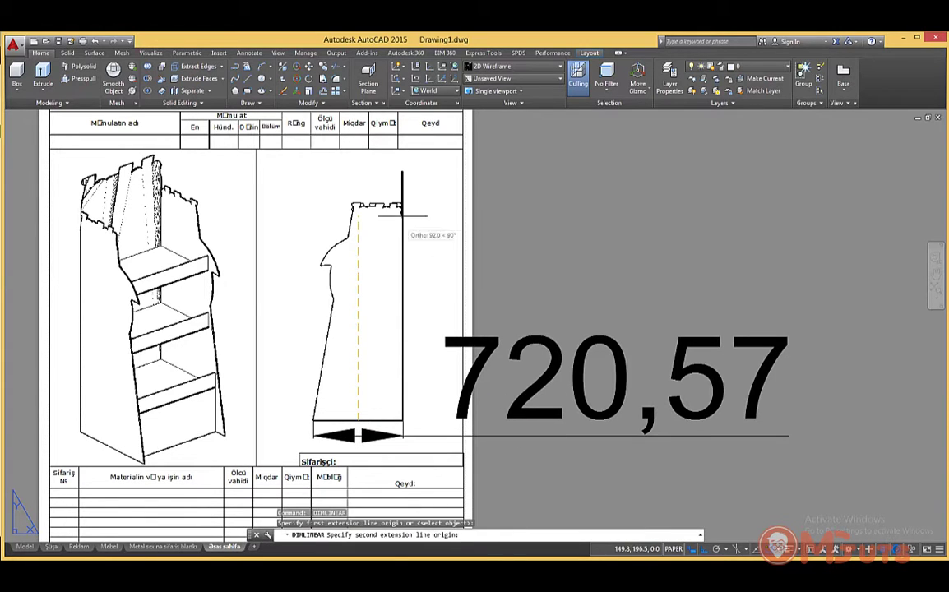
{"action": "left_click", "coordinate": [402, 172]}
{"action": "left_click", "coordinate": [433, 247]}
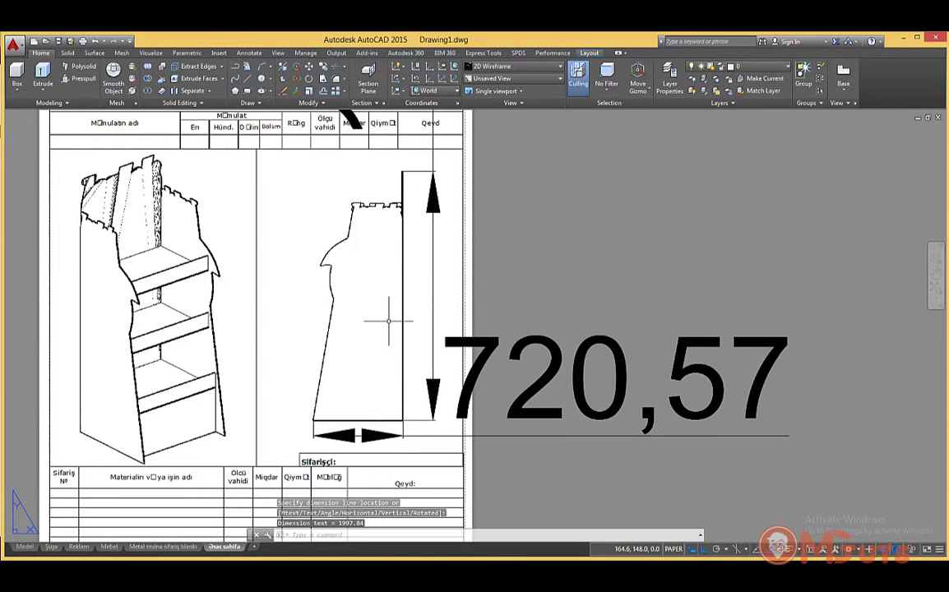
{"action": "key", "text": "Escape"}
- Override the width label to 720 and set both dimensions' arrow size and text height to 2
{"action": "left_click", "coordinate": [473, 354]}
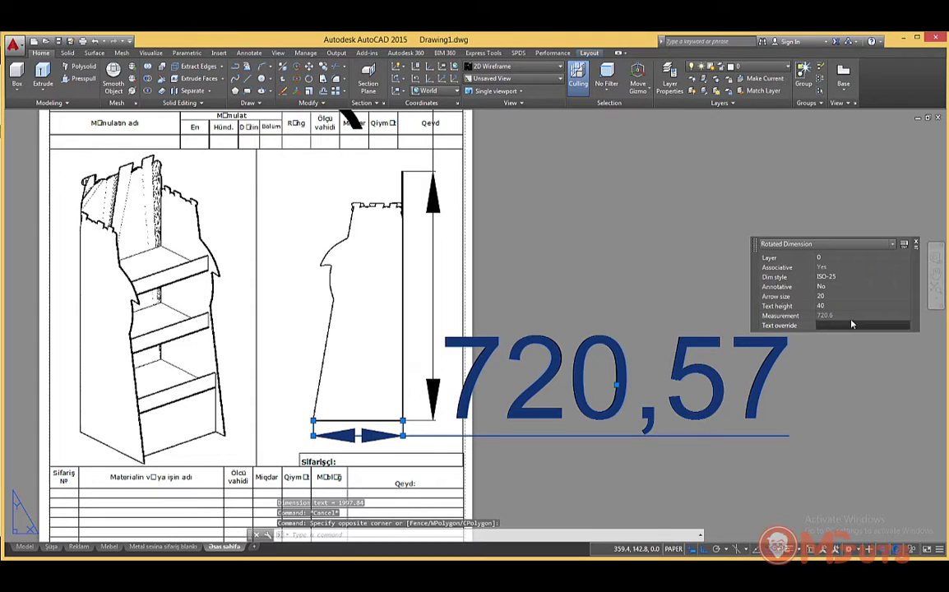
{"action": "type", "text": "720"}
{"action": "key", "text": "Return"}
{"action": "key", "text": "Escape"}
{"action": "left_click", "coordinate": [452, 205]}
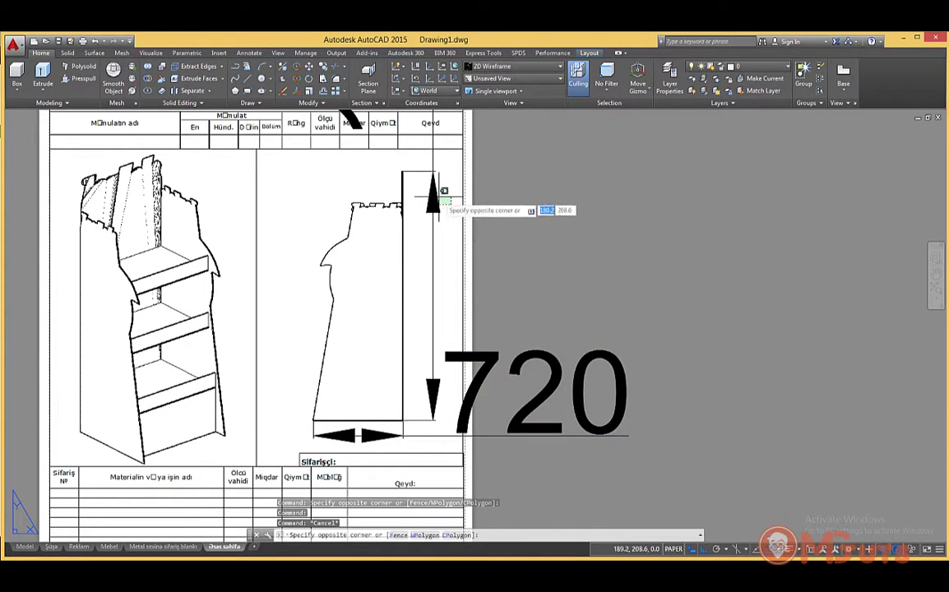
{"action": "left_click", "coordinate": [429, 186]}
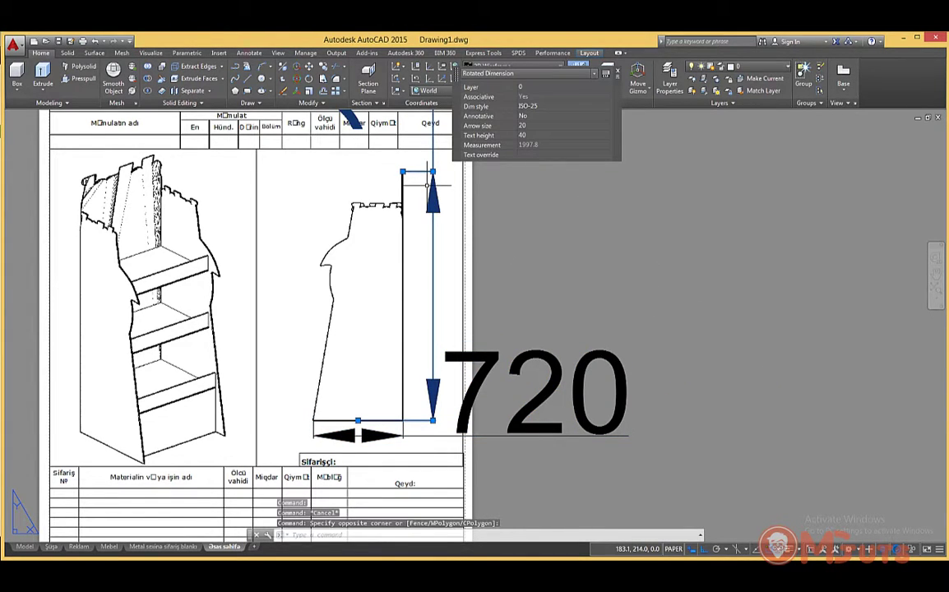
{"action": "left_click", "coordinate": [561, 155]}
{"action": "type", "text": "2150"}
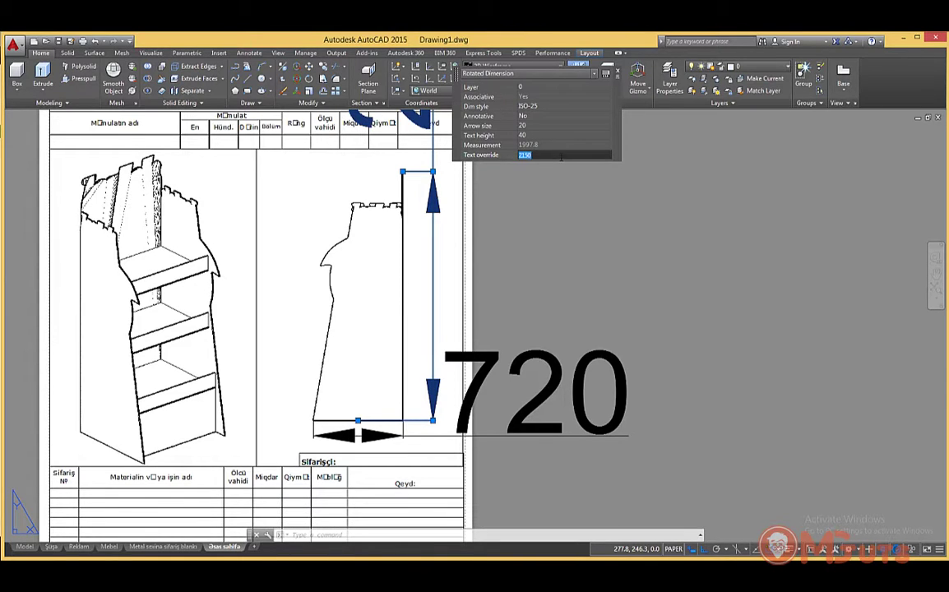
{"action": "left_click", "coordinate": [534, 387]}
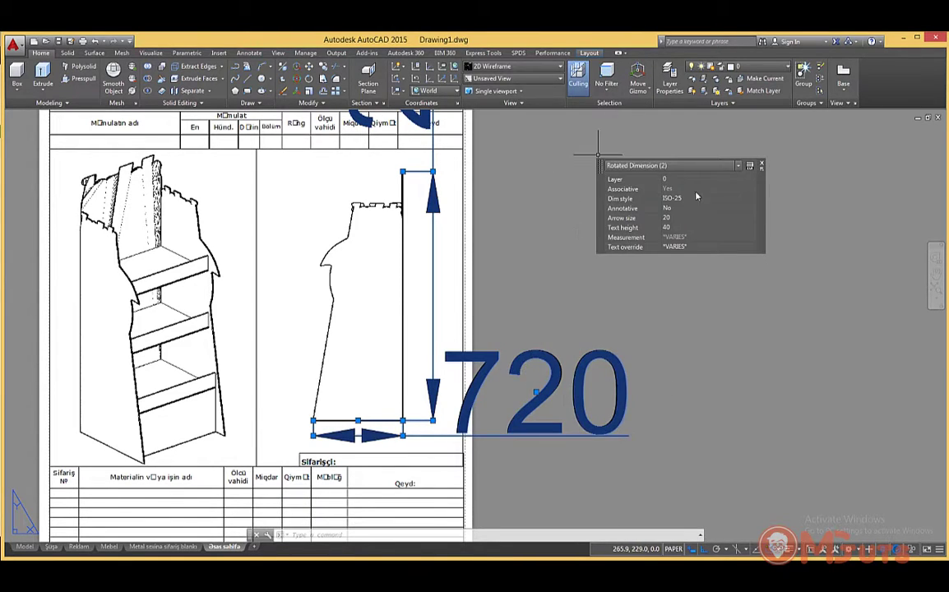
{"action": "key", "text": "Tab"}
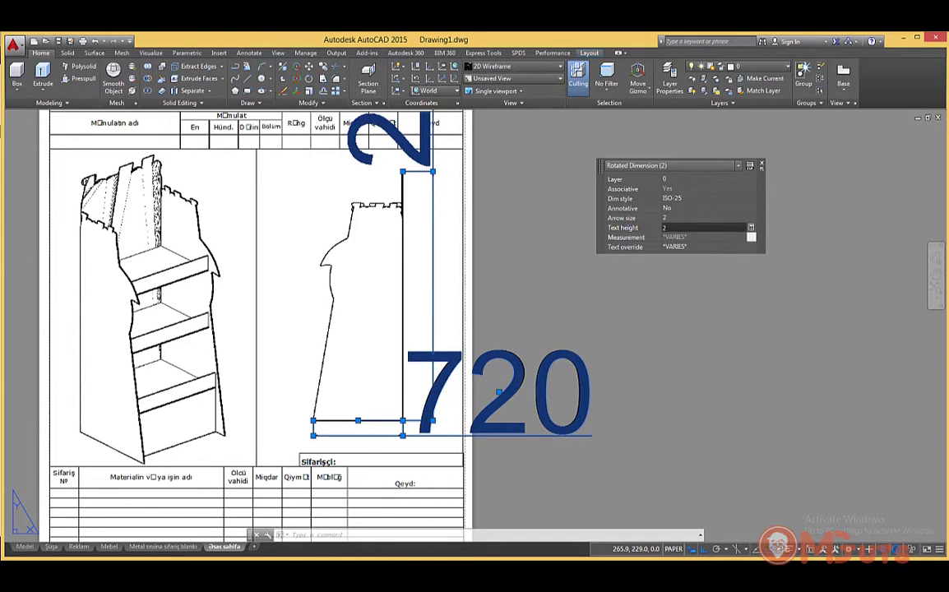
{"action": "key", "text": "Return"}
{"action": "key", "text": "Escape"}
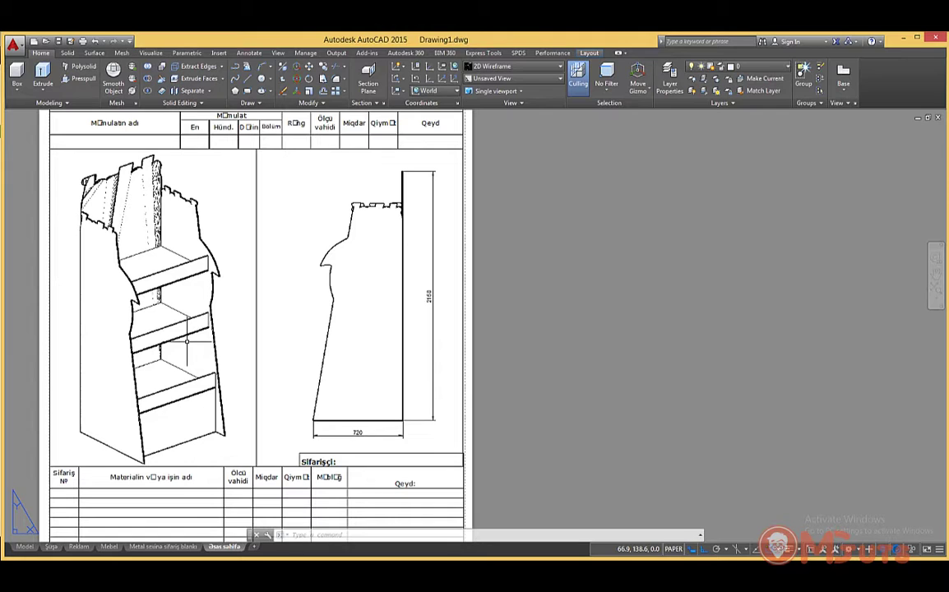
- In model space, switch the stand to the Front and then the Left view
{"action": "left_click", "coordinate": [25, 546]}
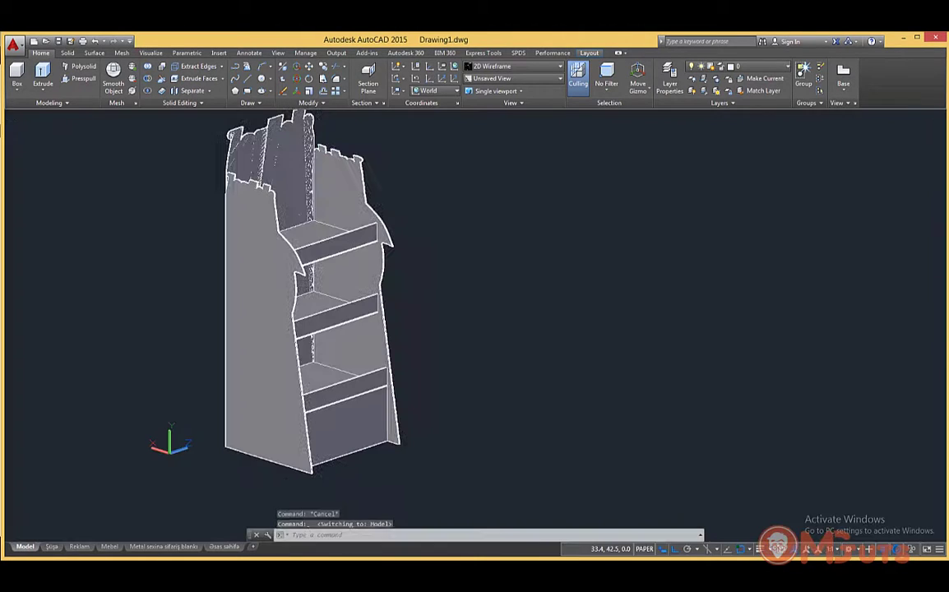
{"action": "left_click", "coordinate": [492, 78]}
{"action": "left_click", "coordinate": [477, 130]}
{"action": "left_click", "coordinate": [510, 78]}
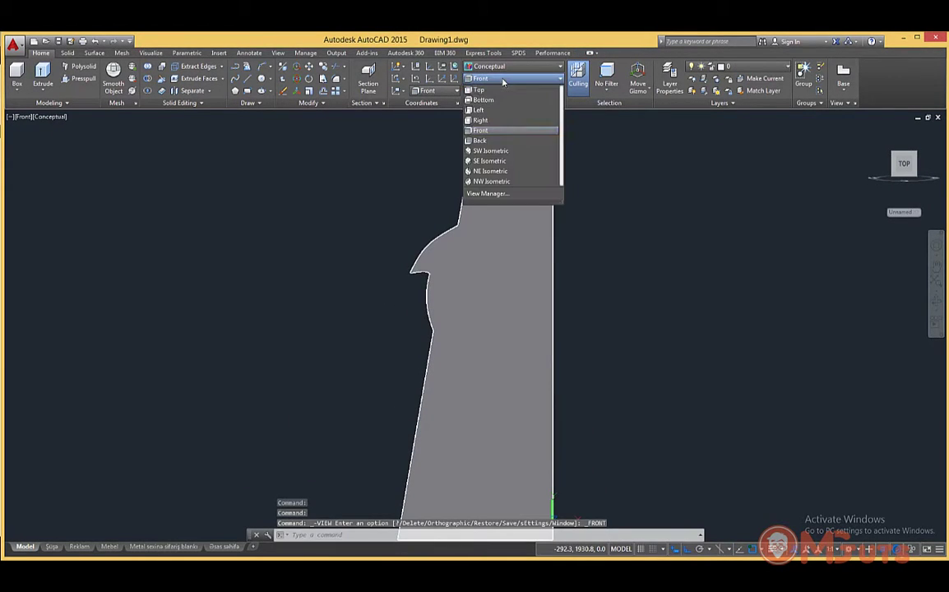
{"action": "left_click", "coordinate": [477, 110]}
- Dimension the stand's base with DLI, giving a 760 dimension below it
{"action": "type", "text": "dli"}
{"action": "key", "text": "Return"}
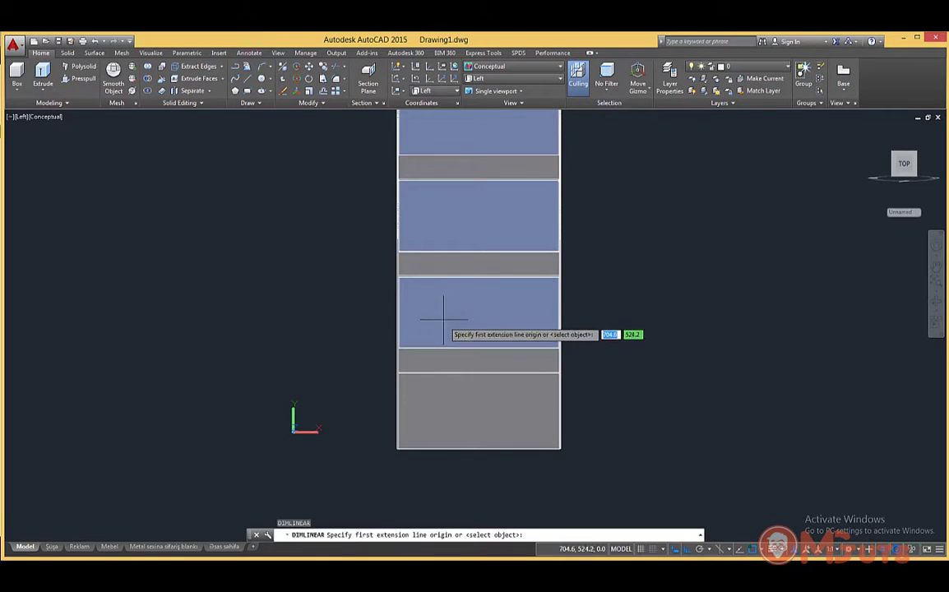
{"action": "scroll", "coordinate": [428, 395], "scroll_direction": "up", "scroll_amount": 3}
{"action": "left_click", "coordinate": [409, 426]}
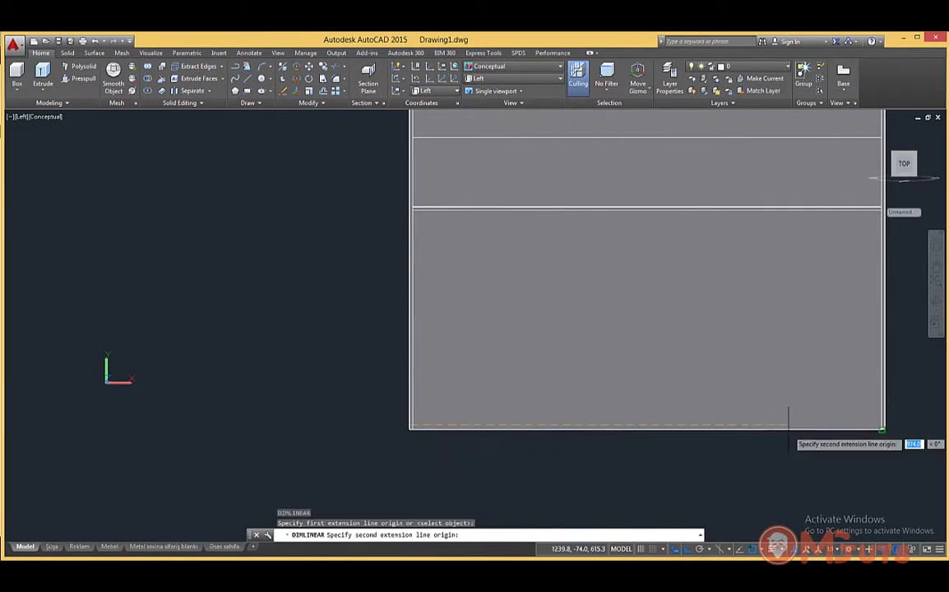
{"action": "left_click", "coordinate": [883, 426]}
{"action": "middle_click_drag", "start_coordinate": [722, 453], "coordinate": [562, 272]}
{"action": "left_click", "coordinate": [543, 319]}
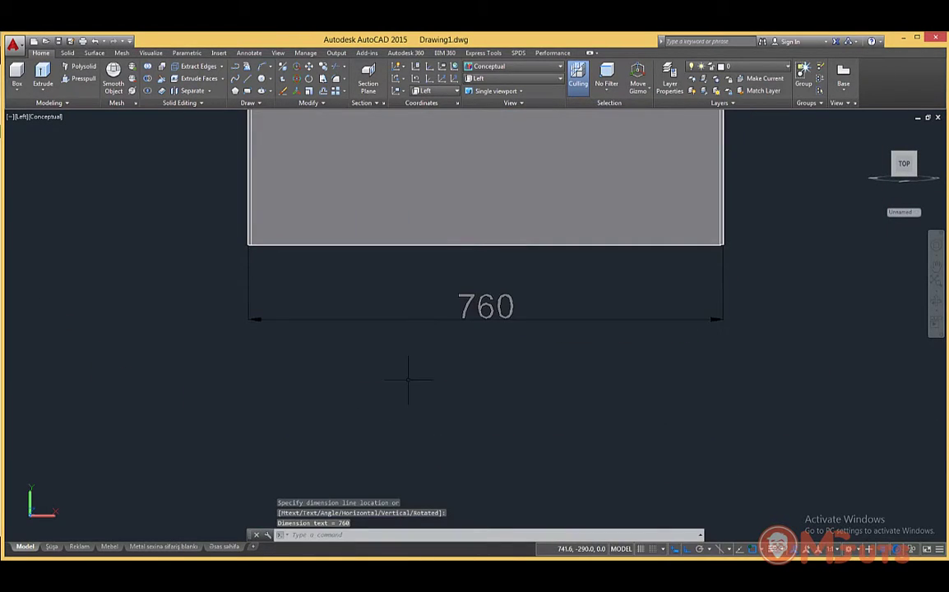
- Orbit into 3D and move the 760 dimension to the stand's lower corner
{"action": "middle_click_drag", "start_coordinate": [394, 393], "coordinate": [324, 371], "text": "shift"}
{"action": "left_click", "coordinate": [329, 362]}
{"action": "type", "text": "m"}
{"action": "key", "text": "Return"}
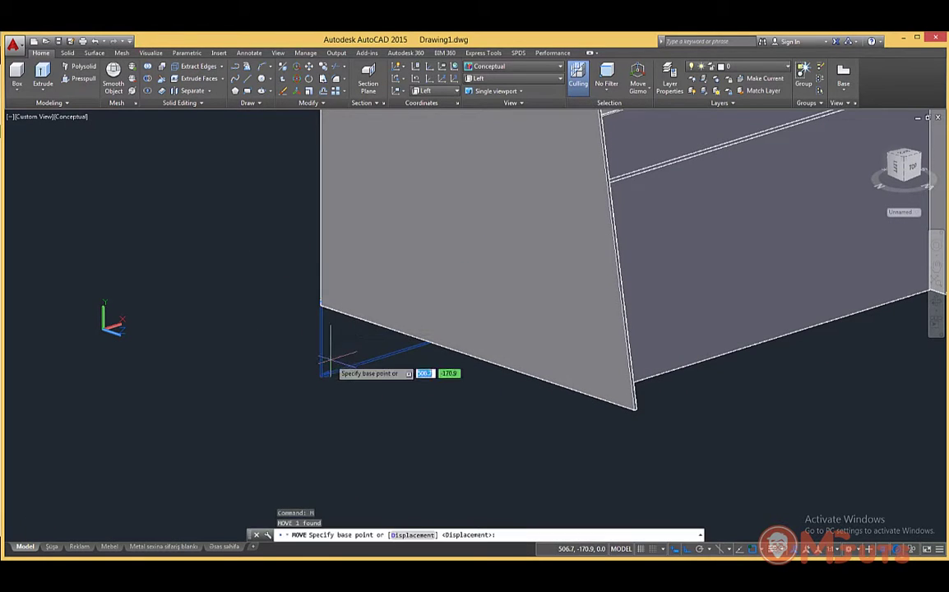
{"action": "left_click", "coordinate": [327, 306]}
{"action": "left_click", "coordinate": [635, 409]}
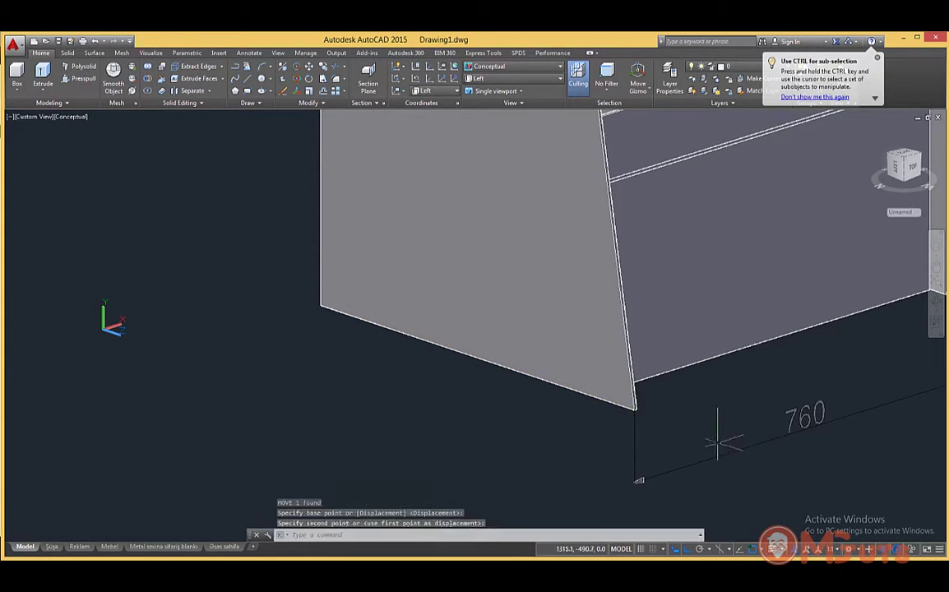
- Override the dimension text to 750, enlarge its arrows and text, and return to the layout
{"action": "left_click", "coordinate": [717, 444]}
{"action": "left_click", "coordinate": [849, 377]}
{"action": "type", "text": "750"}
{"action": "key", "text": "Return"}
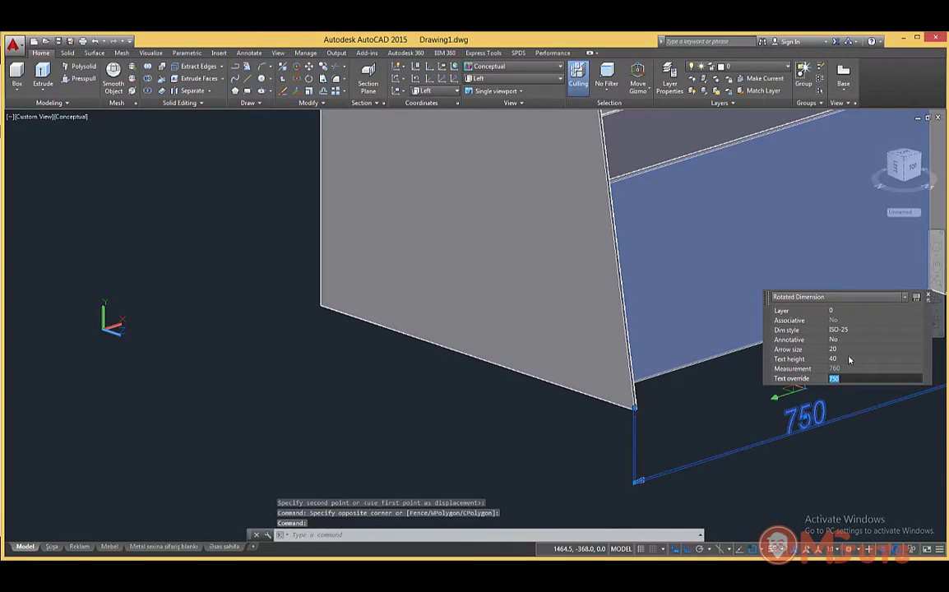
{"action": "key", "text": "Escape"}
{"action": "key", "text": "Escape"}
{"action": "left_click", "coordinate": [785, 444]}
{"action": "type", "text": "50"}
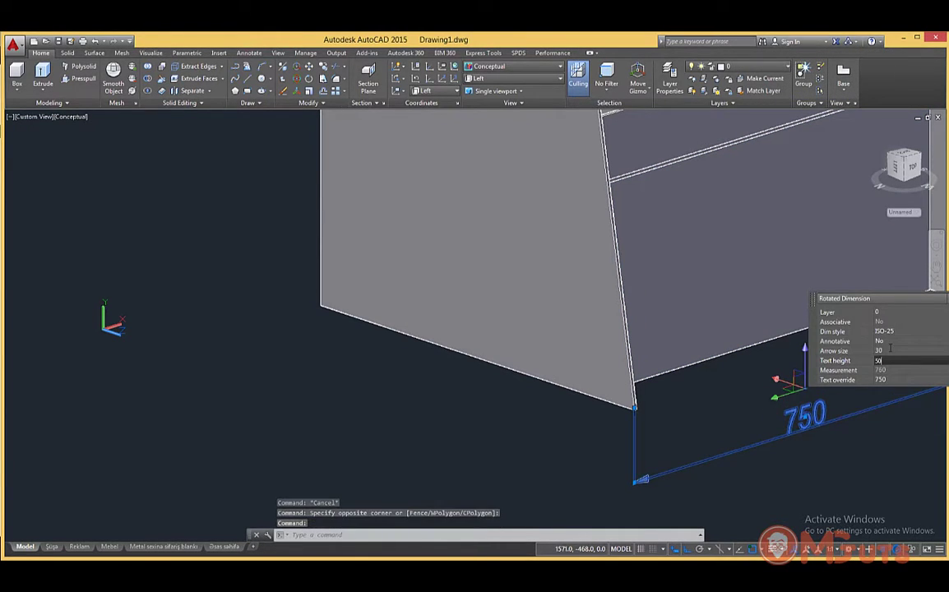
{"action": "key", "text": "Escape"}
{"action": "left_click", "coordinate": [224, 546]}
- Orbit the stand in the isometric viewport, then zoom in on the front profile
{"action": "double_click", "coordinate": [165, 329]}
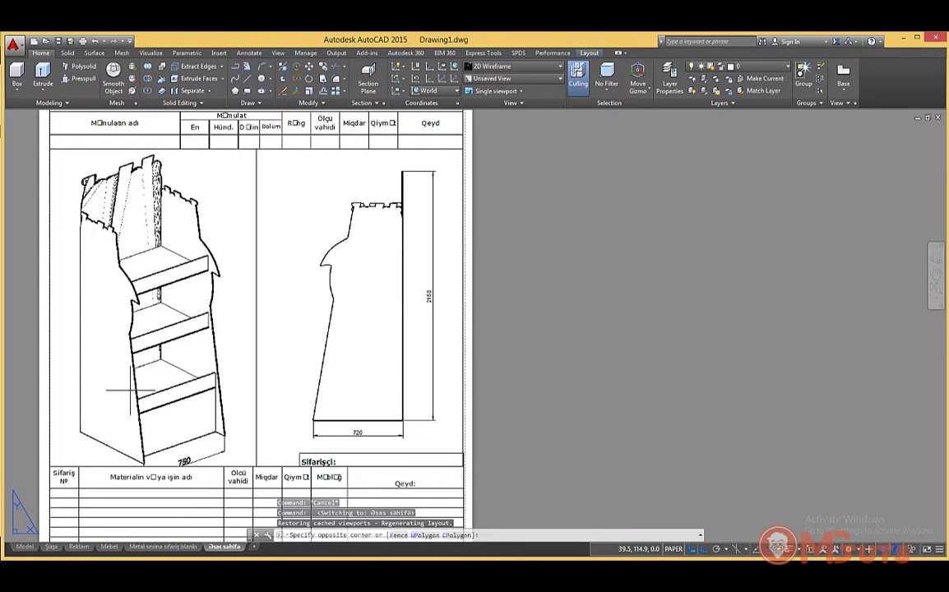
{"action": "middle_click_drag", "start_coordinate": [165, 329], "coordinate": [618, 345], "text": "shift"}
{"action": "double_click", "coordinate": [617, 345]}
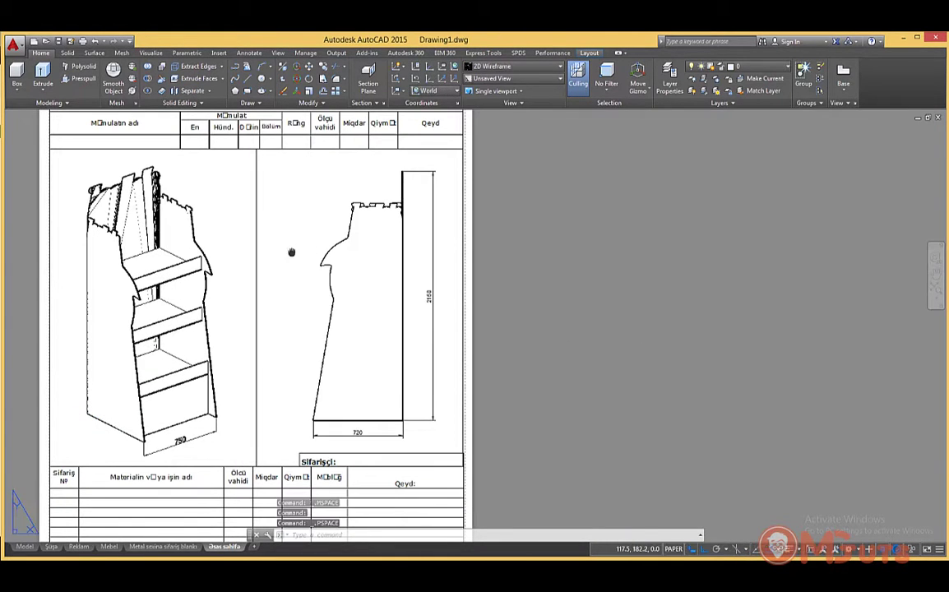
{"action": "scroll", "coordinate": [287, 254], "scroll_direction": "up", "scroll_amount": 2}
{"action": "mouse_move", "coordinate": [300, 246]}
{"action": "middle_mouse_down"}
{"action": "mouse_move", "coordinate": [519, 317]}
{"action": "mouse_move", "coordinate": [415, 333]}
{"action": "mouse_move", "coordinate": [400, 394]}
{"action": "middle_mouse_up"}
- Set the front-view viewport's visual style to 2D Wireframe
{"action": "double_click", "coordinate": [399, 394]}
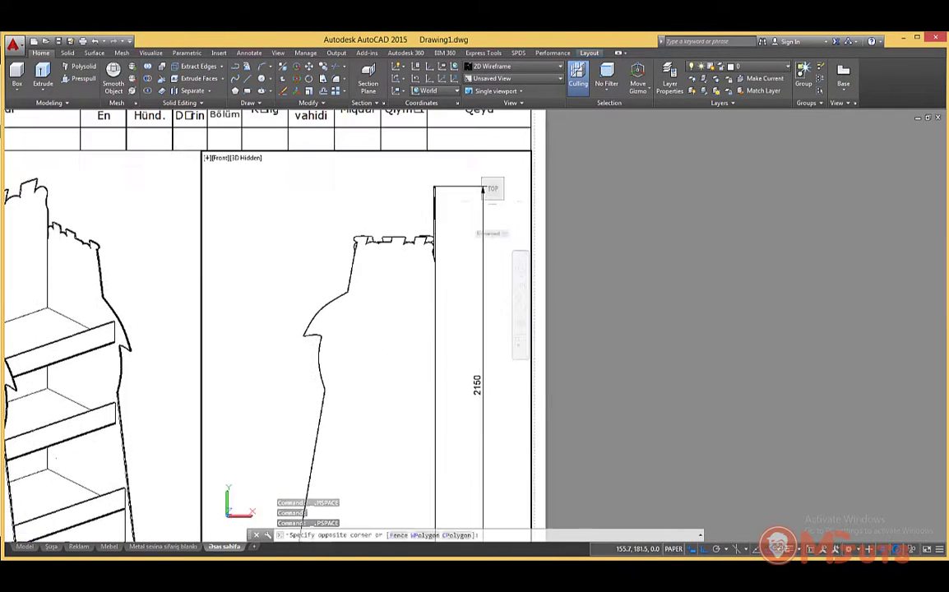
{"action": "left_click", "coordinate": [250, 159]}
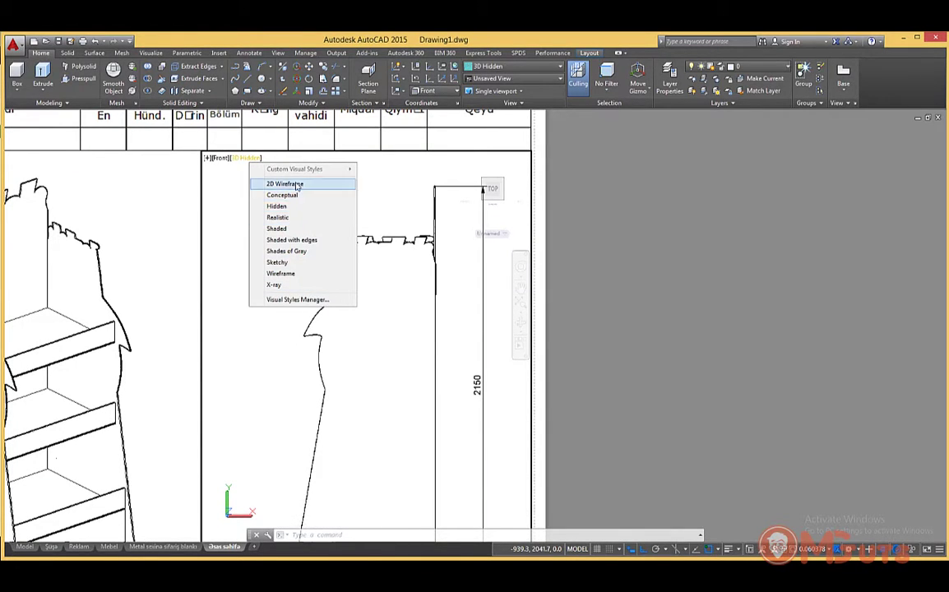
{"action": "left_click", "coordinate": [296, 185]}
{"action": "double_click", "coordinate": [501, 348]}
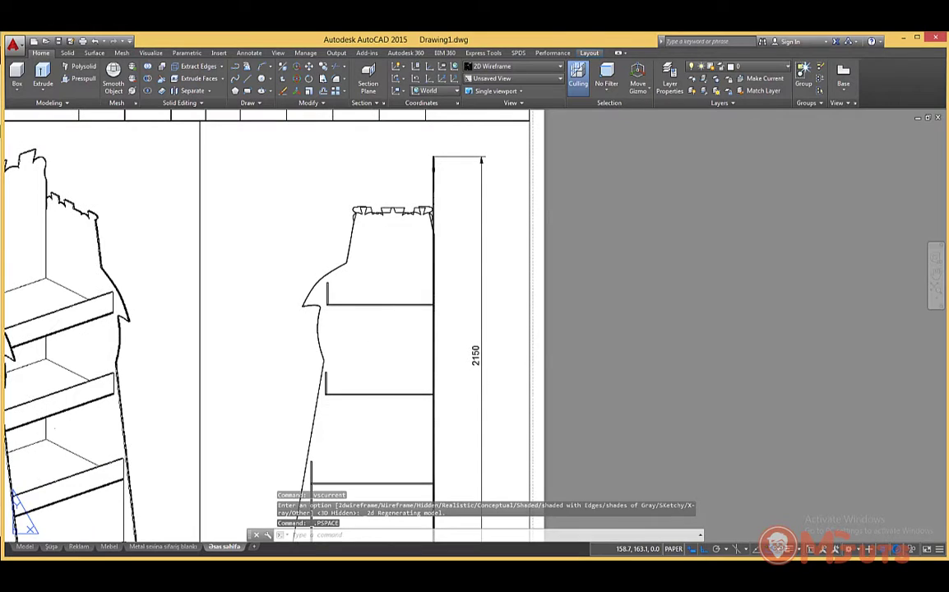
- Start a line at the shelf corner in the front view
{"action": "type", "text": "l"}
{"action": "key", "text": "Return"}
{"action": "scroll", "coordinate": [409, 318], "scroll_direction": "up", "scroll_amount": 5}
{"action": "left_click", "coordinate": [213, 312]}
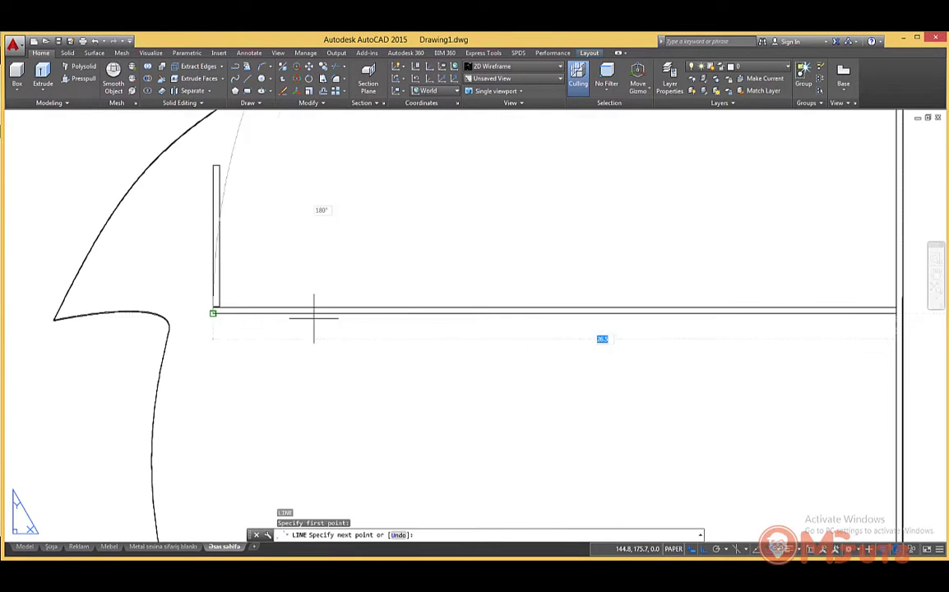
- Give the long horizontal shelf line linetype ACAD_ISO03W100 with linetype scale 0.1
{"action": "key", "text": "Escape"}
{"action": "left_click", "coordinate": [234, 312]}
{"action": "type", "text": "la"}
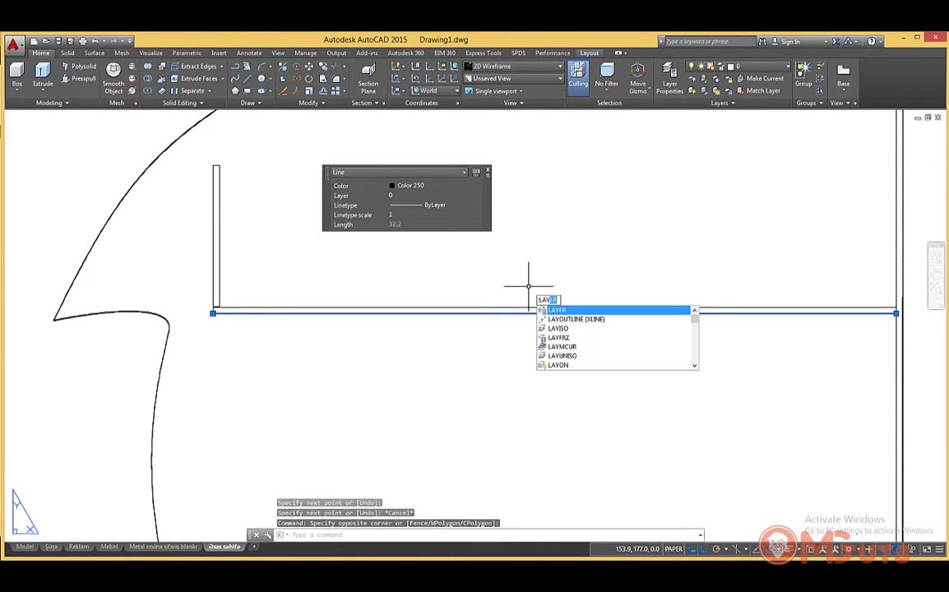
{"action": "key", "text": "Return"}
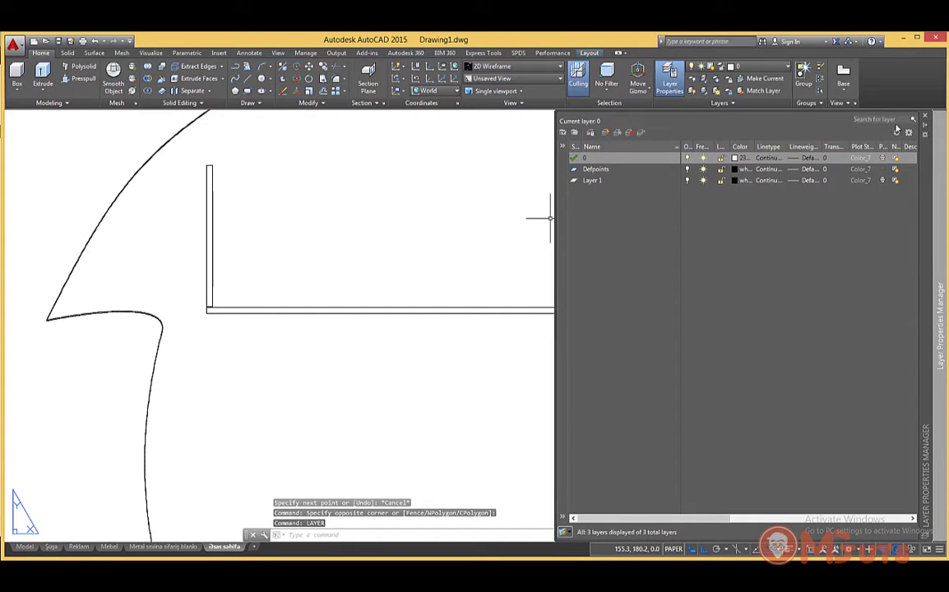
{"action": "left_click_drag", "start_coordinate": [896, 129], "coordinate": [938, 329]}
{"action": "left_click", "coordinate": [370, 313]}
{"action": "left_click", "coordinate": [466, 232]}
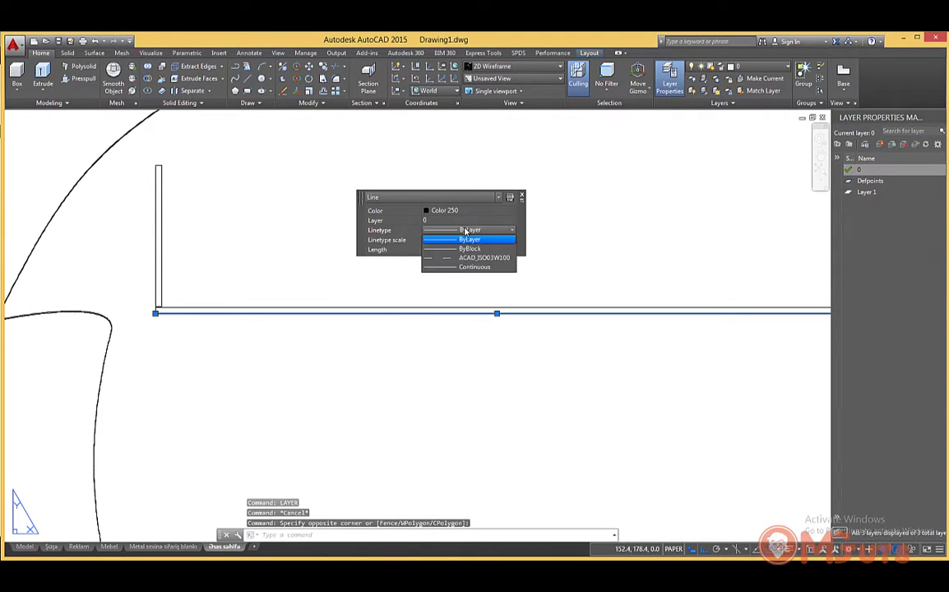
{"action": "left_click", "coordinate": [466, 257]}
{"action": "type", "text": "0.2"}
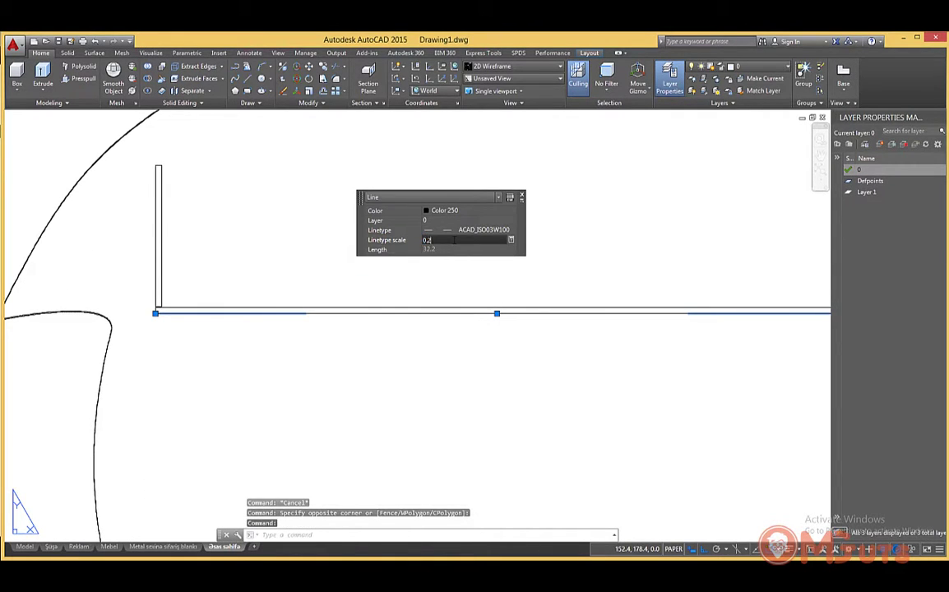
{"action": "type", "text": "0.1"}
{"action": "key", "text": "Return"}
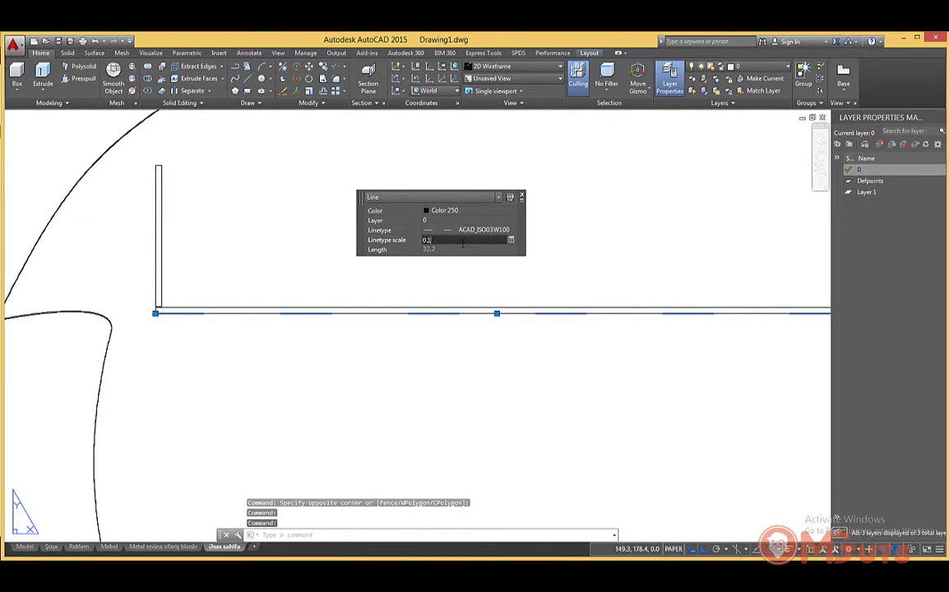
- Copy the dashed shelf line to form a pair of dashed lines
{"action": "type", "text": "co"}
{"action": "key", "text": "Return"}
{"action": "left_click", "coordinate": [154, 326]}
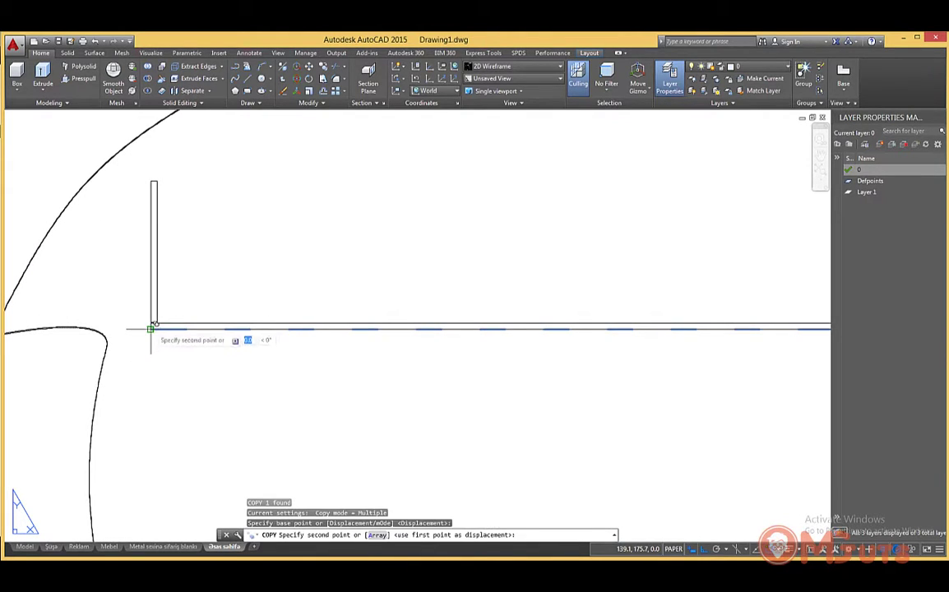
{"action": "left_click", "coordinate": [153, 323]}
{"action": "key", "text": "Escape"}
- Copy the pair of dashed shelf lines up to another shelf
{"action": "scroll", "coordinate": [152, 323], "scroll_direction": "down", "scroll_amount": 3}
{"action": "left_click", "coordinate": [254, 359]}
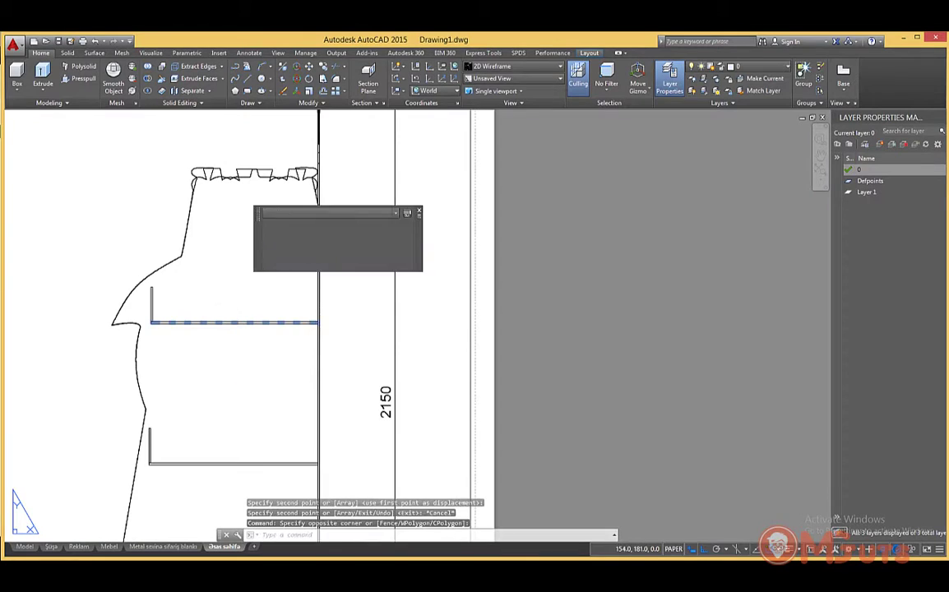
{"action": "type", "text": "c"}
{"action": "key", "text": "Return"}
{"action": "left_click", "coordinate": [169, 308]}
{"action": "scroll", "coordinate": [169, 308], "scroll_direction": "down", "scroll_amount": 3}
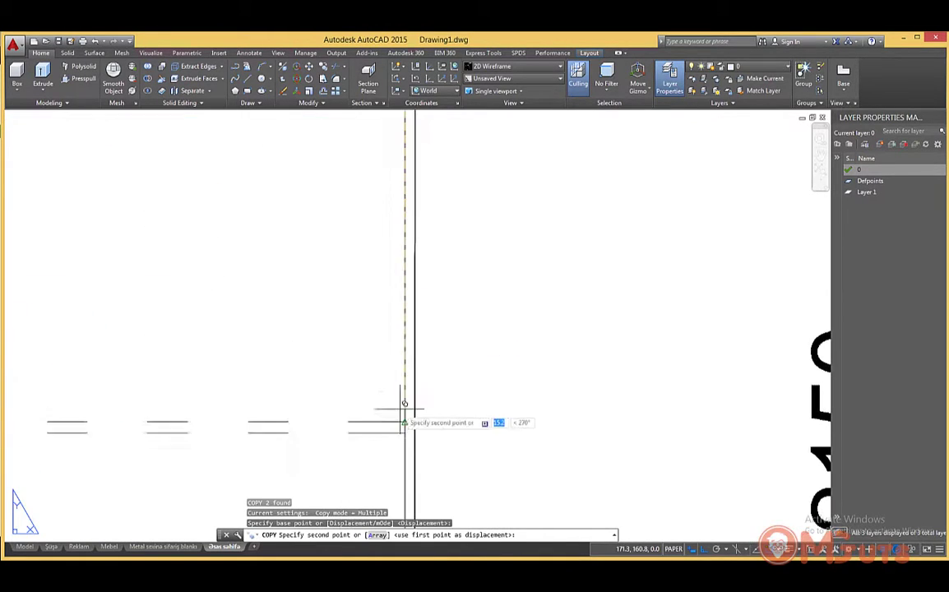
{"action": "scroll", "coordinate": [403, 411], "scroll_direction": "up", "scroll_amount": 2}
{"action": "scroll", "coordinate": [417, 269], "scroll_direction": "up", "scroll_amount": 2}
{"action": "left_click", "coordinate": [467, 289]}
{"action": "key", "text": "Escape"}
- Copy the two dashed shelf lines down to a lower shelf
{"action": "scroll", "coordinate": [371, 282], "scroll_direction": "down", "scroll_amount": 2}
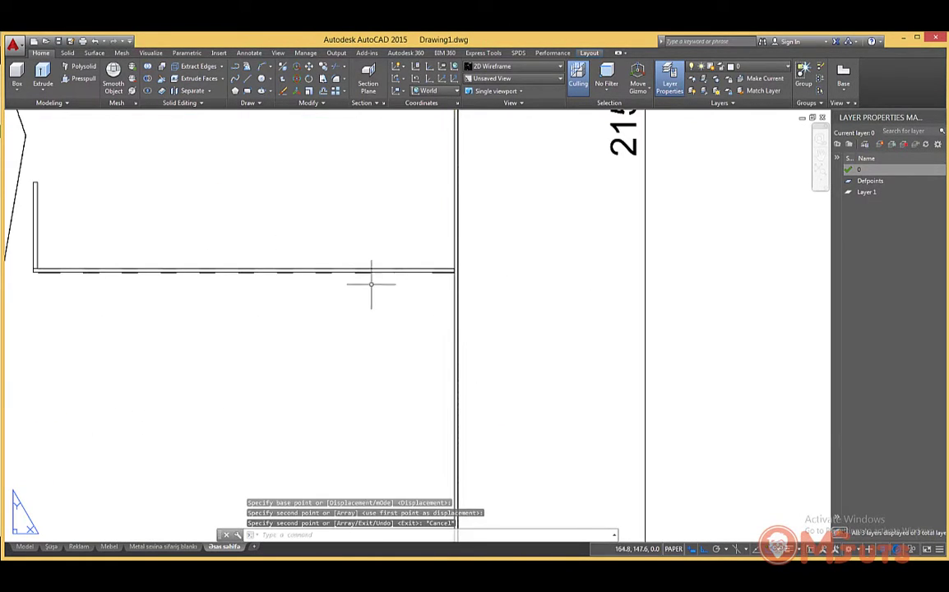
{"action": "left_click", "coordinate": [371, 282]}
{"action": "left_click", "coordinate": [59, 264]}
{"action": "scroll", "coordinate": [73, 278], "scroll_direction": "up", "scroll_amount": 2}
{"action": "left_click", "coordinate": [73, 278]}
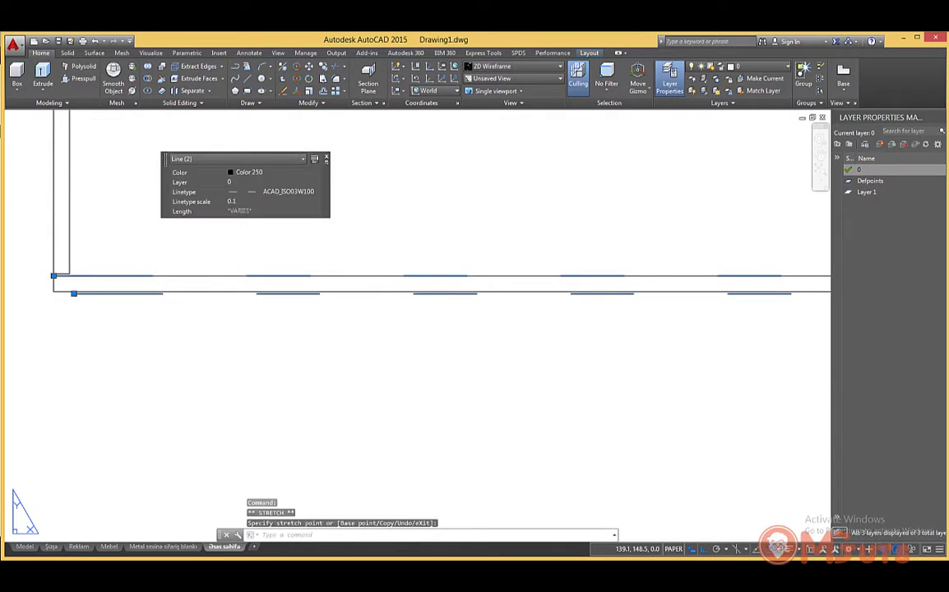
{"action": "scroll", "coordinate": [158, 352], "scroll_direction": "down", "scroll_amount": 3}
{"action": "key", "text": "Escape"}
{"action": "key", "text": "space"}
{"action": "left_click", "coordinate": [148, 343]}
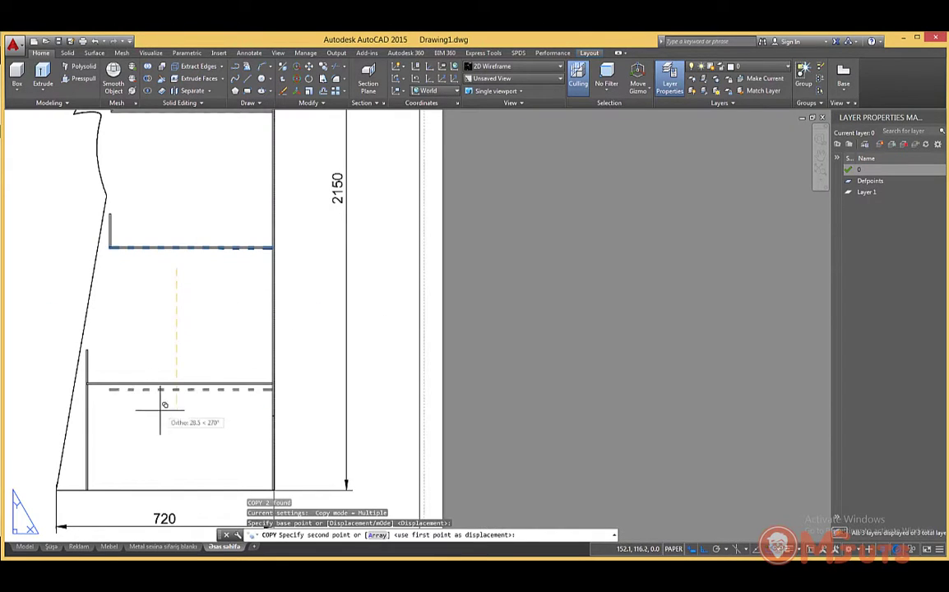
{"action": "left_click", "coordinate": [191, 403]}
{"action": "key", "text": "Escape"}
- Stretch the dashed lines' ends so they align with the shelf edge
{"action": "scroll", "coordinate": [229, 290], "scroll_direction": "up", "scroll_amount": 3}
{"action": "left_click", "coordinate": [228, 290]}
{"action": "type", "text": "m"}
{"action": "key", "text": "space"}
{"action": "left_click", "coordinate": [309, 310]}
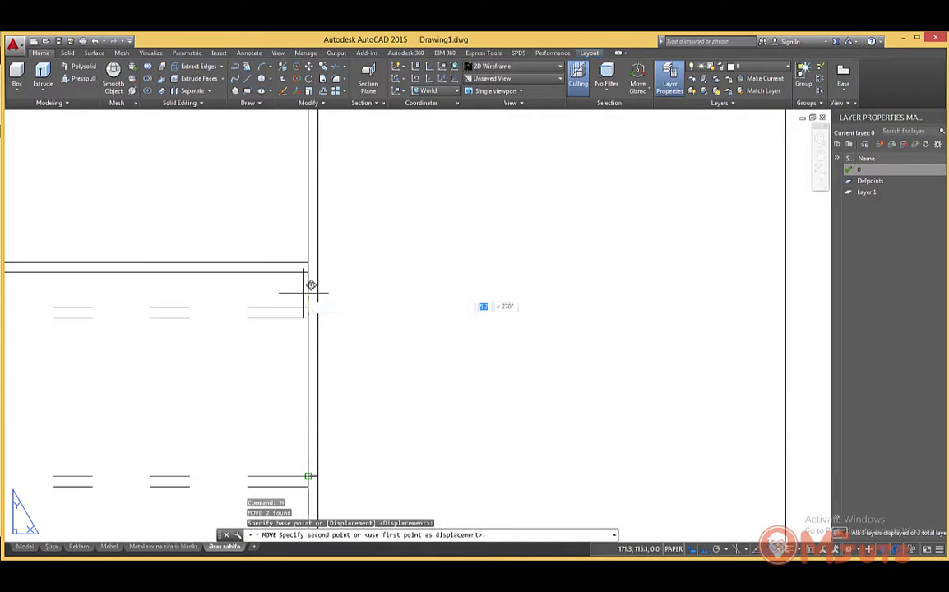
{"action": "scroll", "coordinate": [314, 254], "scroll_direction": "up", "scroll_amount": 3}
{"action": "key", "text": "Escape"}
{"action": "left_click_drag", "start_coordinate": [26, 206], "coordinate": [201, 220]}
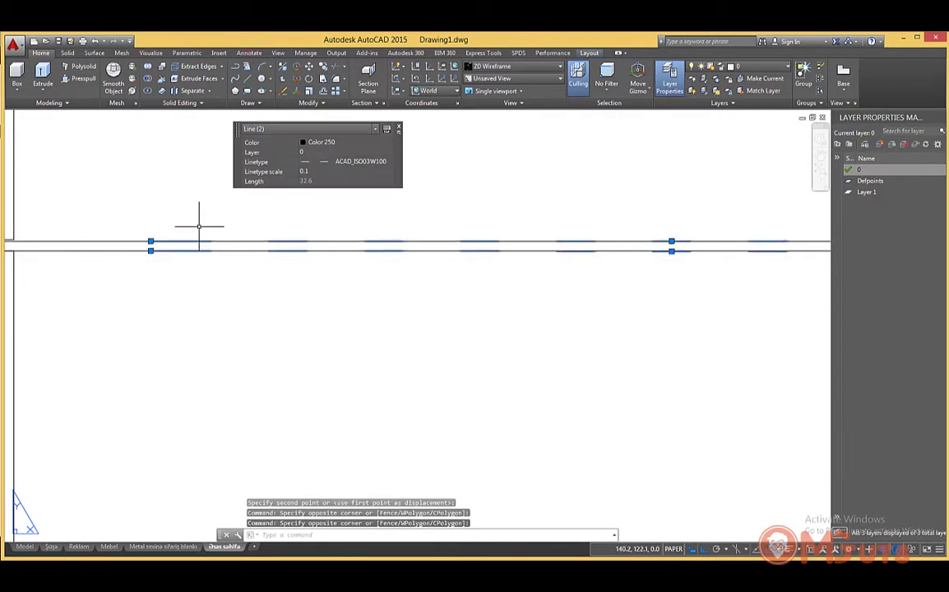
{"action": "scroll", "coordinate": [388, 318], "scroll_direction": "up", "scroll_amount": 3}
{"action": "left_click", "coordinate": [377, 311]}
{"action": "left_click", "coordinate": [230, 311]}
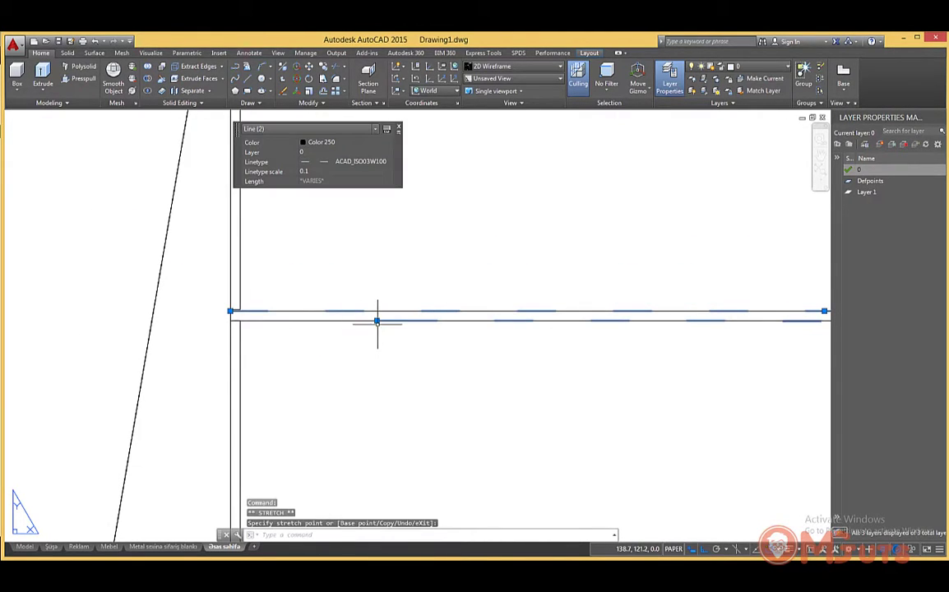
{"action": "key", "text": "Escape"}
{"action": "middle_click_drag", "start_coordinate": [254, 322], "coordinate": [269, 328]}
- Give the short vertical shelf edge linetype ACAD_ISO03W100 with linetype scale 0.1
{"action": "type", "text": "l"}
{"action": "key", "text": "space"}
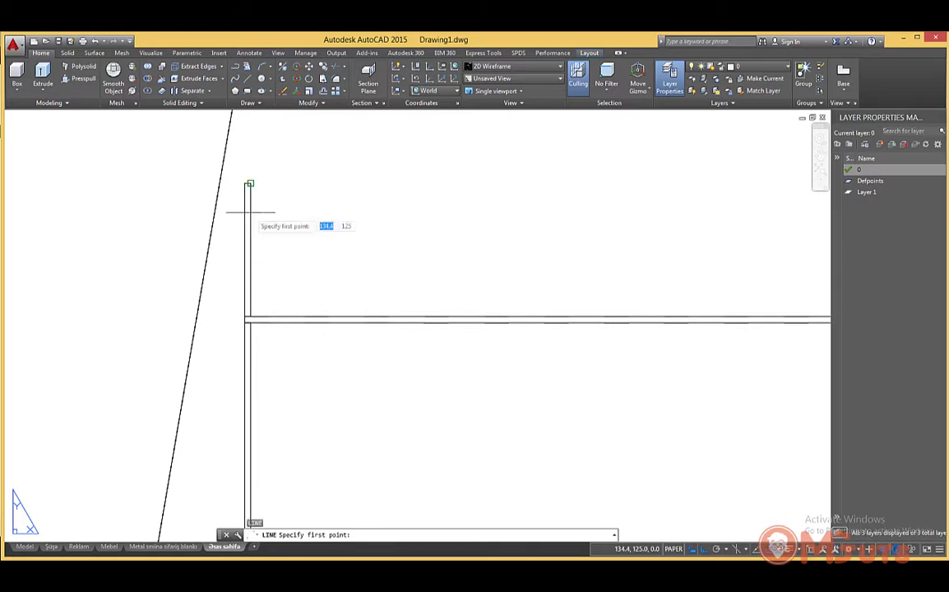
{"action": "key", "text": "Escape"}
{"action": "left_click", "coordinate": [250, 292]}
{"action": "key", "text": "Escape"}
{"action": "left_click", "coordinate": [244, 246]}
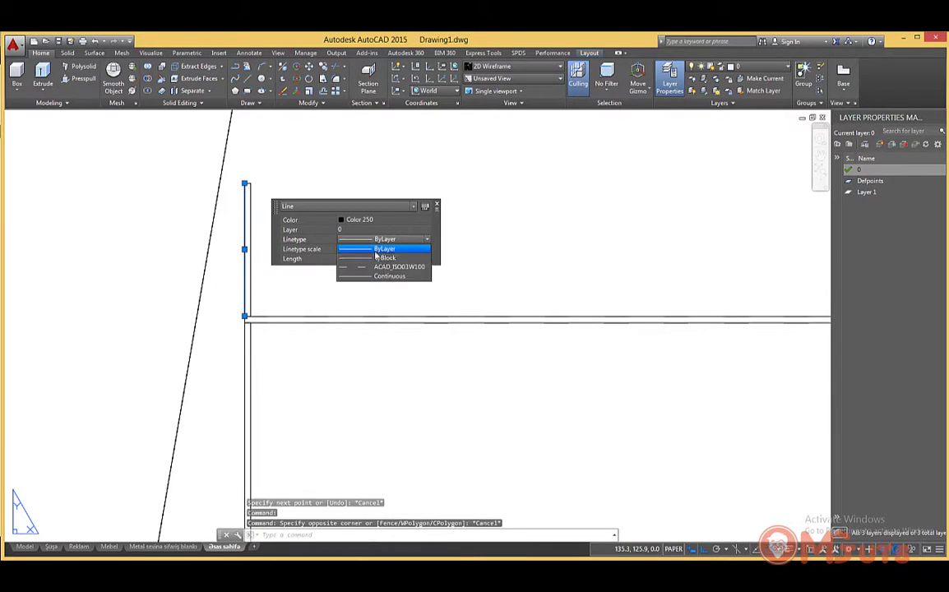
{"action": "left_click", "coordinate": [383, 267]}
{"action": "key", "text": "Return"}
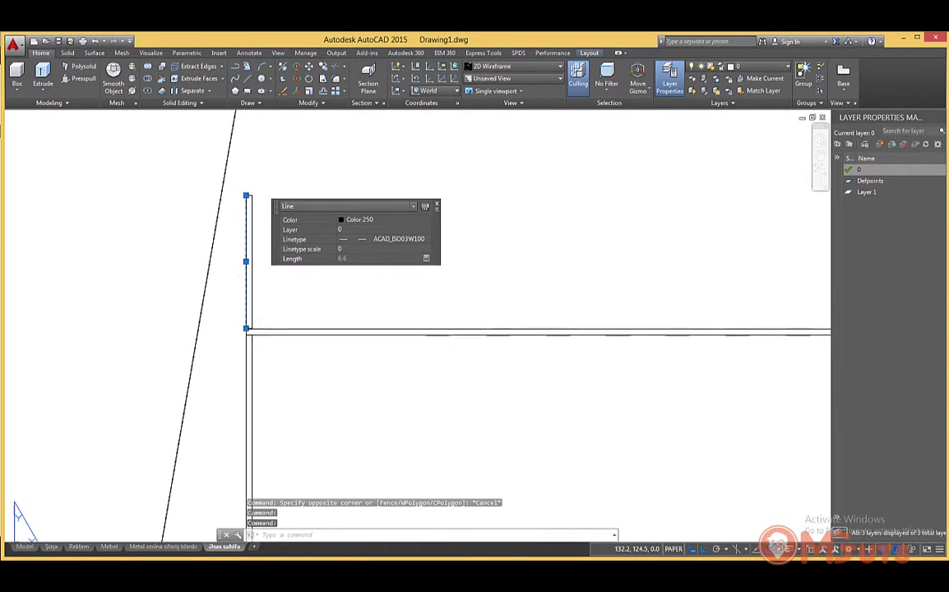
{"action": "key", "text": "Return"}
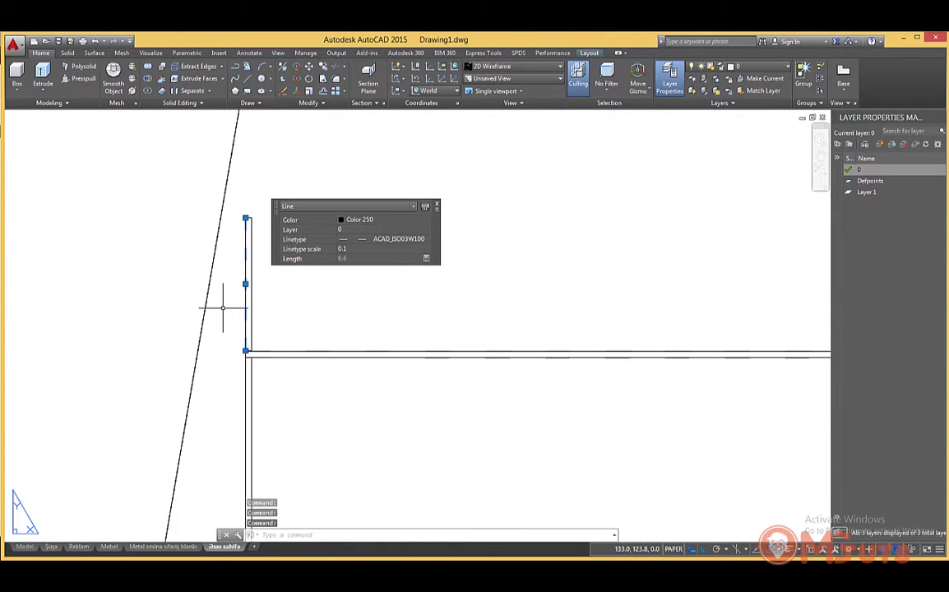
- Copy the dashed vertical edge to form a pair of dashed edges
{"action": "type", "text": "co"}
{"action": "key", "text": "Return"}
{"action": "left_click", "coordinate": [246, 206]}
{"action": "left_click", "coordinate": [256, 217]}
{"action": "key", "text": "Escape"}
- Copy both dashed vertical edges to the other shelves
{"action": "left_click", "coordinate": [248, 212]}
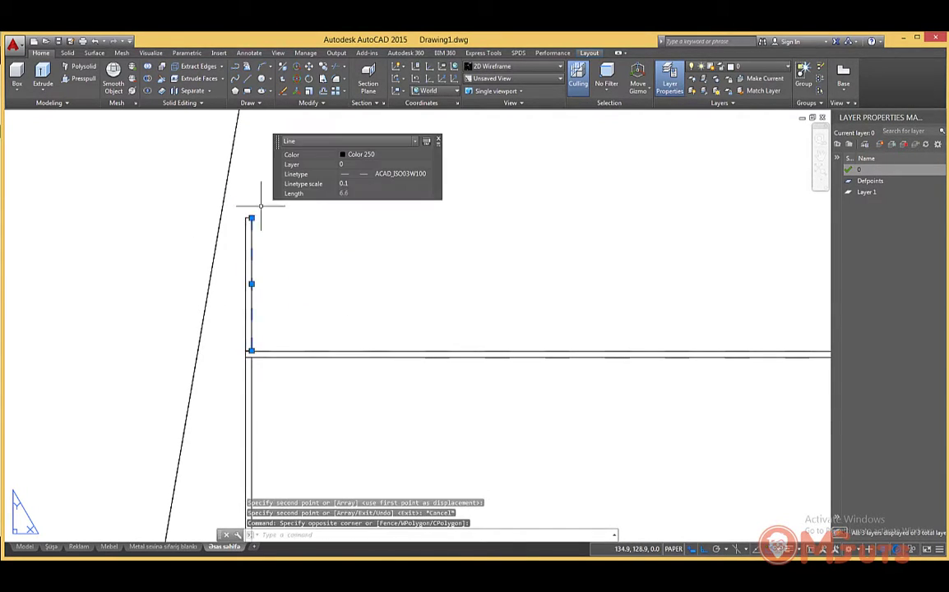
{"action": "left_click", "coordinate": [251, 216]}
{"action": "type", "text": "c"}
{"action": "key", "text": "Return"}
{"action": "left_click", "coordinate": [245, 218]}
{"action": "scroll", "coordinate": [245, 218], "scroll_direction": "down", "scroll_amount": 3}
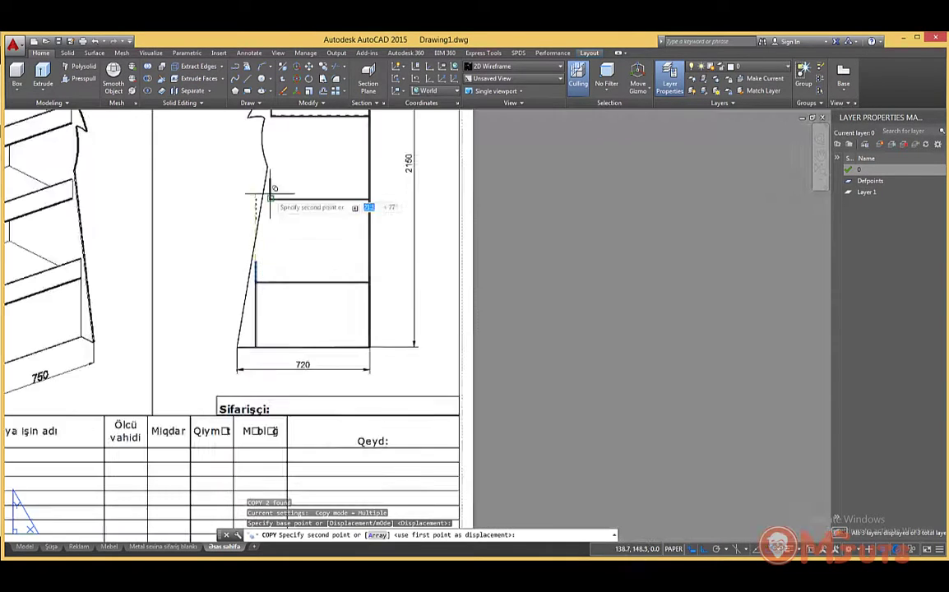
{"action": "scroll", "coordinate": [250, 121], "scroll_direction": "up", "scroll_amount": 3}
{"action": "scroll", "coordinate": [261, 250], "scroll_direction": "down", "scroll_amount": 1}
{"action": "scroll", "coordinate": [228, 213], "scroll_direction": "up", "scroll_amount": 2}
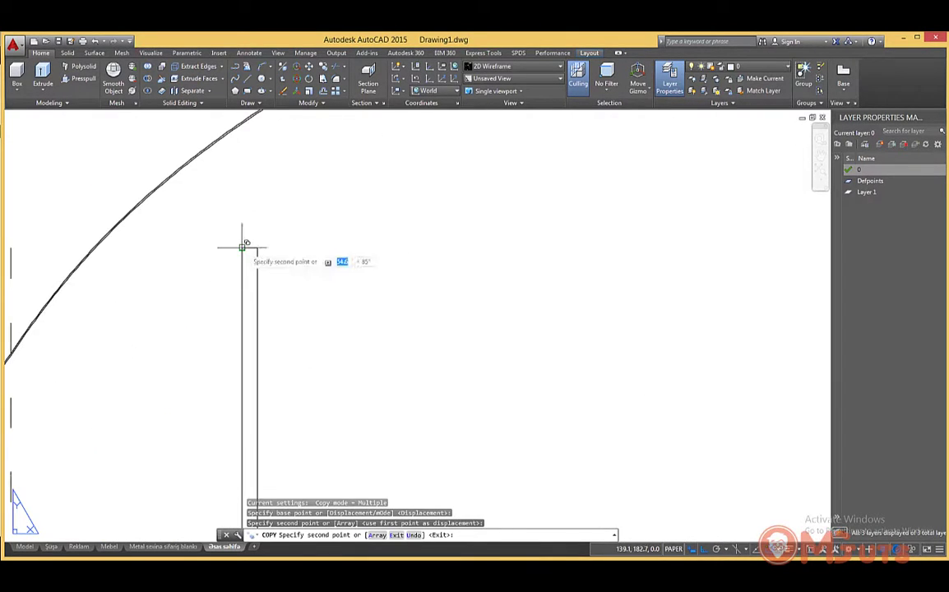
{"action": "scroll", "coordinate": [243, 247], "scroll_direction": "down", "scroll_amount": 3}
{"action": "scroll", "coordinate": [235, 456], "scroll_direction": "up", "scroll_amount": 4}
{"action": "key", "text": "Escape"}
- Stretch a dashed vertical edge's lower end down toward the base
{"action": "left_click", "coordinate": [282, 150]}
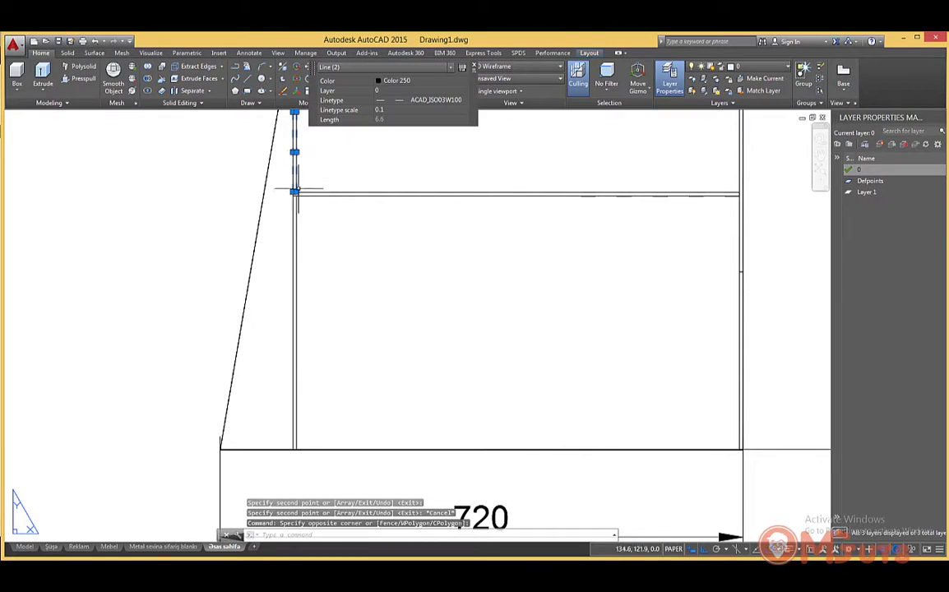
{"action": "left_click", "coordinate": [294, 192]}
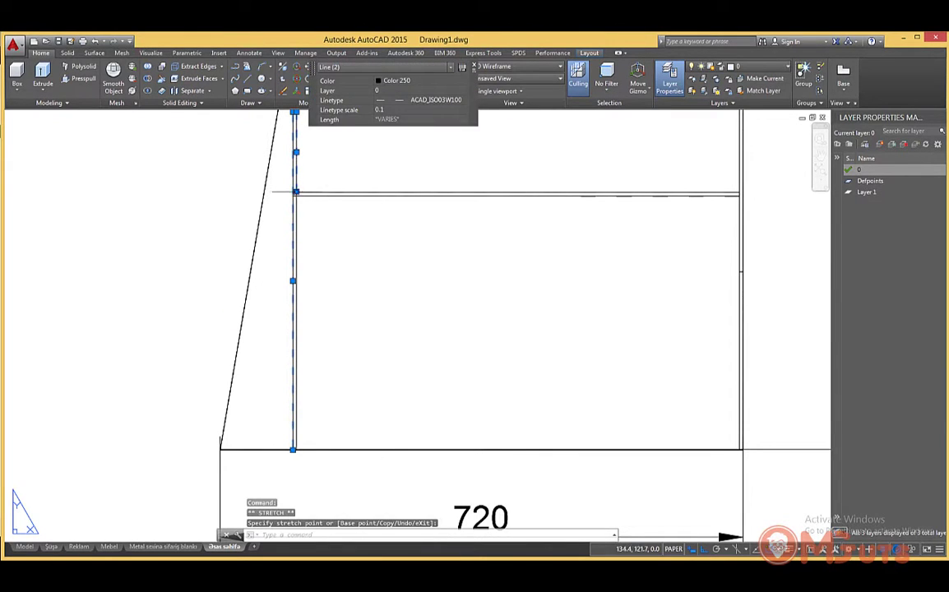
{"action": "key", "text": "Escape"}
{"action": "scroll", "coordinate": [328, 233], "scroll_direction": "down", "scroll_amount": 3}
{"action": "mouse_move", "coordinate": [328, 233]}
{"action": "middle_mouse_down"}
{"action": "mouse_move", "coordinate": [263, 407]}
{"action": "mouse_move", "coordinate": [234, 250]}
{"action": "middle_mouse_up"}
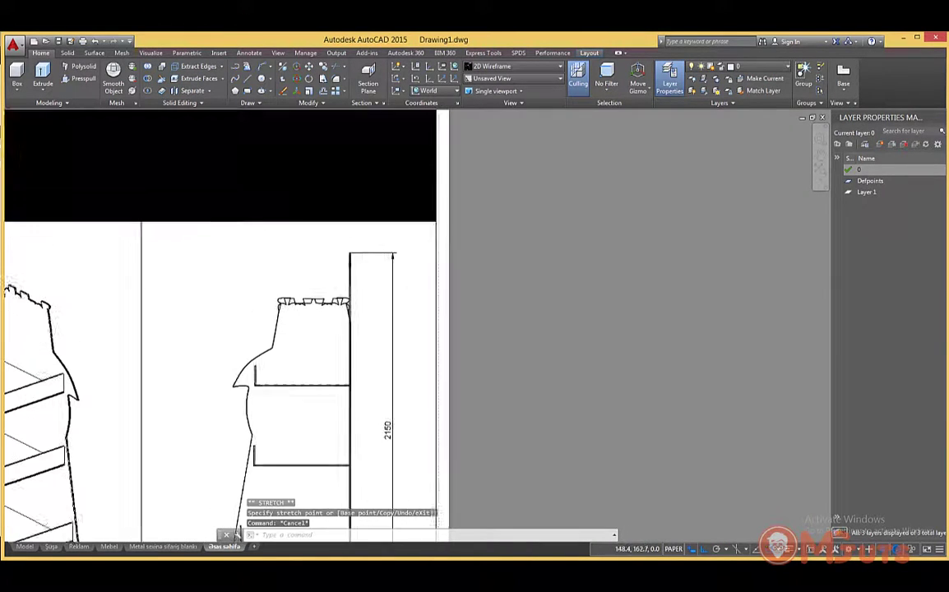
{"action": "double_click", "coordinate": [234, 251]}
- Set the viewport's visual style to Hidden, then return to paper space
{"action": "left_click", "coordinate": [184, 232]}
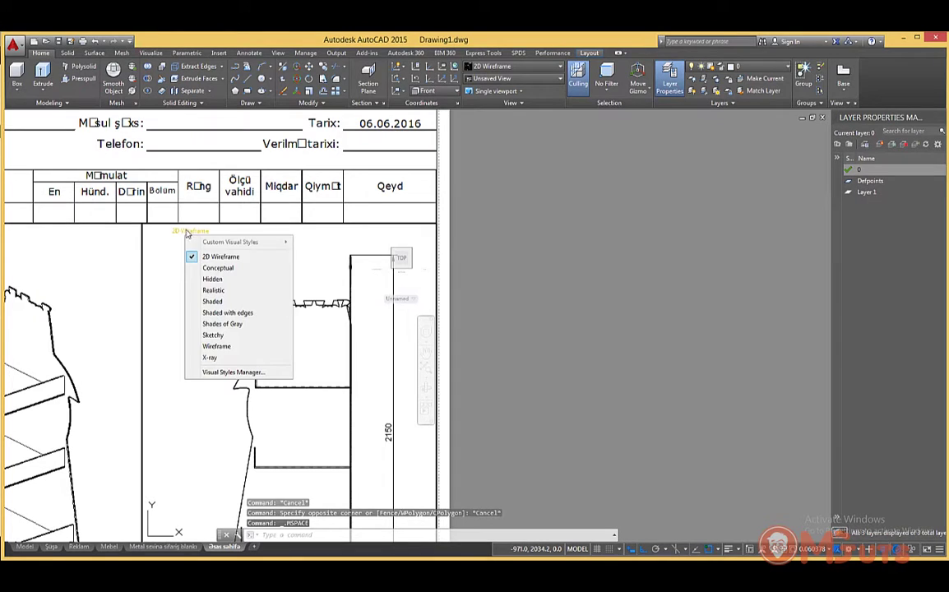
{"action": "left_click", "coordinate": [230, 282]}
{"action": "double_click", "coordinate": [477, 327]}
{"action": "scroll", "coordinate": [434, 261], "scroll_direction": "down", "scroll_amount": 5}
{"action": "scroll", "coordinate": [382, 332], "scroll_direction": "up", "scroll_amount": 5}
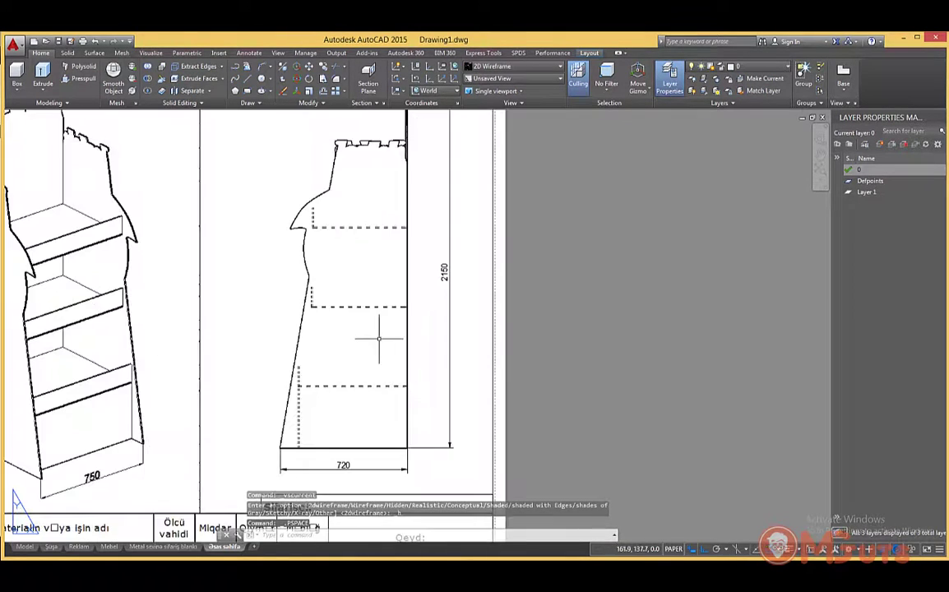
{"action": "scroll", "coordinate": [403, 315], "scroll_direction": "down", "scroll_amount": 3}
{"action": "scroll", "coordinate": [250, 271], "scroll_direction": "up", "scroll_amount": 3}
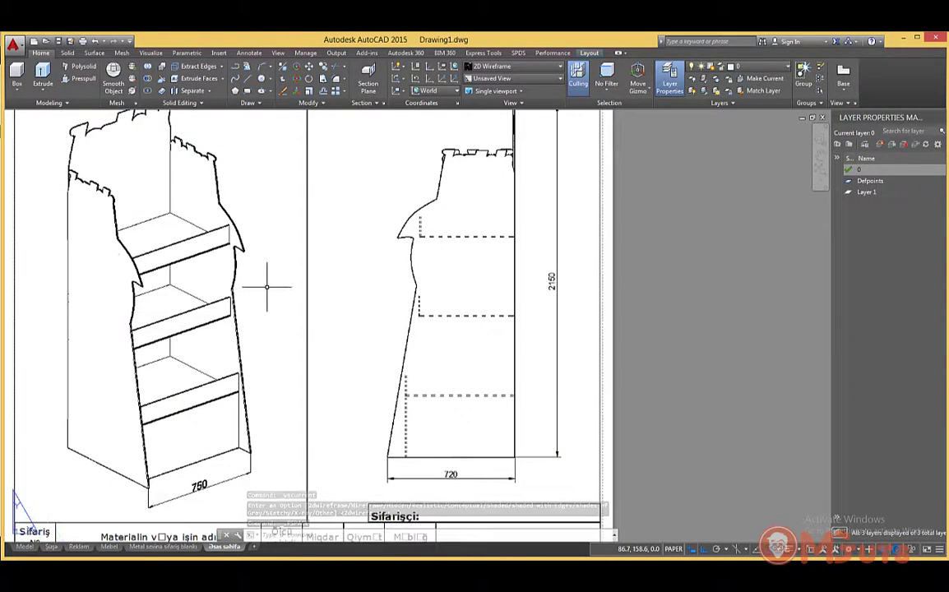